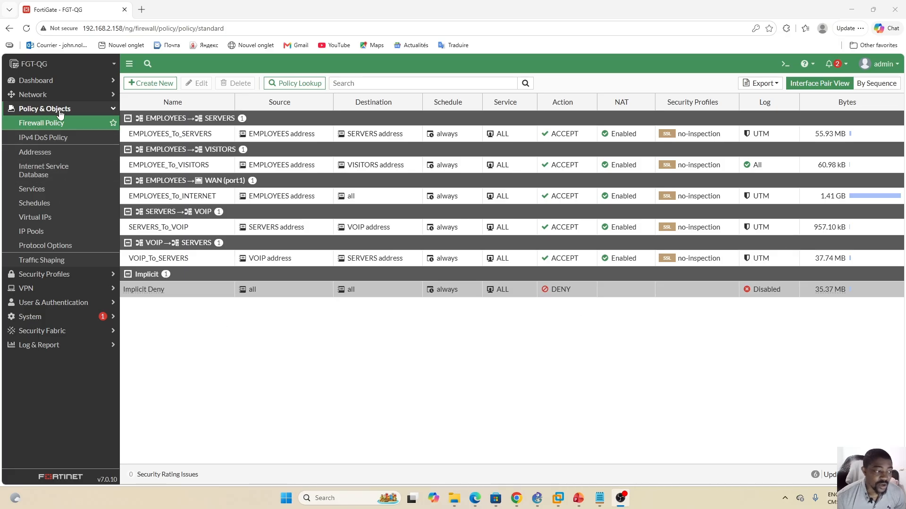
# Open Traffic Shaping and look through its shapers, shaping policies and shaping profiles, returning to the traffic shapers
pyautogui.click(37, 264)
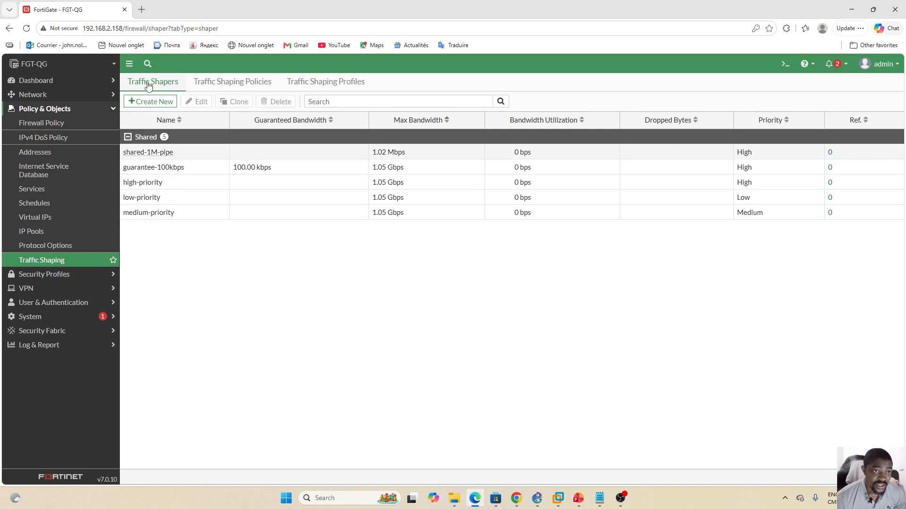
pyautogui.click(224, 84)
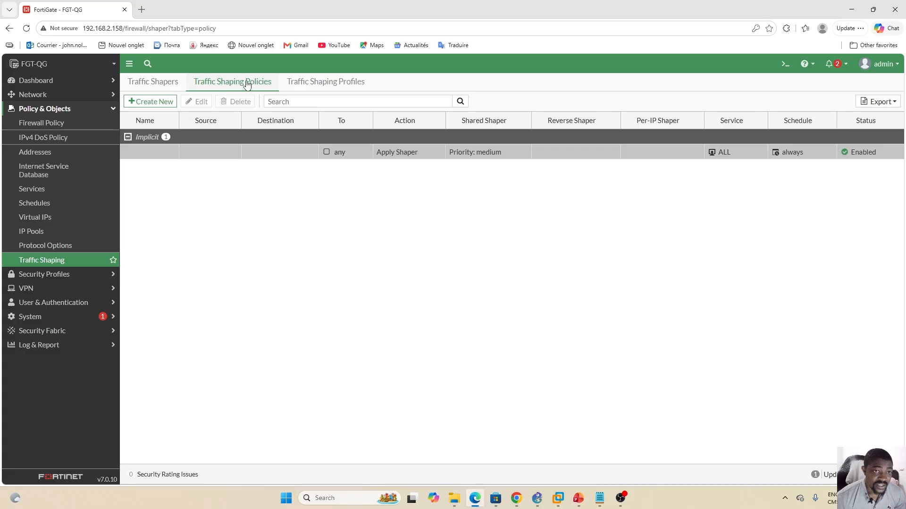
pyautogui.click(328, 84)
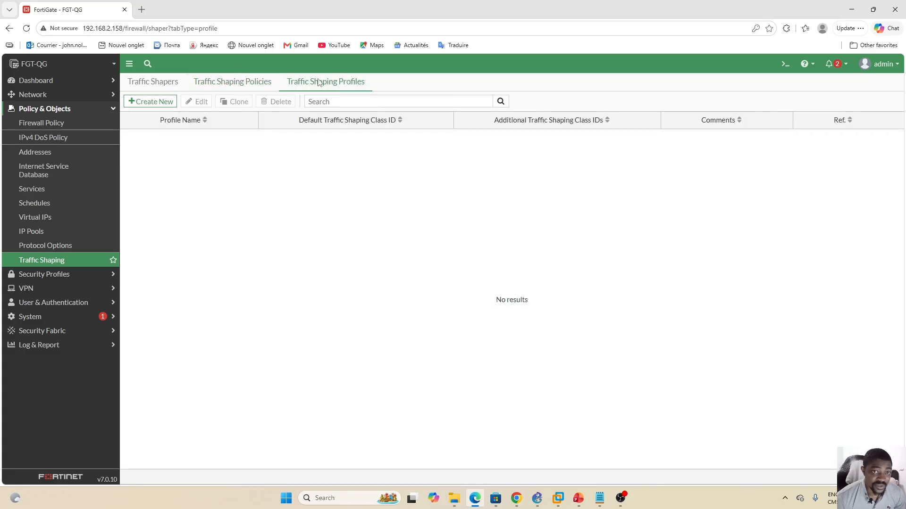
pyautogui.click(144, 82)
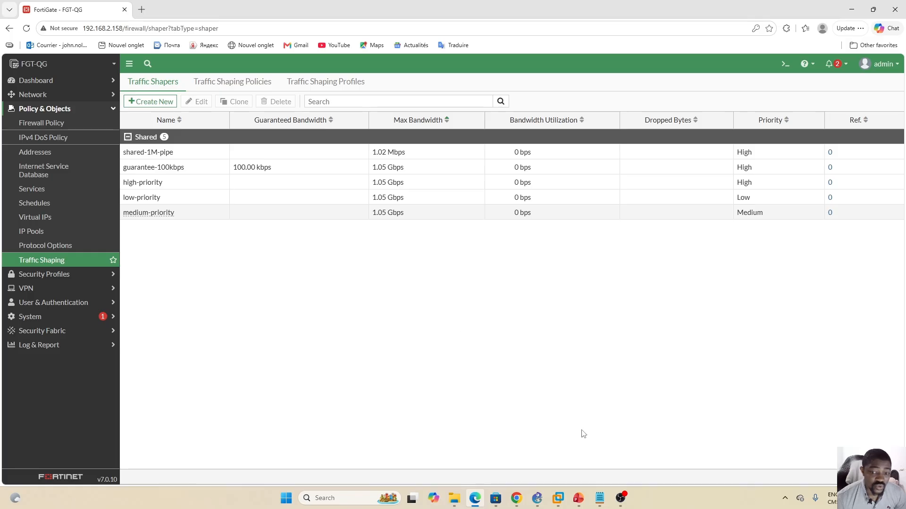
# Switch to PowerPoint and examine the slide on traffic sharing across the four VLANs for bandwidth allocation and priorities
pyautogui.click(536, 503)
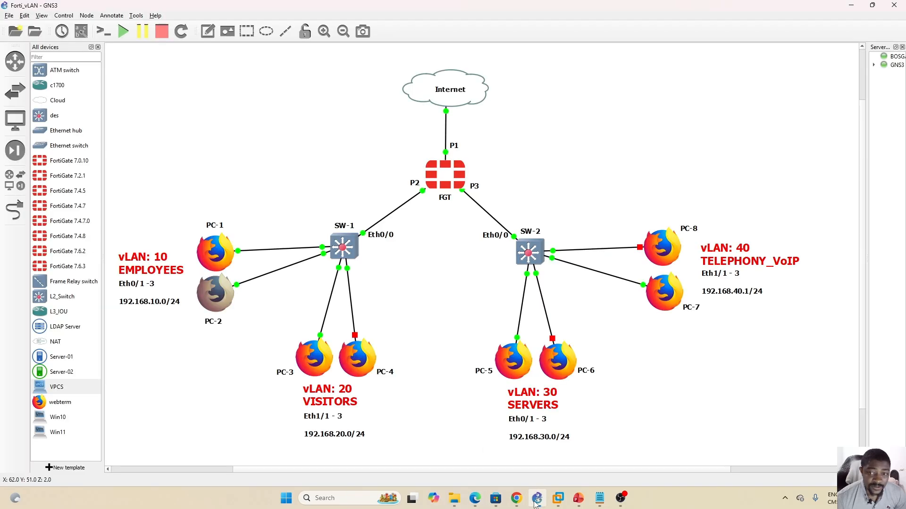
pyautogui.click(535, 503)
pyautogui.click(578, 499)
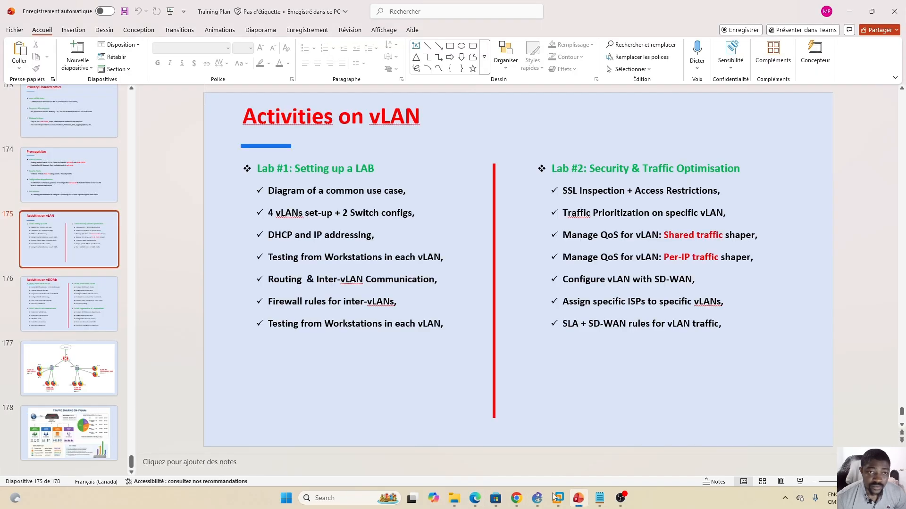
pyautogui.click(90, 419)
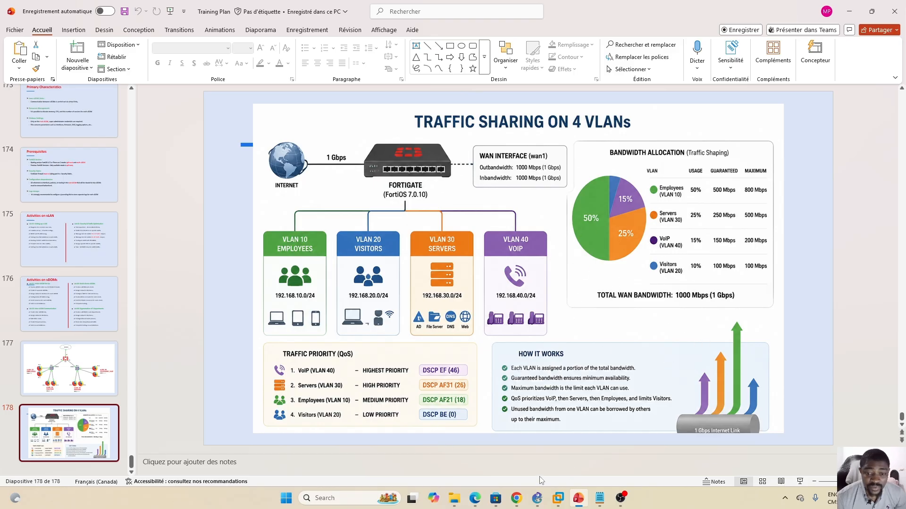
# Switch back to the FortiGate page in the browser and start a new shared traffic shaper named QoS_Employees
pyautogui.click(475, 498)
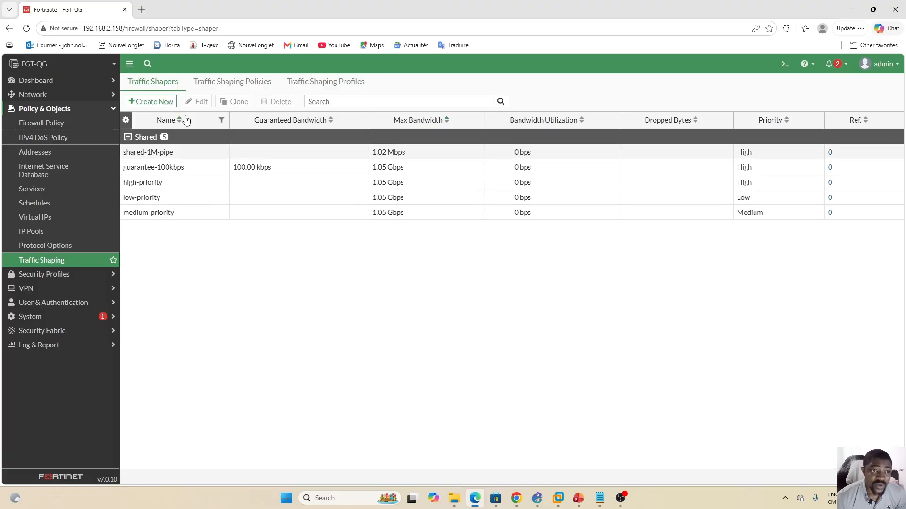
pyautogui.click(150, 102)
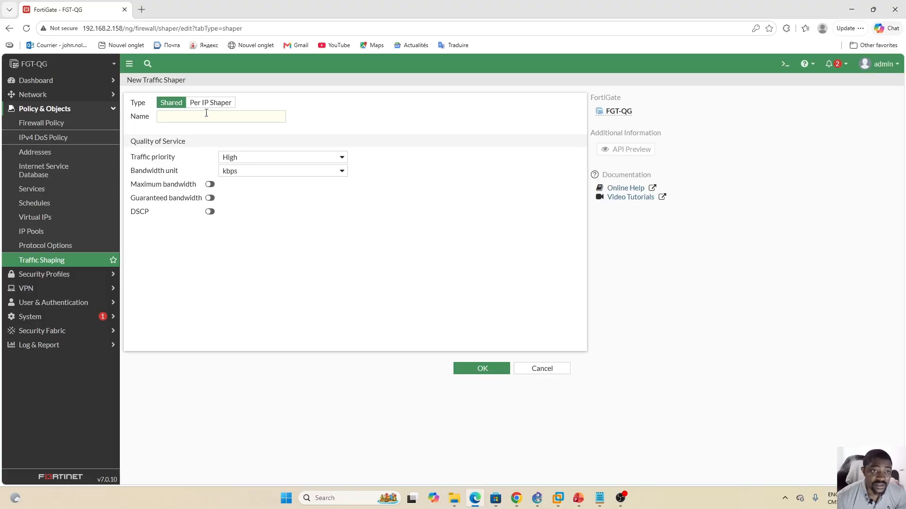
pyautogui.click(206, 113)
pyautogui.press('capslock')
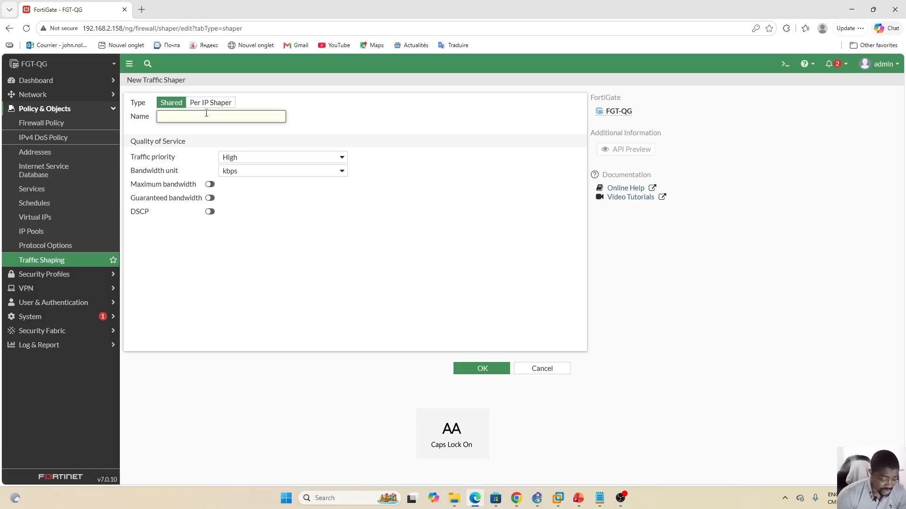
pyautogui.write('E')
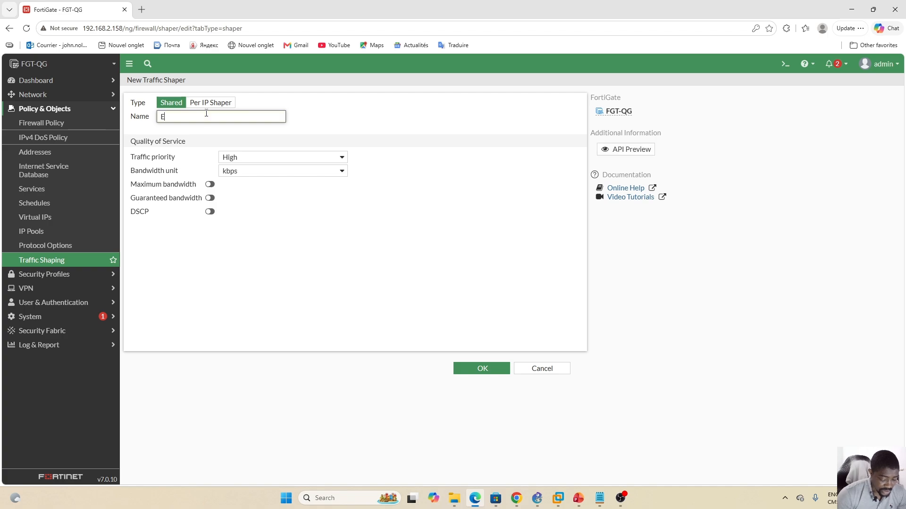
pyautogui.press('BackSpace')
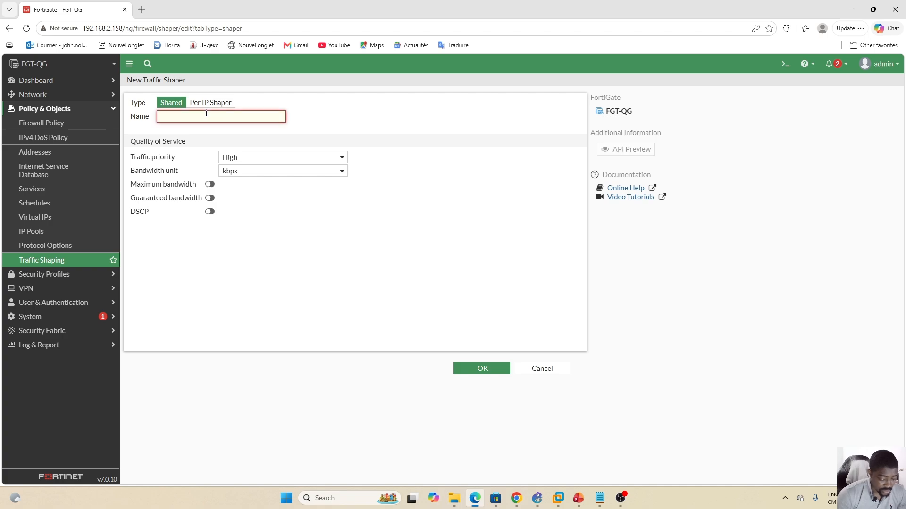
pyautogui.write('Q')
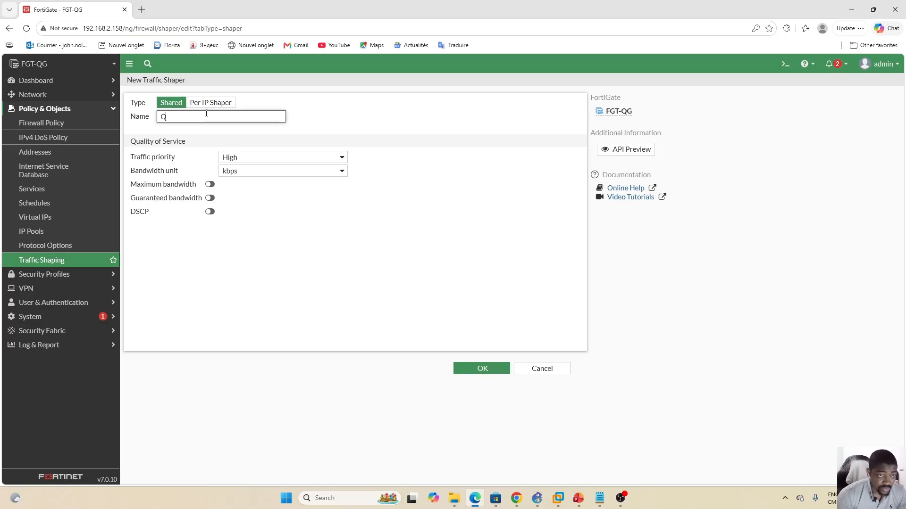
pyautogui.press('capslock')
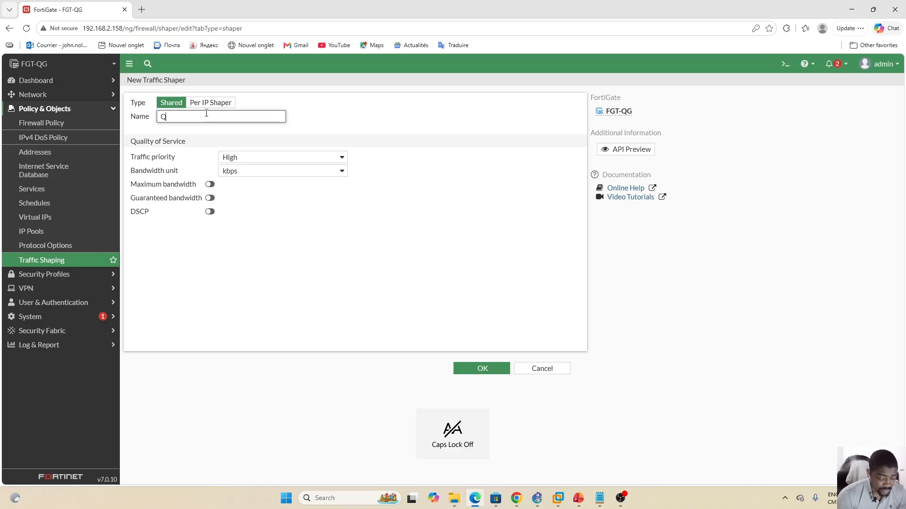
pyautogui.write('o')
pyautogui.press('capslock')
pyautogui.write('S')
pyautogui.press('capslock')
pyautogui.press('capslock')
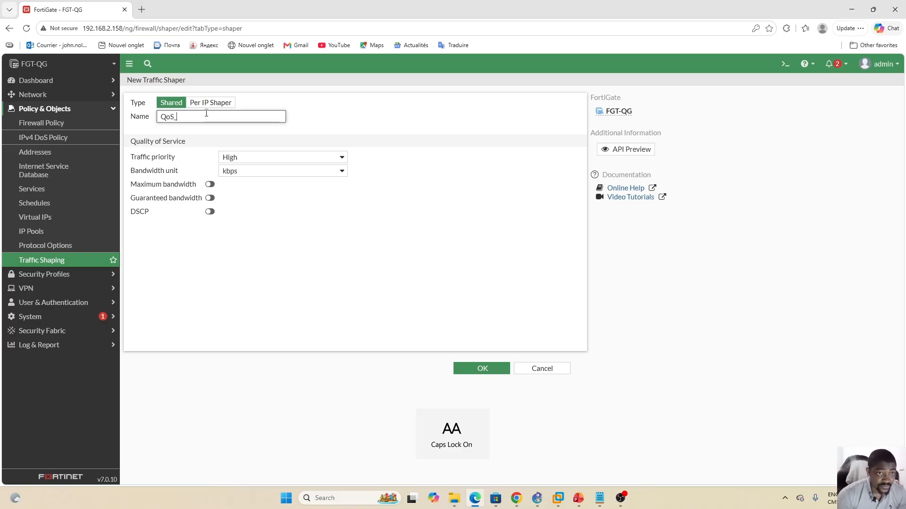
pyautogui.write('_E')
pyautogui.press('capslock')
pyautogui.write('mplo')
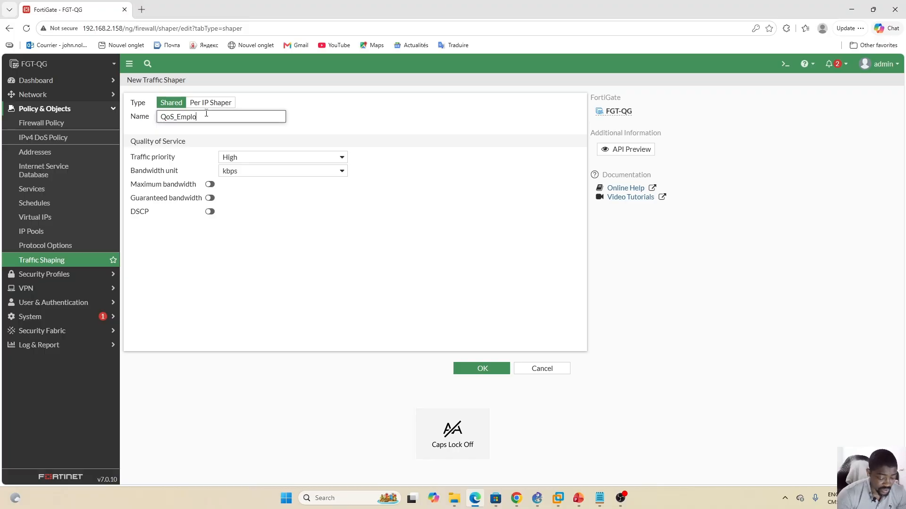
pyautogui.write('yees')
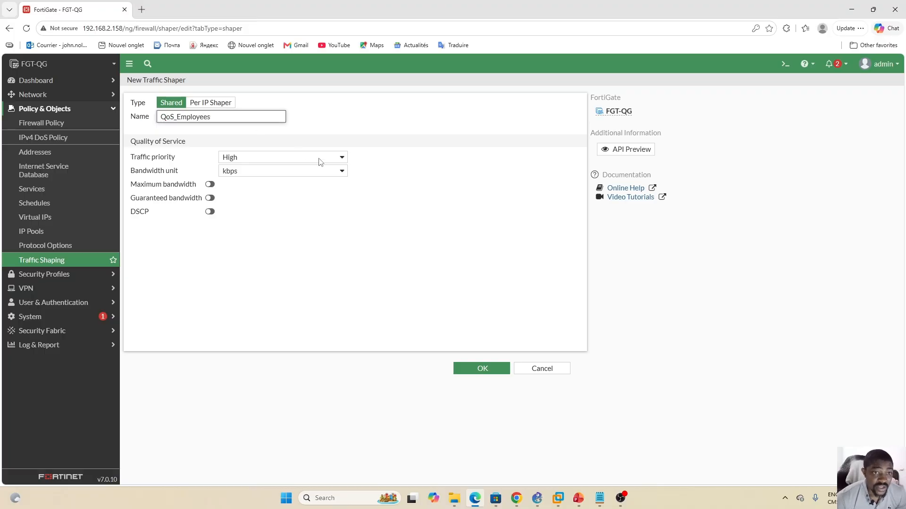
pyautogui.click(377, 126)
# Set the new shaper's traffic priority to Medium and its bandwidth unit to Mbps
pyautogui.click(344, 160)
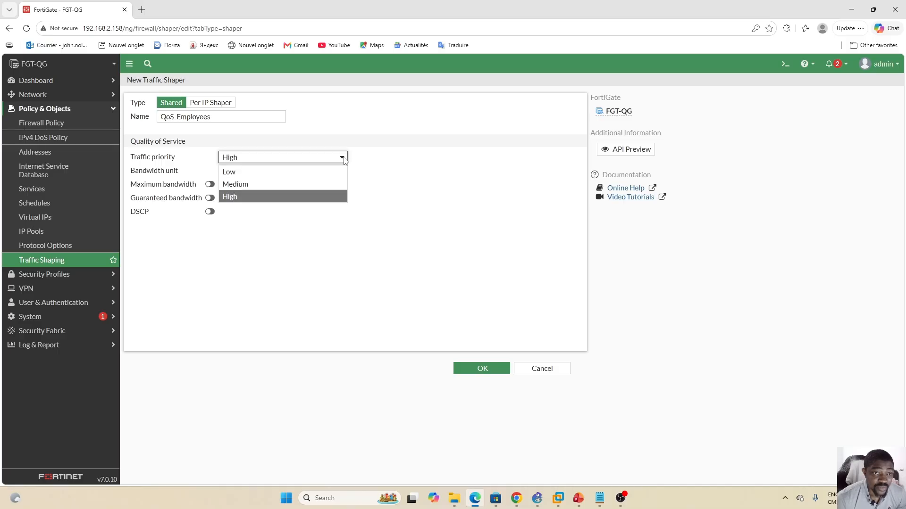
pyautogui.click(260, 185)
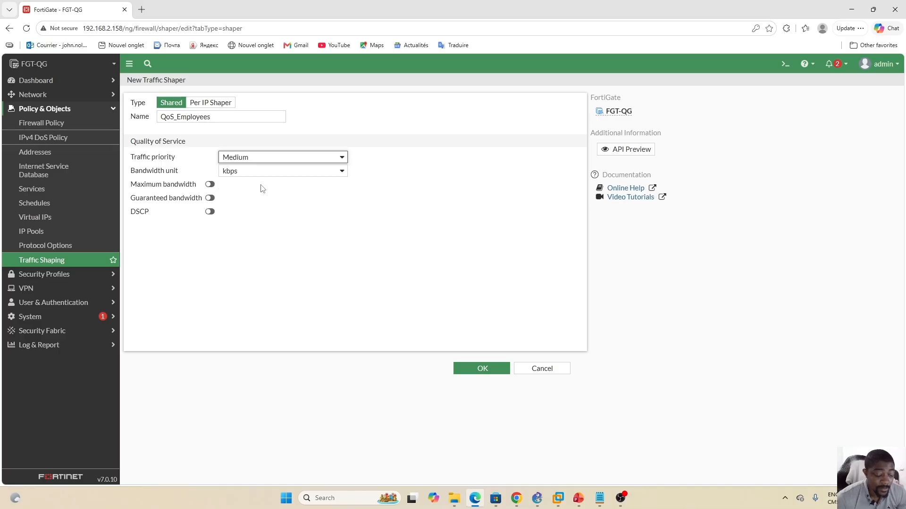
pyautogui.click(341, 174)
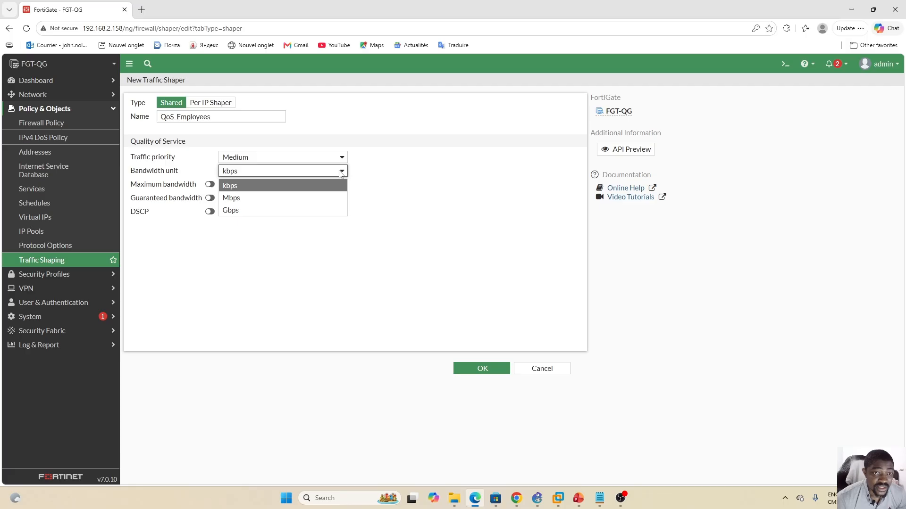
pyautogui.click(241, 199)
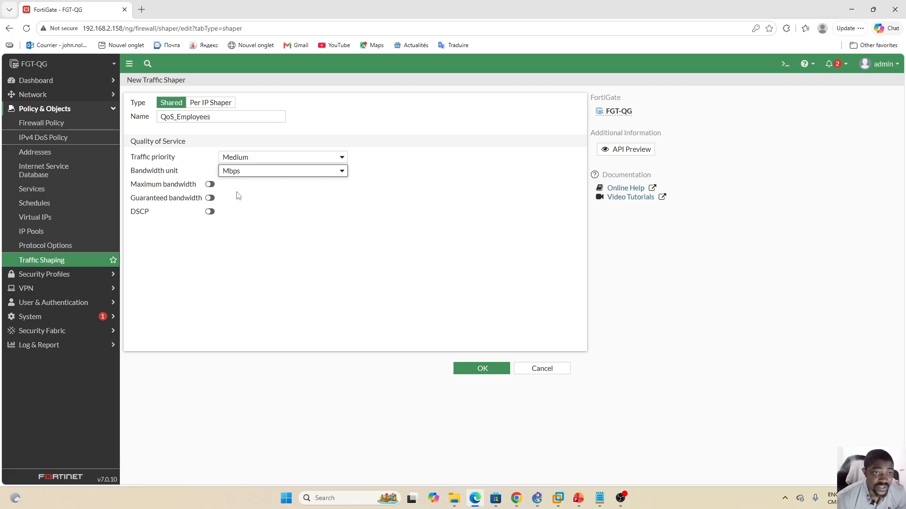
# Consult the bandwidth allocation slide in PowerPoint, then enable a maximum bandwidth of 800 Mbps and a guaranteed bandwidth of 500 Mbps for the shaper
pyautogui.click(578, 498)
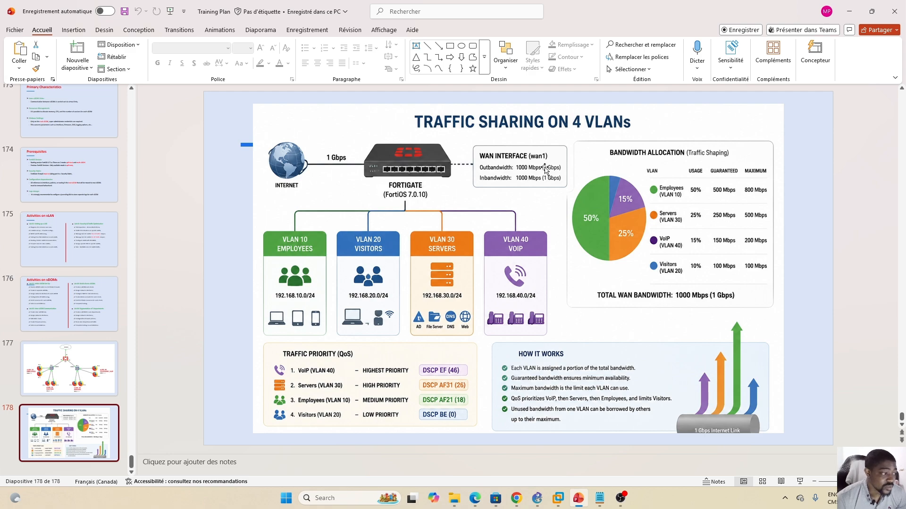
pyautogui.click(848, 11)
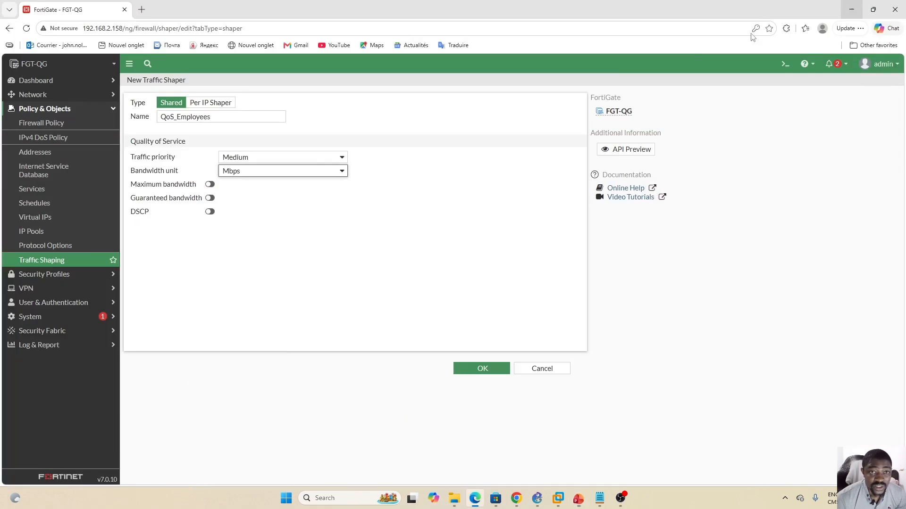
pyautogui.click(210, 185)
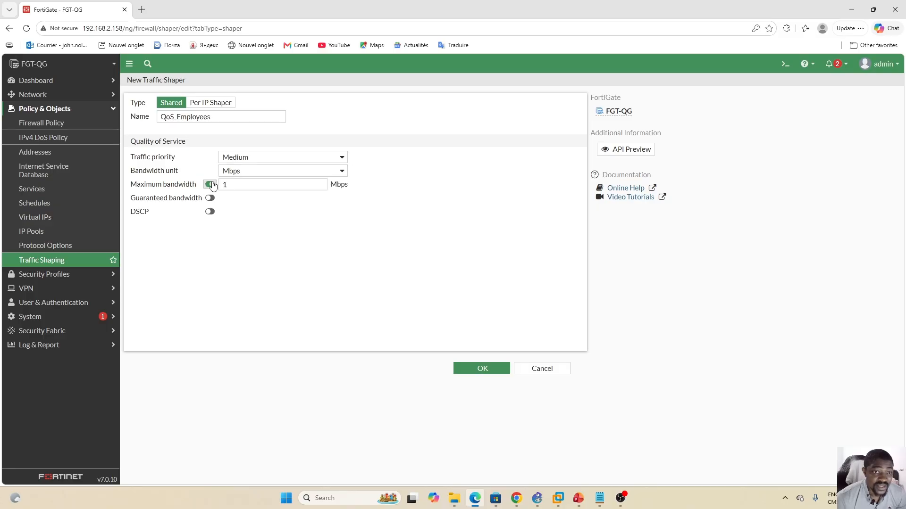
pyautogui.click(210, 199)
pyautogui.moveTo(239, 185); pyautogui.dragTo(204, 184)
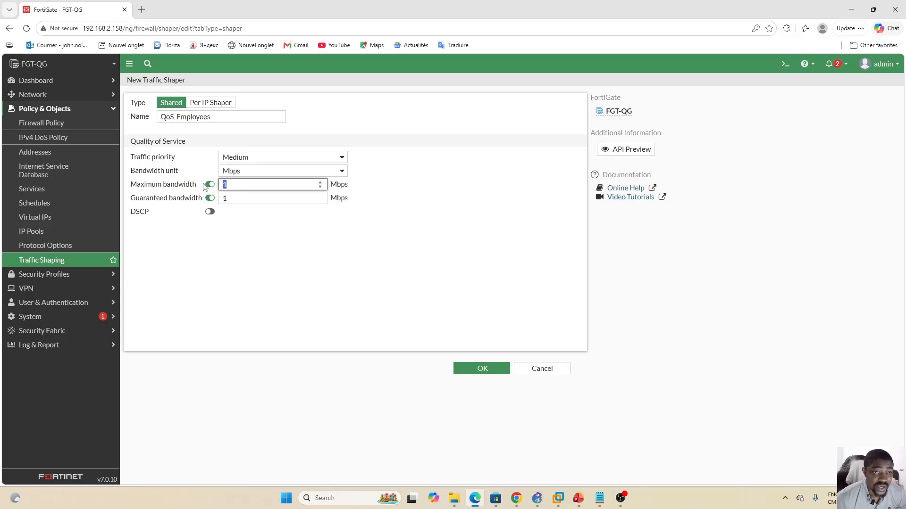
pyautogui.write('800')
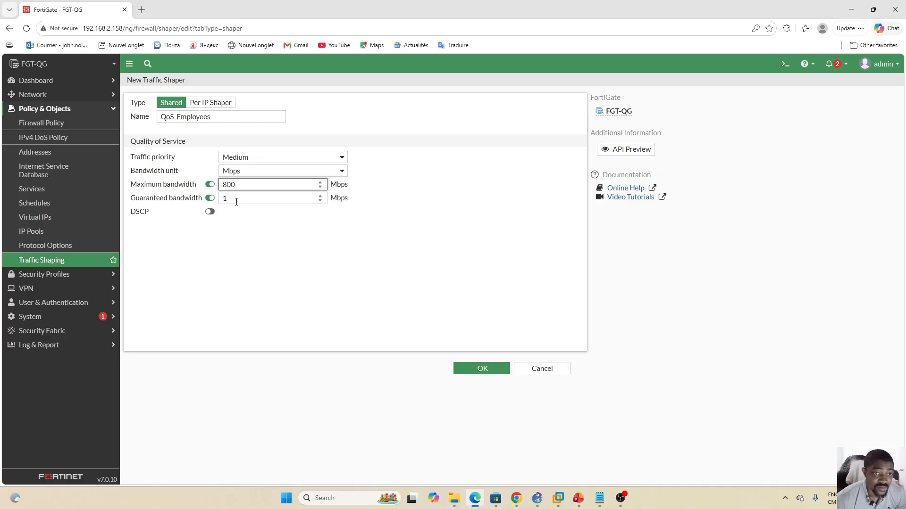
pyautogui.doubleClick(234, 198)
pyautogui.write('50')
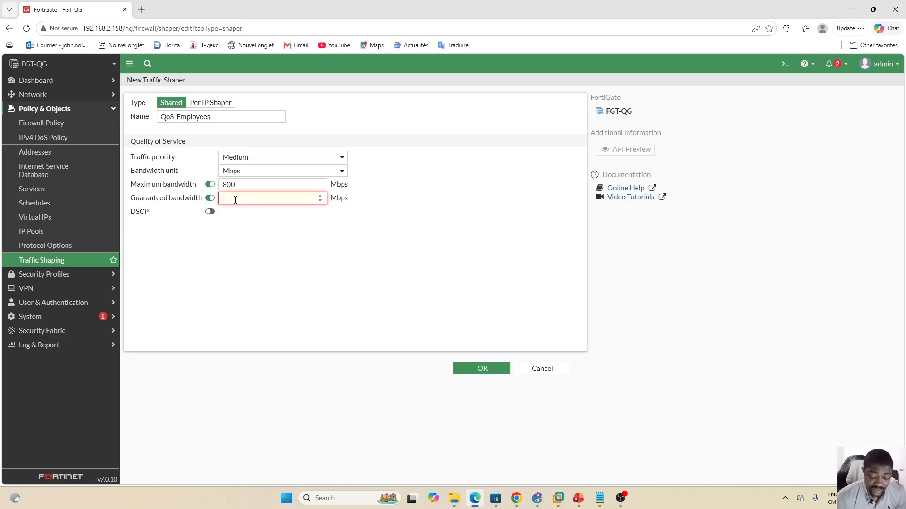
pyautogui.write('0')
pyautogui.click(423, 206)
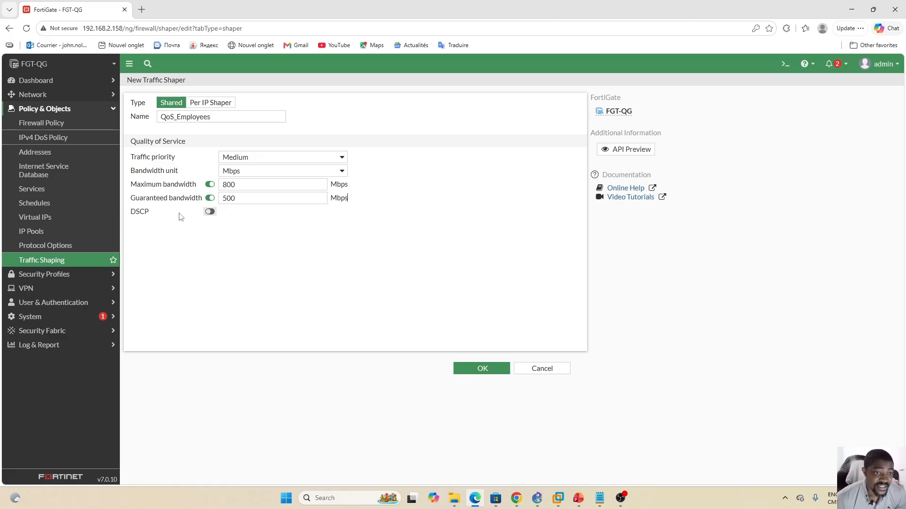
pyautogui.click(210, 212)
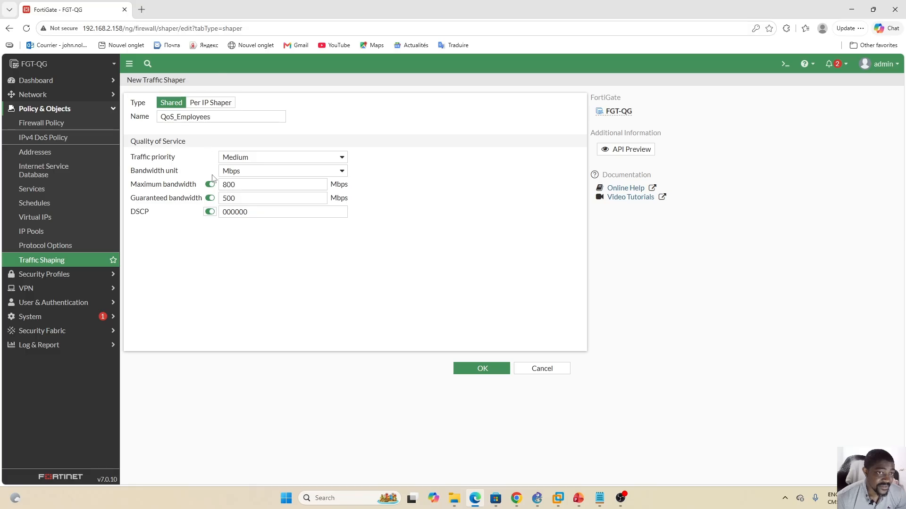
pyautogui.moveTo(253, 213); pyautogui.dragTo(222, 212)
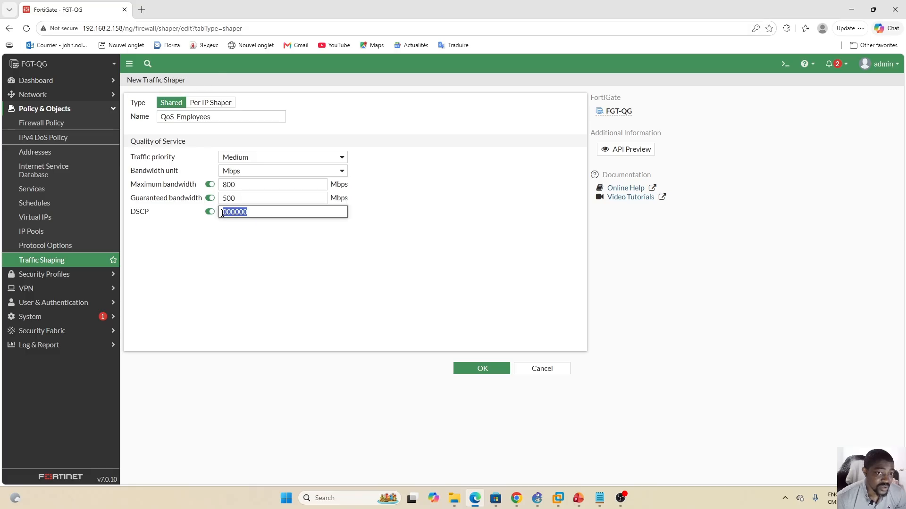
pyautogui.click(578, 498)
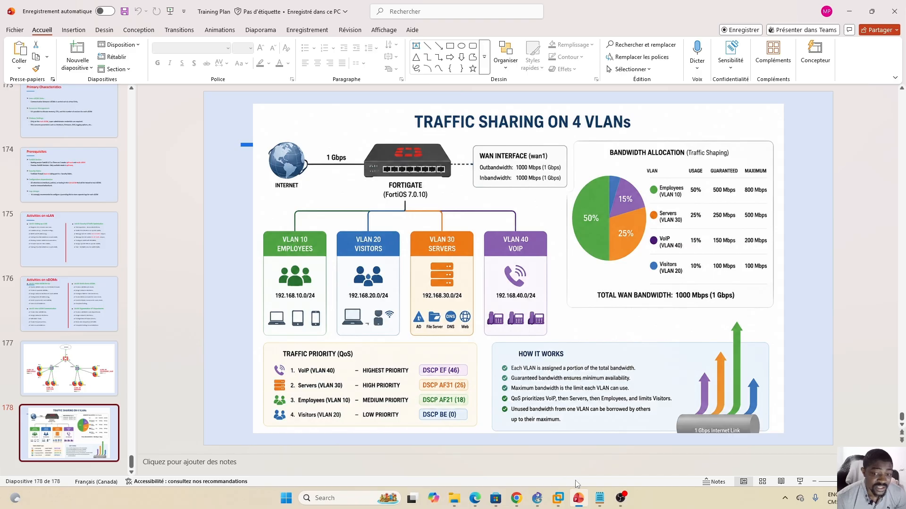
pyautogui.click(474, 498)
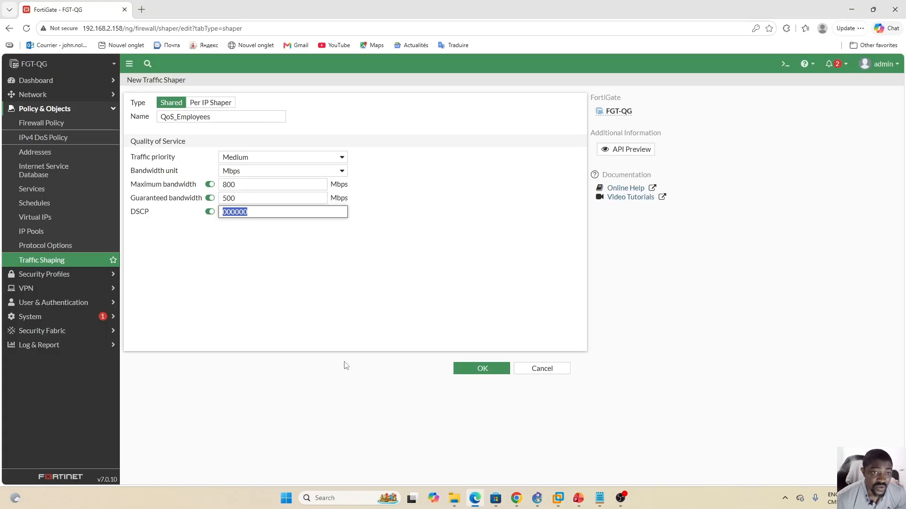
pyautogui.click(210, 212)
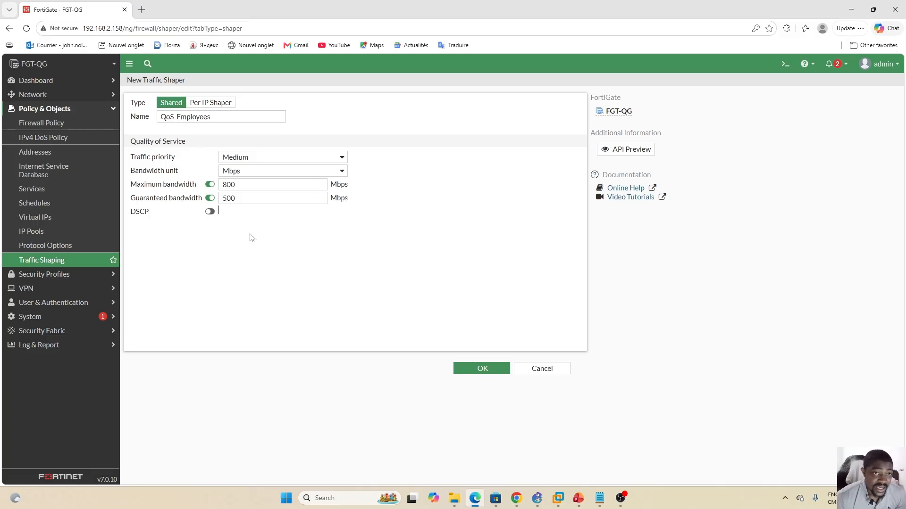
# Switch to PowerPoint and review the Activities on vLAN slide for the planned shared and per-IP traffic shaper tasks
pyautogui.click(578, 498)
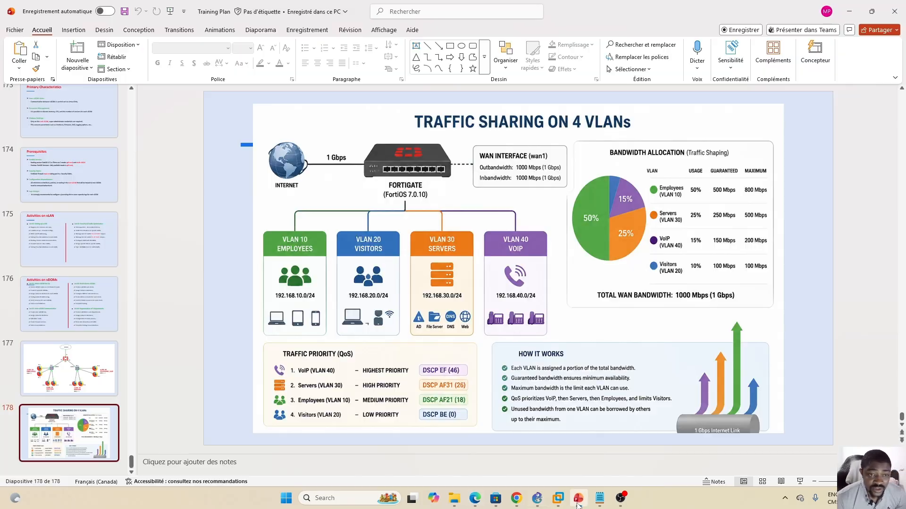
pyautogui.click(73, 246)
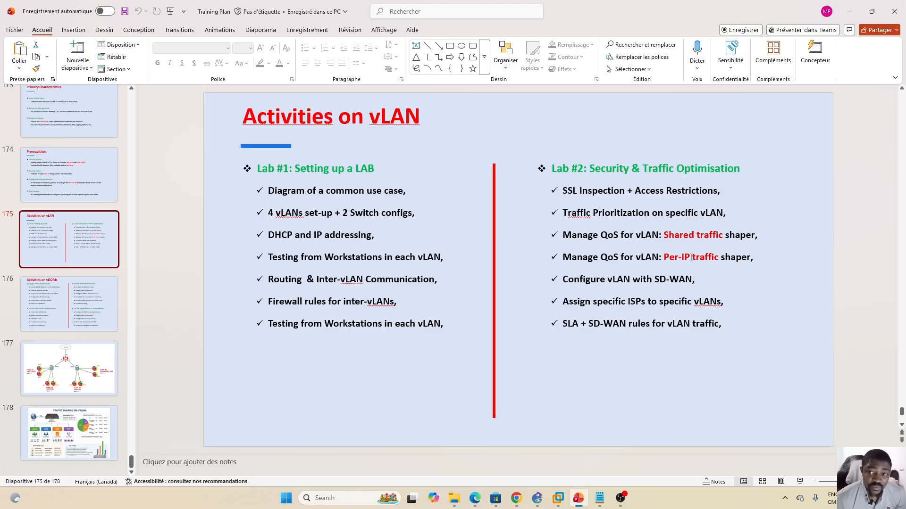
# Return to the FortiGate page and try the Per IP Shaper type with the placeholder name vvvcv, enabling all its bandwidth, connection and DSCP options
pyautogui.hotkey('alt', 'Tab')
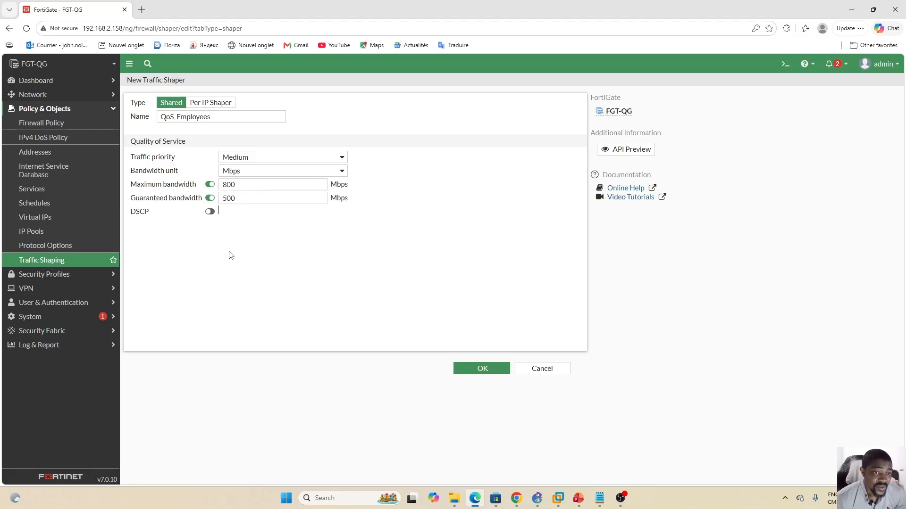
pyautogui.click(211, 103)
pyautogui.click(226, 118)
pyautogui.write('v')
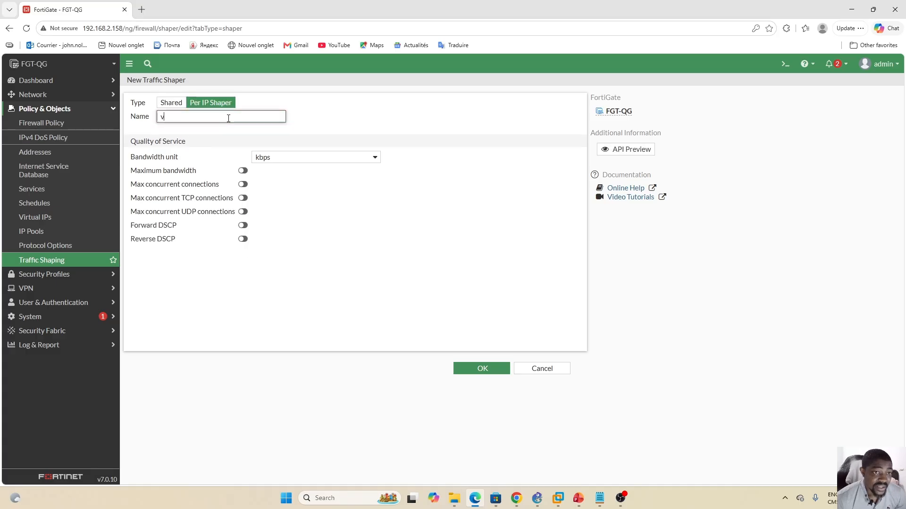
pyautogui.write('vvcv')
pyautogui.click(242, 171)
pyautogui.click(243, 185)
pyautogui.click(243, 198)
pyautogui.click(243, 212)
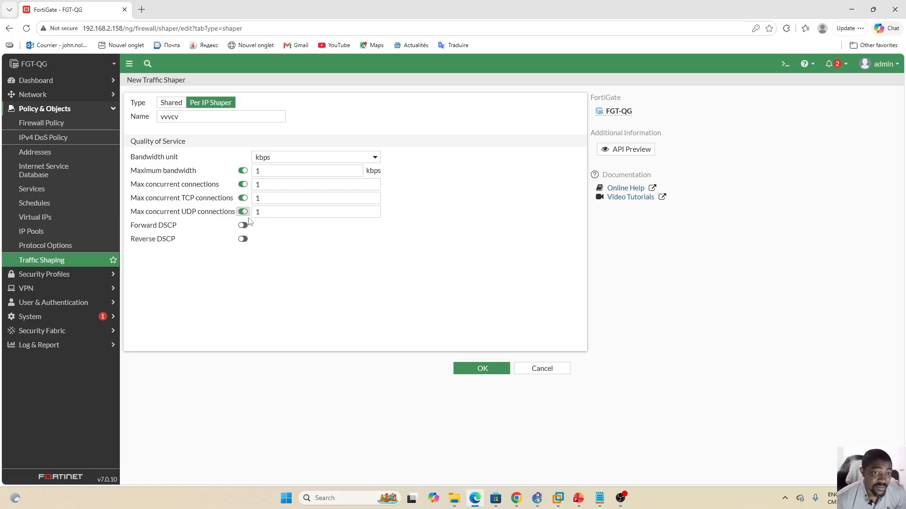
pyautogui.click(243, 225)
pyautogui.click(243, 239)
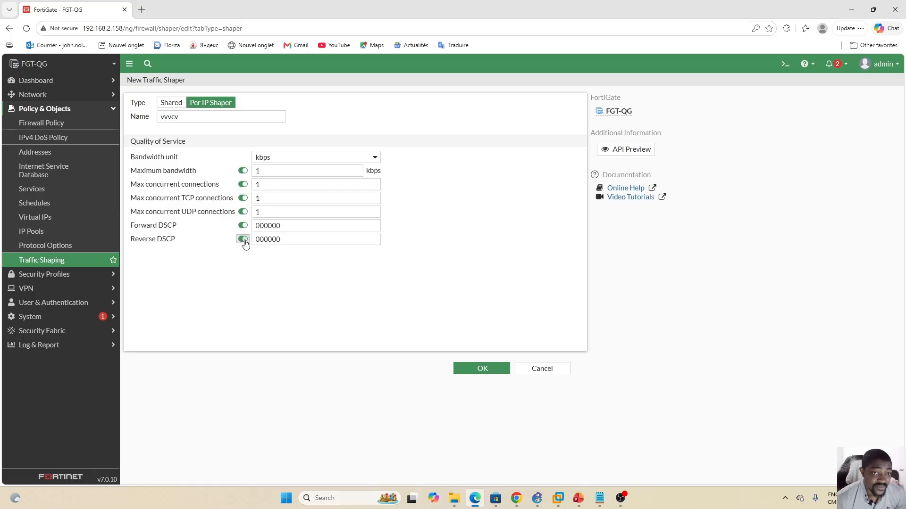
# Try a maximum bandwidth of 50 Mbps for the placeholder per-IP shaper
pyautogui.click(376, 157)
pyautogui.click(293, 184)
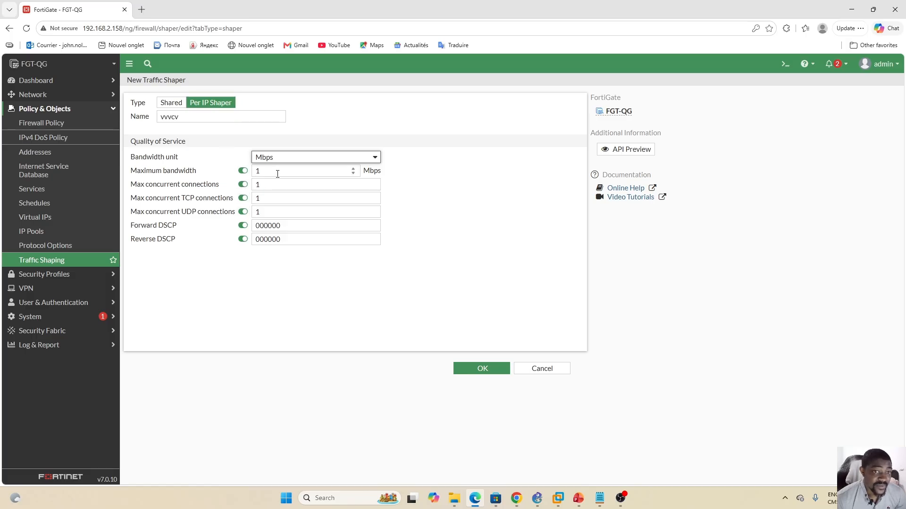
pyautogui.moveTo(277, 174); pyautogui.dragTo(253, 170)
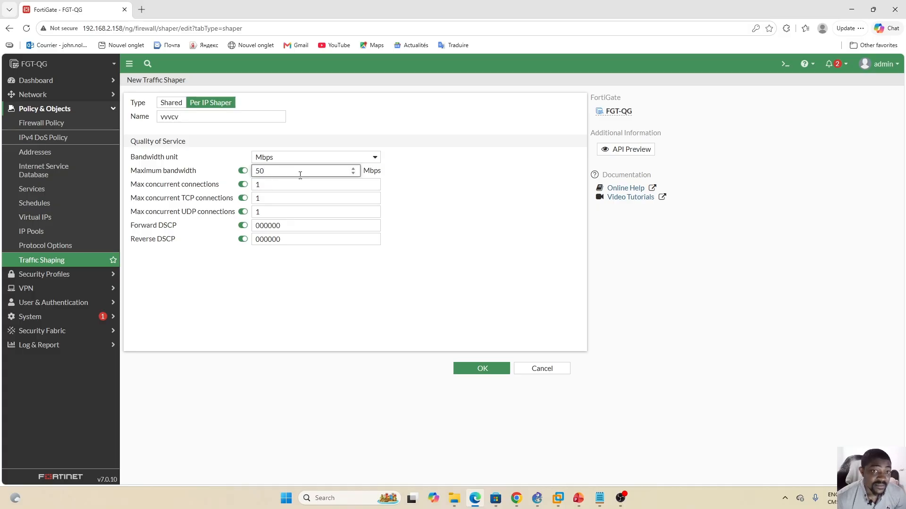
# Return the form to the Shared type and save the QoS_Employees shaper
pyautogui.click(220, 132)
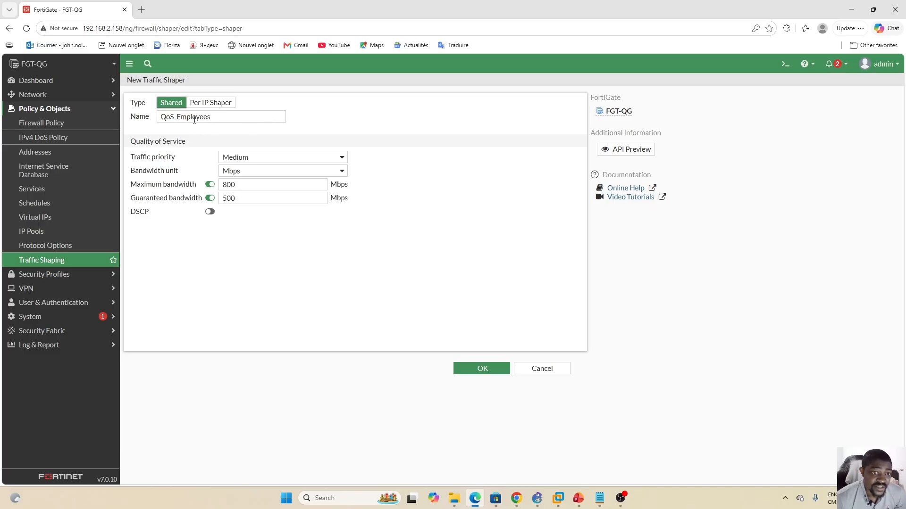
pyautogui.click(477, 372)
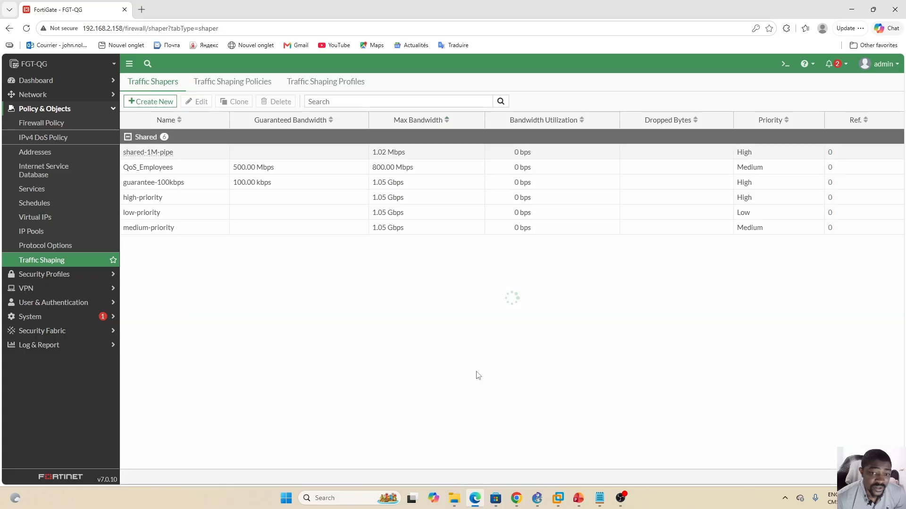
# Start a new traffic shaper of the Per IP type and name it QoS_Servers
pyautogui.click(155, 103)
pyautogui.click(194, 117)
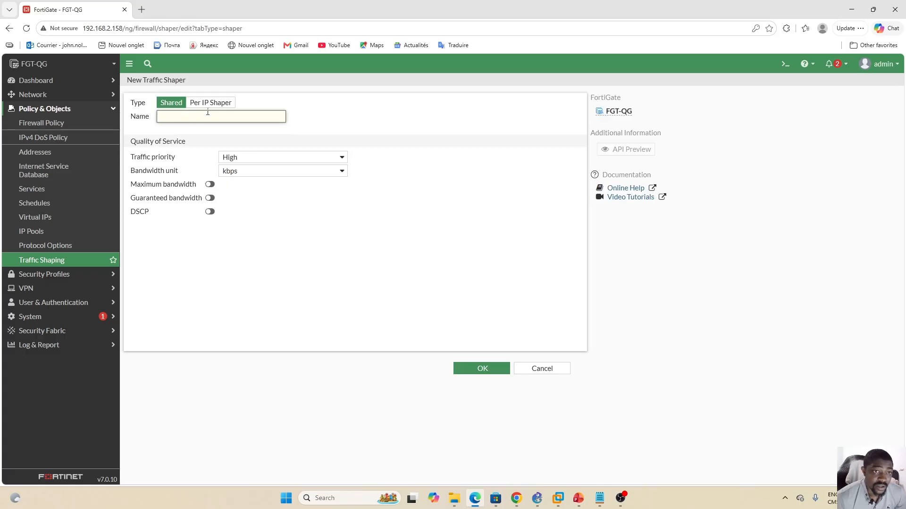
pyautogui.click(209, 104)
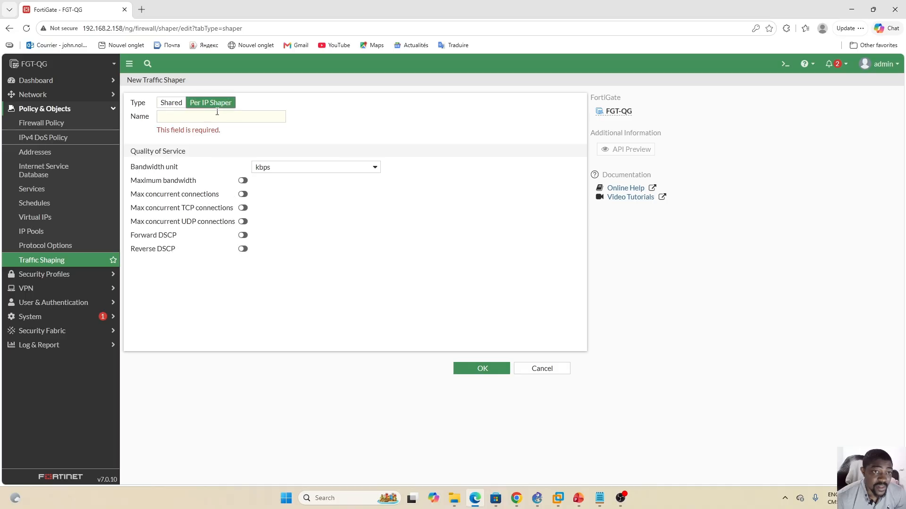
pyautogui.click(200, 116)
pyautogui.press('capslock')
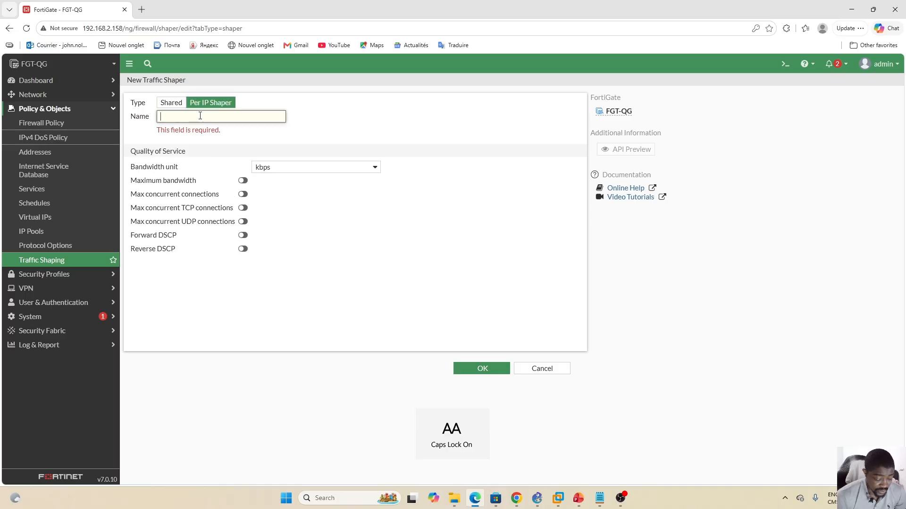
pyautogui.write('Q')
pyautogui.press('capslock')
pyautogui.write('o')
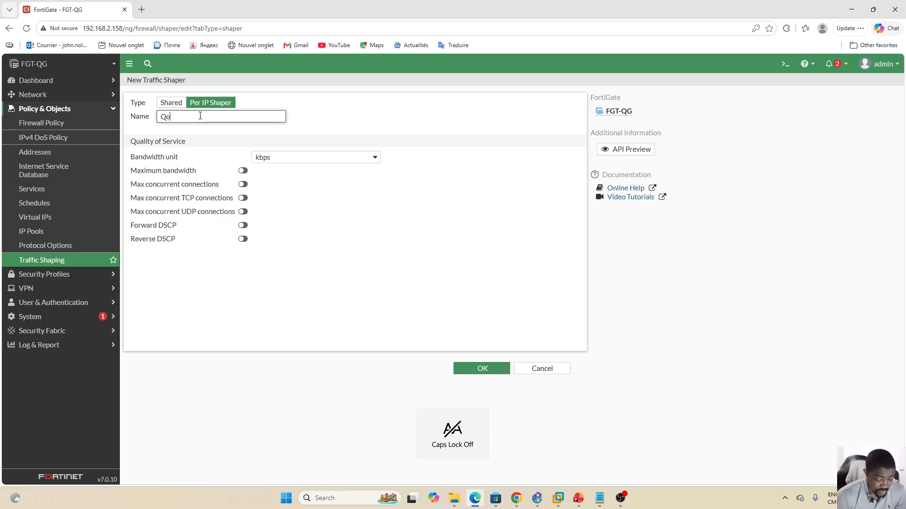
pyautogui.press('capslock')
pyautogui.write('S')
pyautogui.press('capslock')
pyautogui.press('capslock')
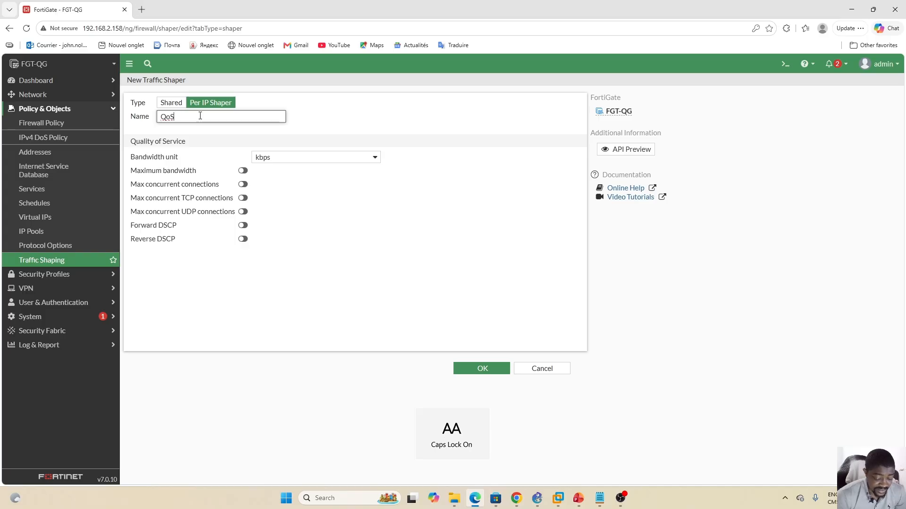
pyautogui.write('_')
pyautogui.press('capslock')
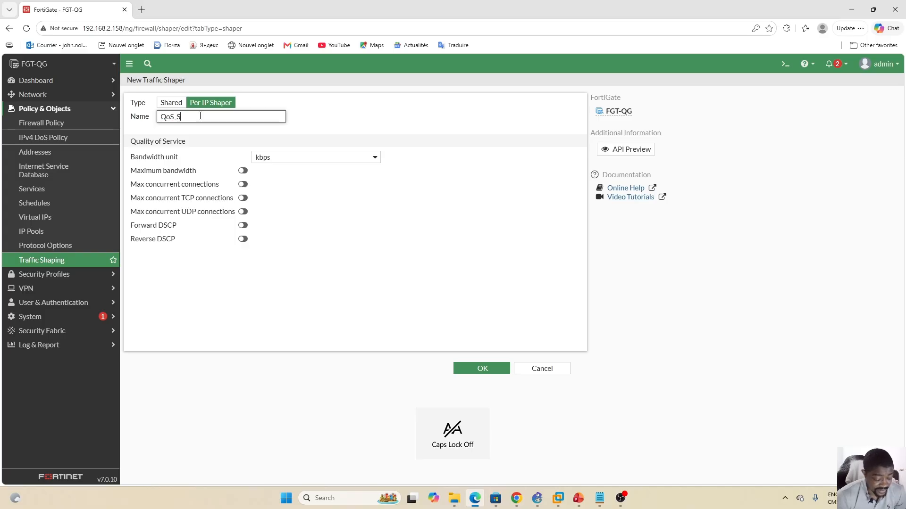
pyautogui.write('Servers')
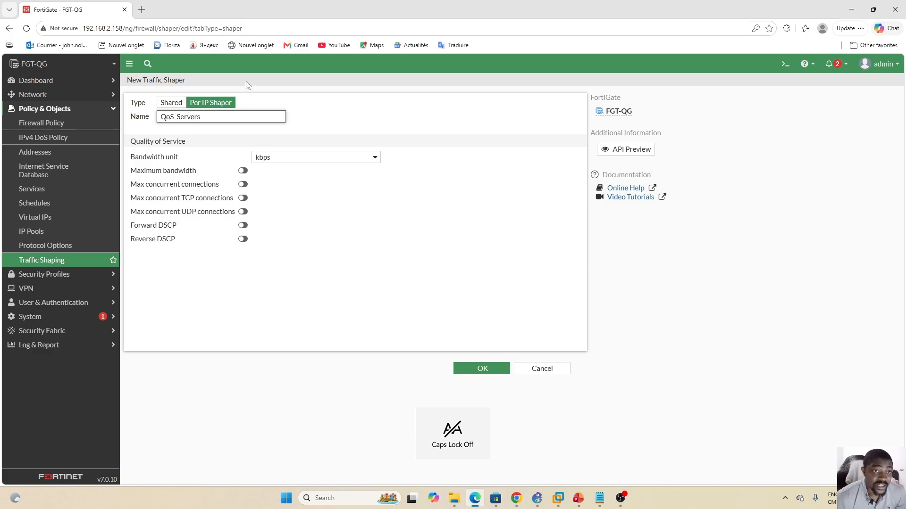
# Set QoS_Servers to a maximum bandwidth of 50 Mbps and enable its total, TCP and UDP concurrent connection limits
pyautogui.click(343, 162)
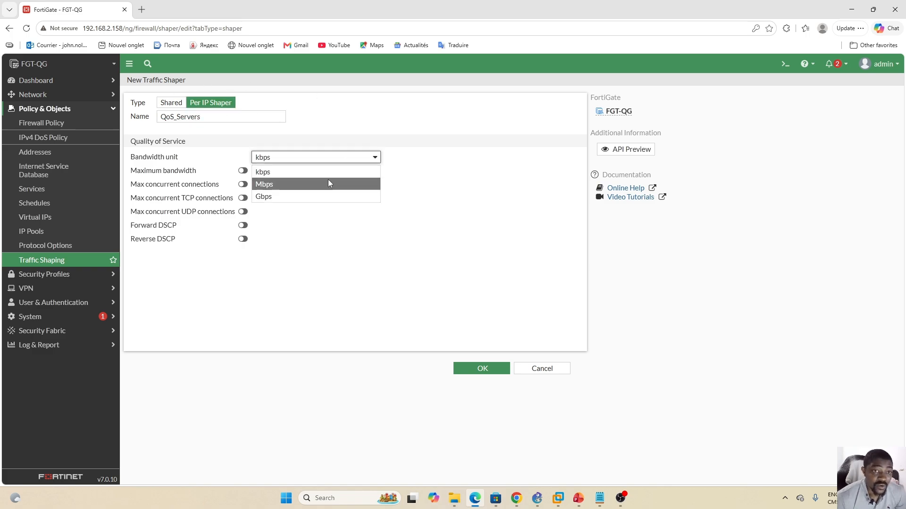
pyautogui.click(304, 185)
pyautogui.click(242, 170)
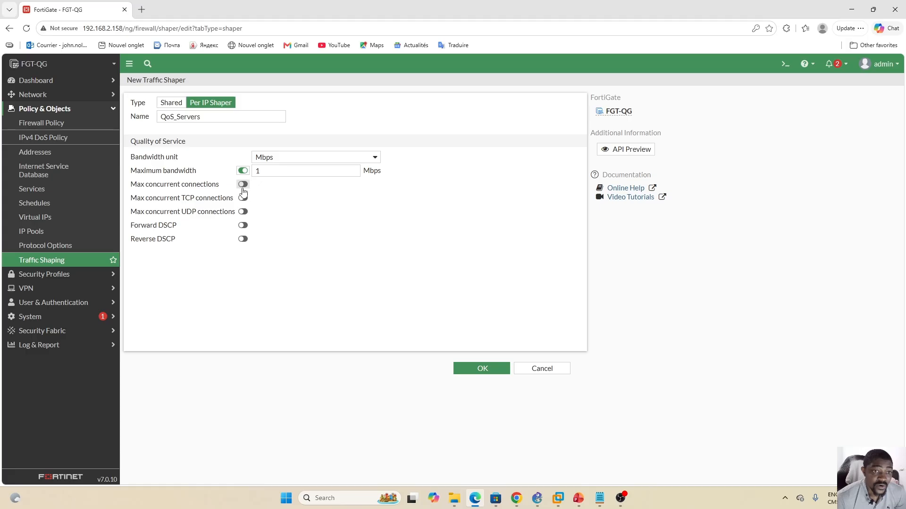
pyautogui.click(242, 185)
pyautogui.click(243, 198)
pyautogui.click(243, 212)
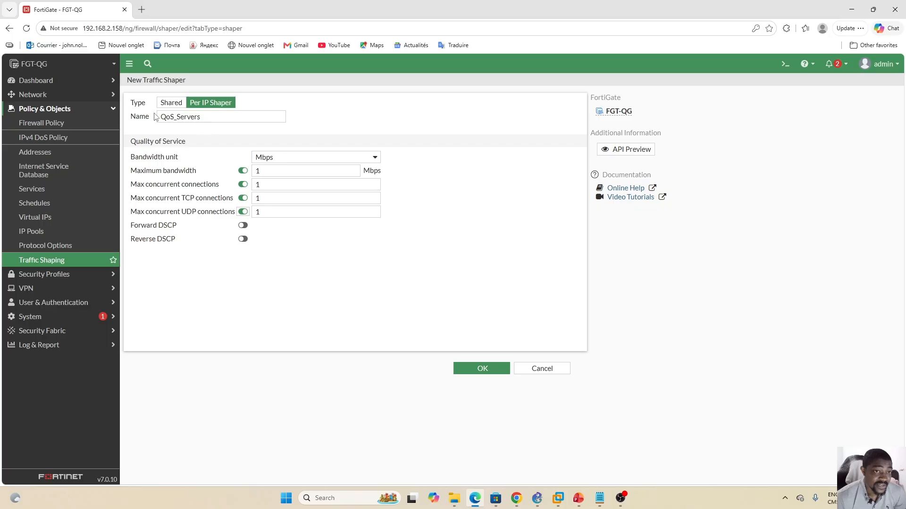
pyautogui.doubleClick(267, 173)
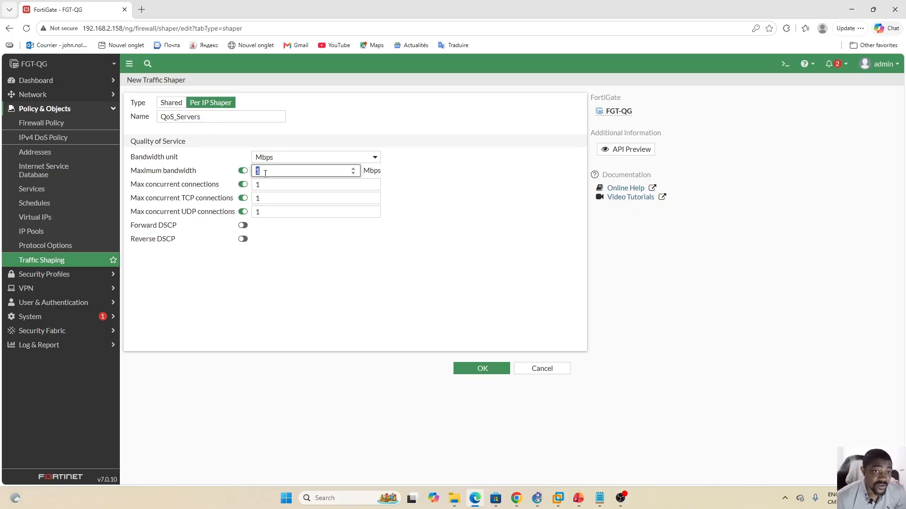
pyautogui.write('50')
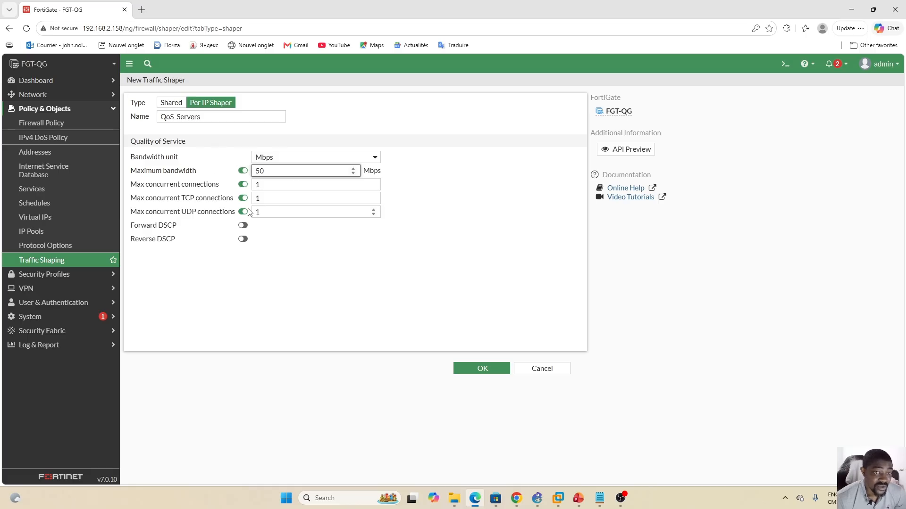
# Limit QoS_Servers to 10 concurrent connections, disable the separate TCP and UDP limits, and save the shaper
pyautogui.click(264, 188)
pyautogui.write('0')
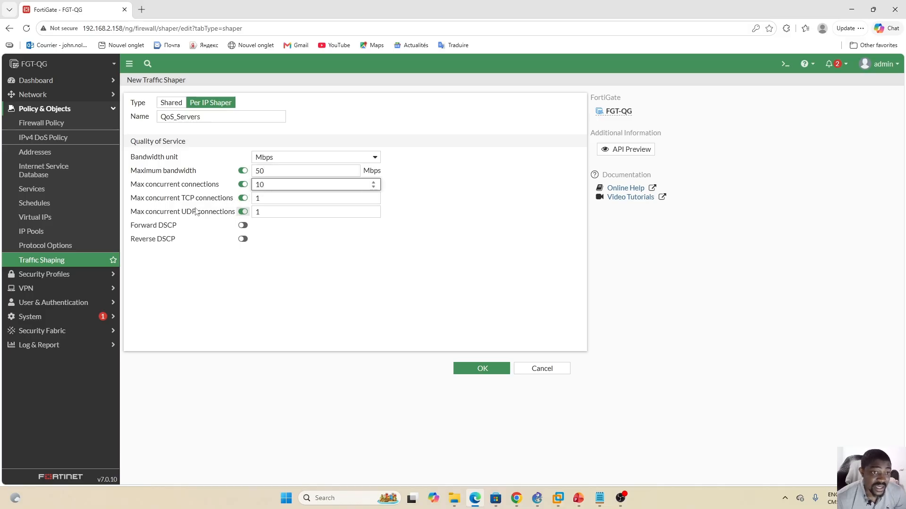
pyautogui.click(243, 198)
pyautogui.click(243, 212)
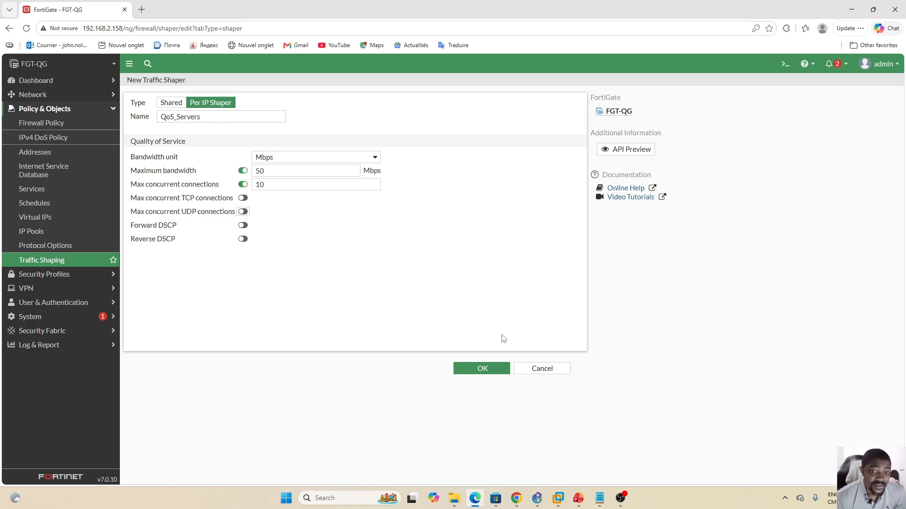
pyautogui.click(482, 369)
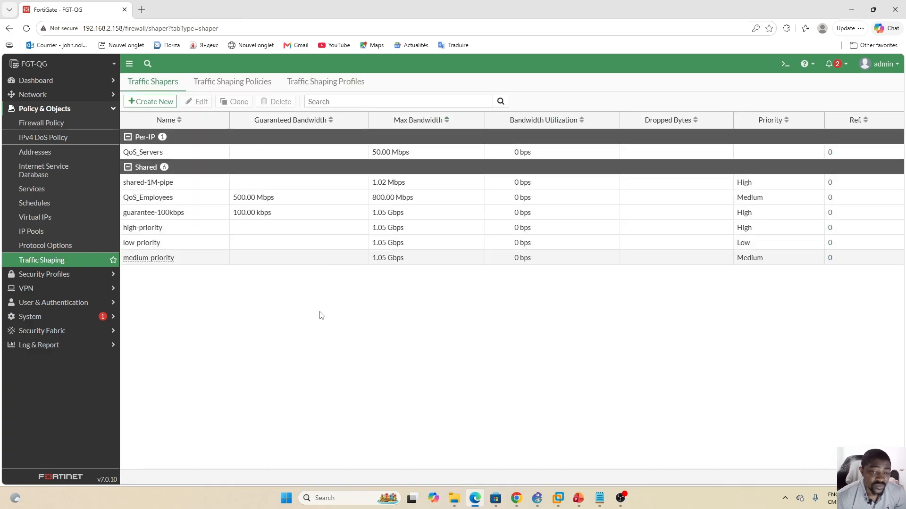
# Start a new shared traffic shaper and name it QoS_VISITORS
pyautogui.click(150, 101)
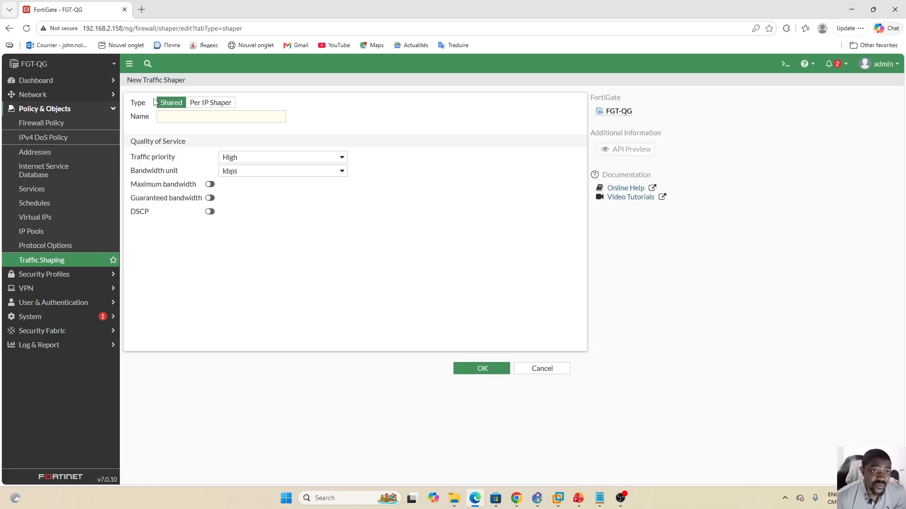
pyautogui.click(196, 116)
pyautogui.press('capslock')
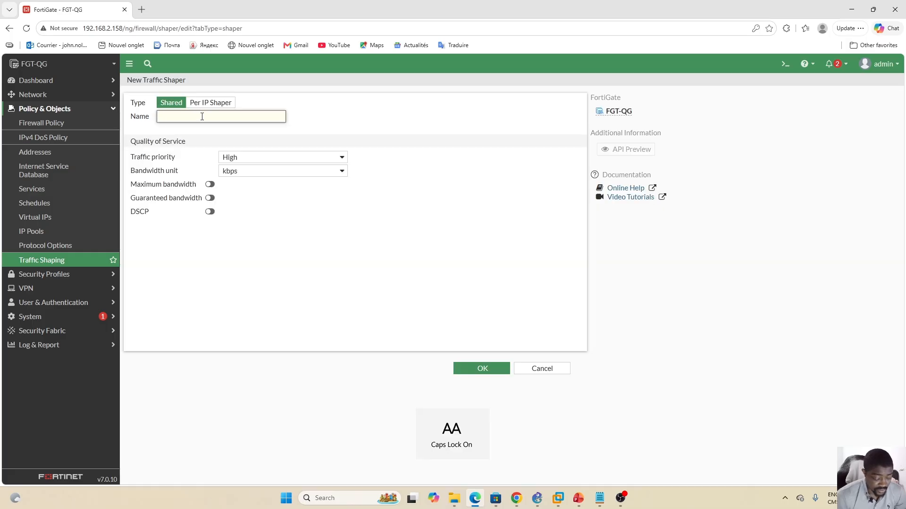
pyautogui.write('Q')
pyautogui.press('capslock')
pyautogui.write('o')
pyautogui.press('capslock')
pyautogui.write('S')
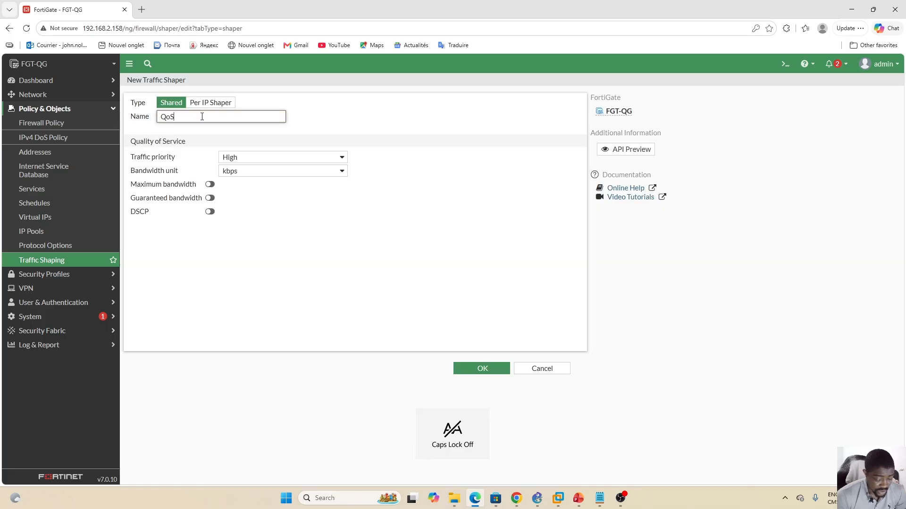
pyautogui.write('_VISIT')
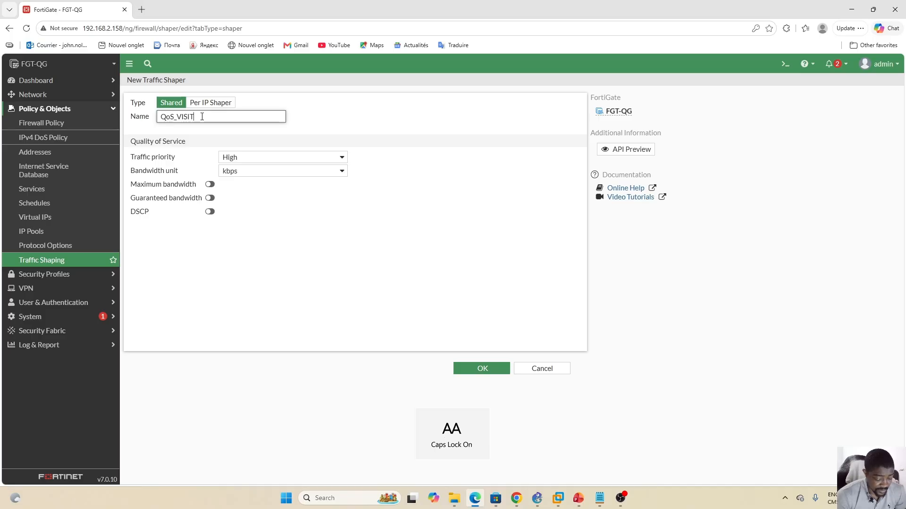
pyautogui.write('ORS')
# Set the QoS_VISITORS shaper's traffic priority to Low and its bandwidth unit to Mbps
pyautogui.click(328, 160)
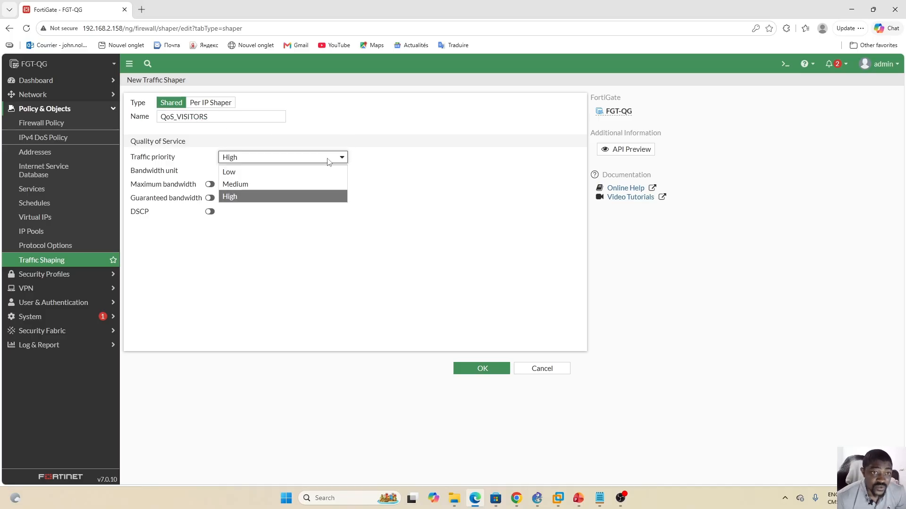
pyautogui.click(292, 185)
pyautogui.click(309, 175)
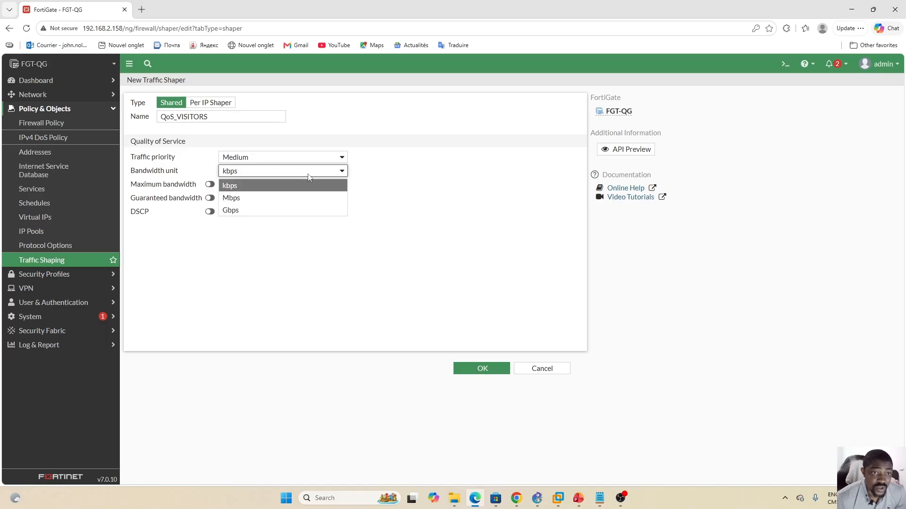
pyautogui.click(273, 198)
pyautogui.click(329, 160)
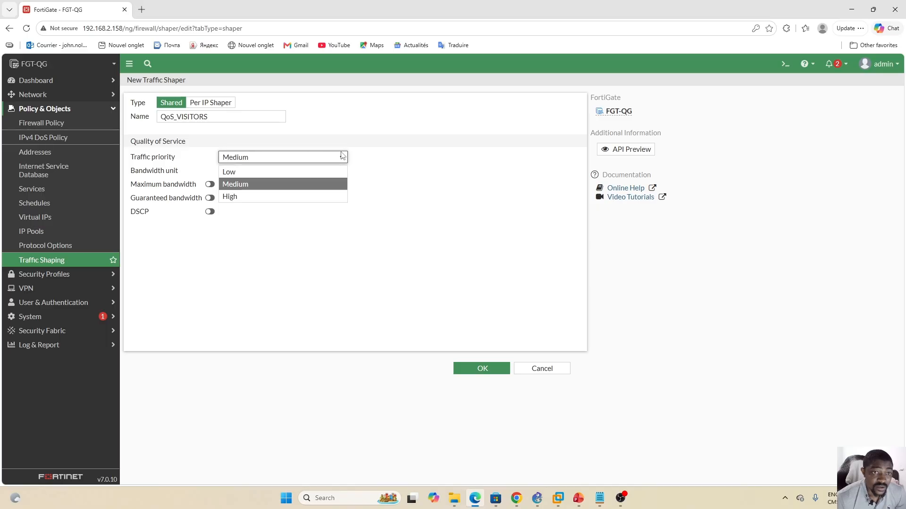
pyautogui.click(242, 171)
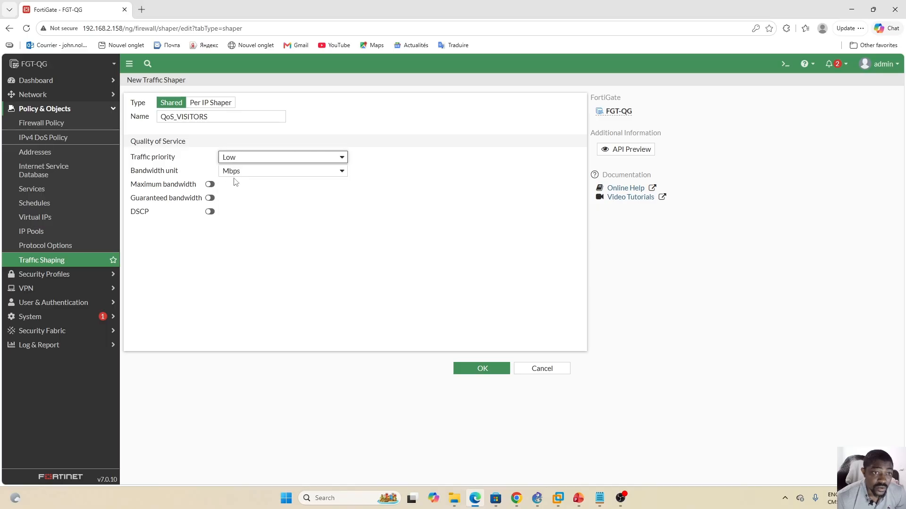
# Enable a maximum and a guaranteed bandwidth of 100 Mbps each for QoS_VISITORS and save the shaper
pyautogui.click(209, 184)
pyautogui.click(209, 198)
pyautogui.click(233, 185)
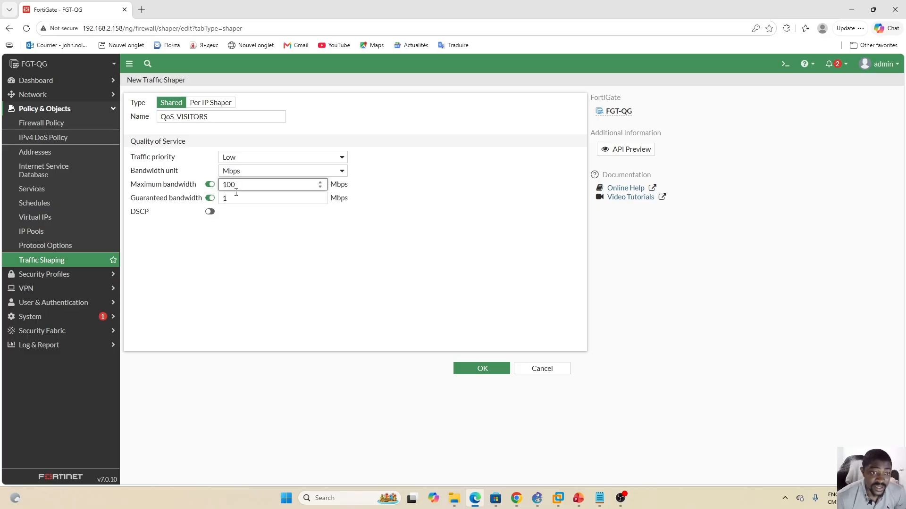
pyautogui.click(235, 199)
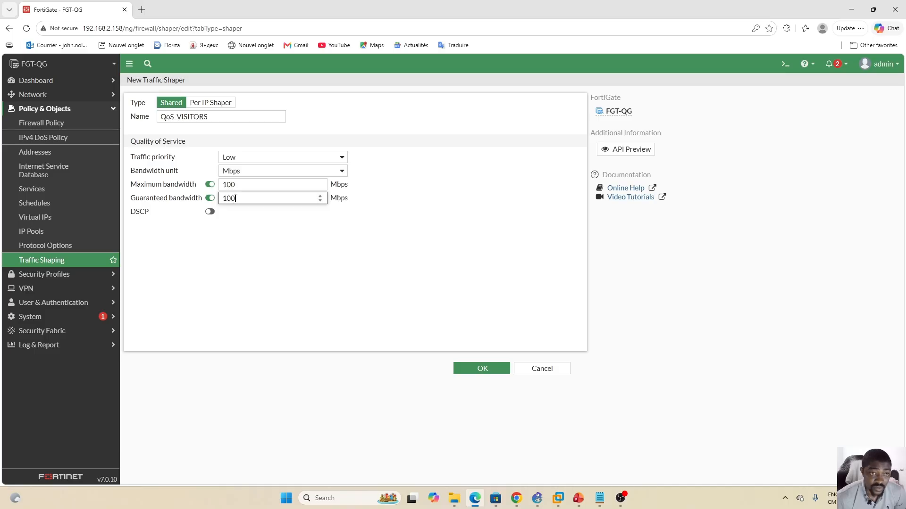
pyautogui.click(430, 223)
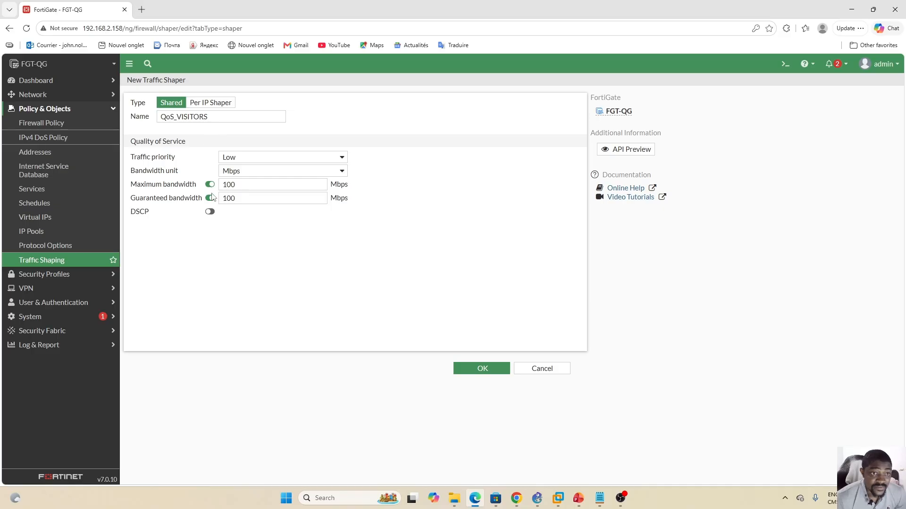
pyautogui.click(479, 368)
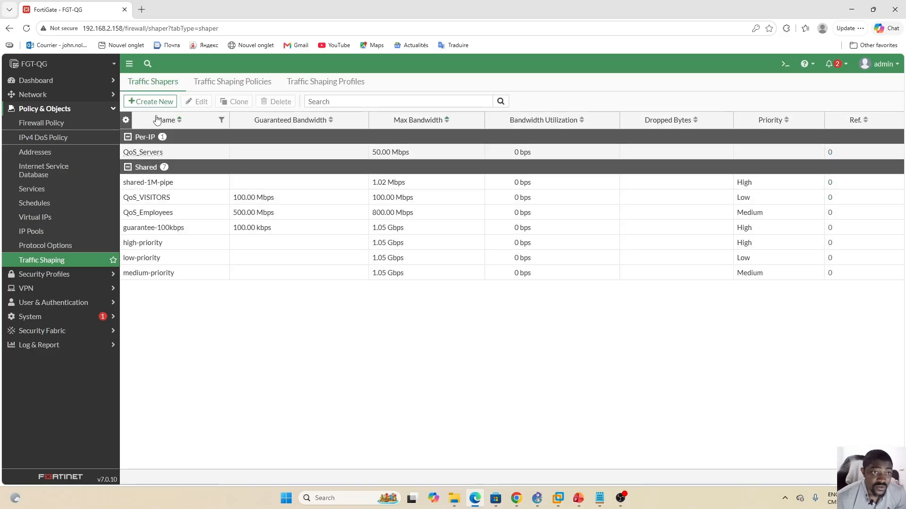
# Start a new shared traffic shaper and name it QoS_VOIP
pyautogui.click(150, 101)
pyautogui.click(199, 118)
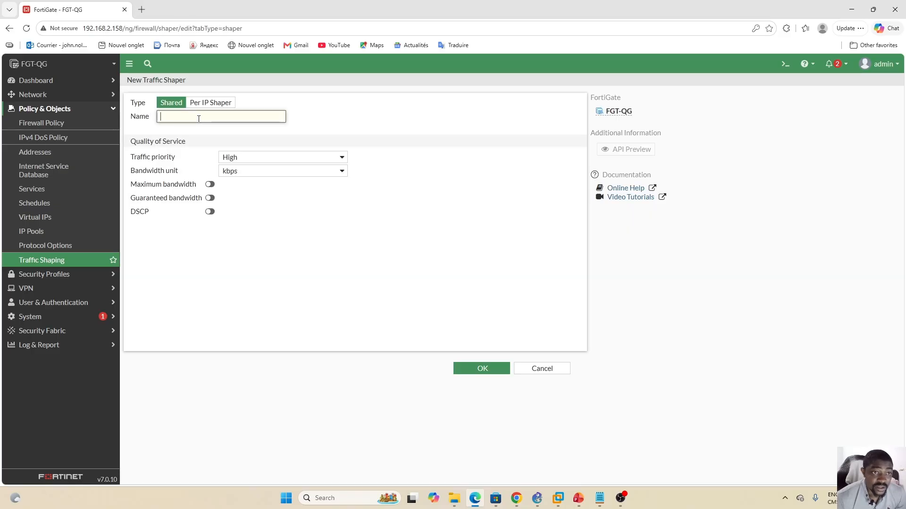
pyautogui.press('capslock')
pyautogui.write('Q')
pyautogui.press('capslock')
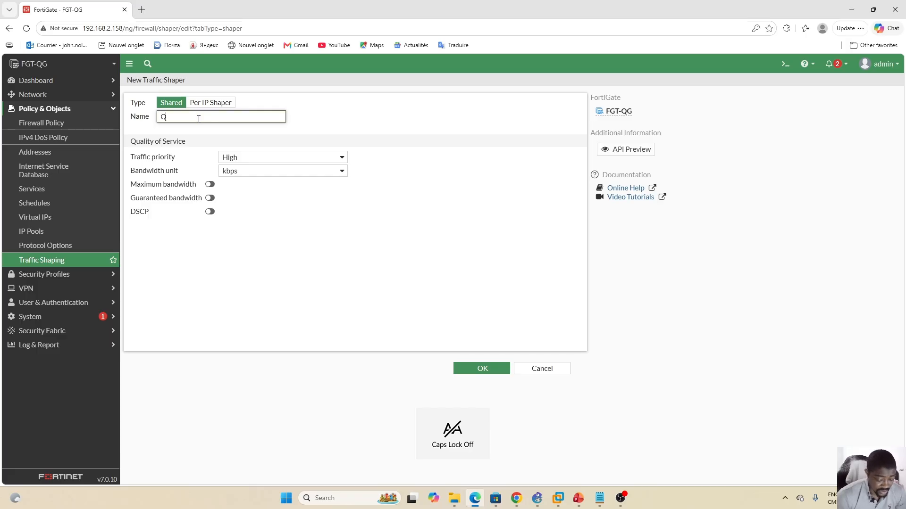
pyautogui.write('o')
pyautogui.press('capslock')
pyautogui.write('S')
pyautogui.press('capslock')
pyautogui.press('capslock')
pyautogui.write('VOIP')
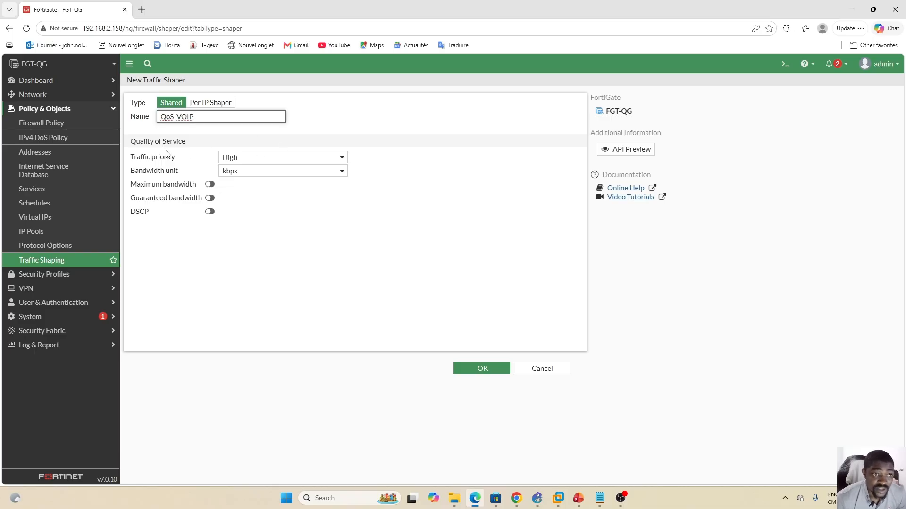
# Set the QoS_VOIP shaper's traffic priority to High and its bandwidth unit to Mbps
pyautogui.click(278, 157)
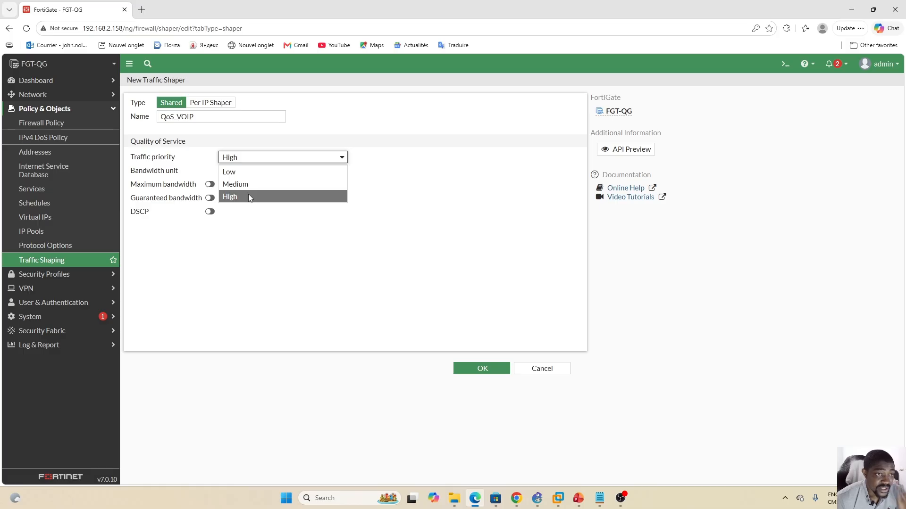
pyautogui.click(234, 159)
pyautogui.click(304, 172)
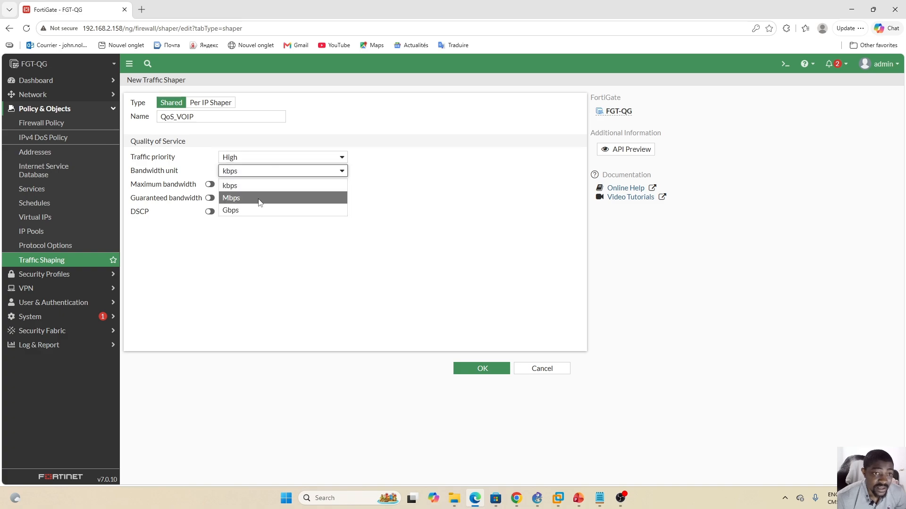
pyautogui.click(243, 201)
# Enable the maximum bandwidth for QoS_VOIP and check the VoIP allocation on the "Traffic Sharing on 4 VLANs" slide in PowerPoint
pyautogui.click(209, 184)
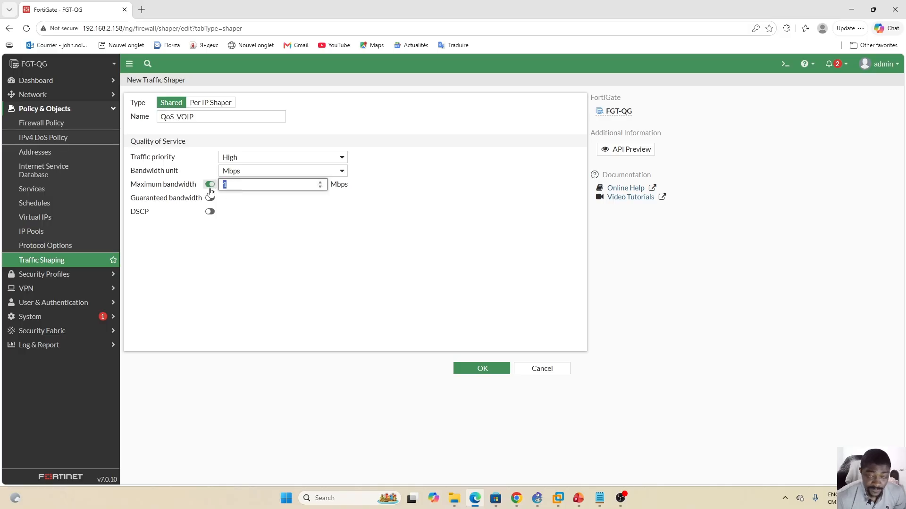
pyautogui.click(579, 498)
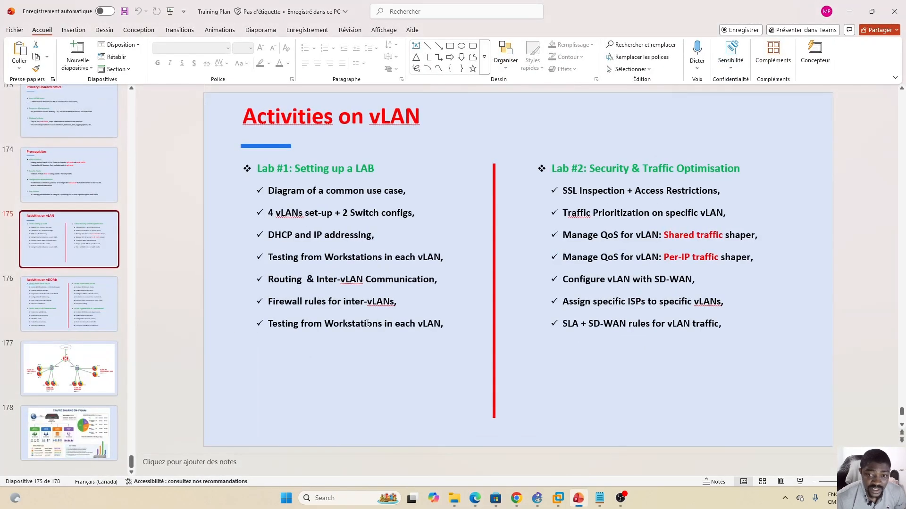
pyautogui.click(110, 422)
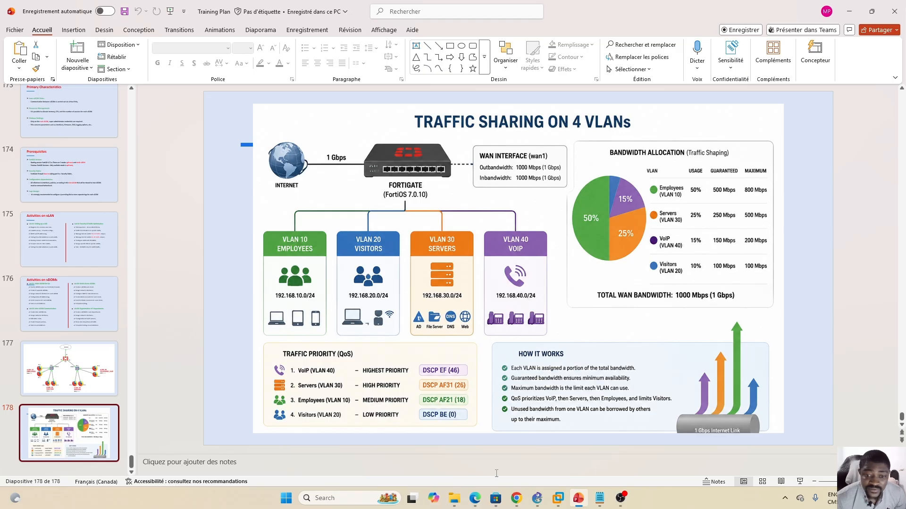
pyautogui.click(475, 498)
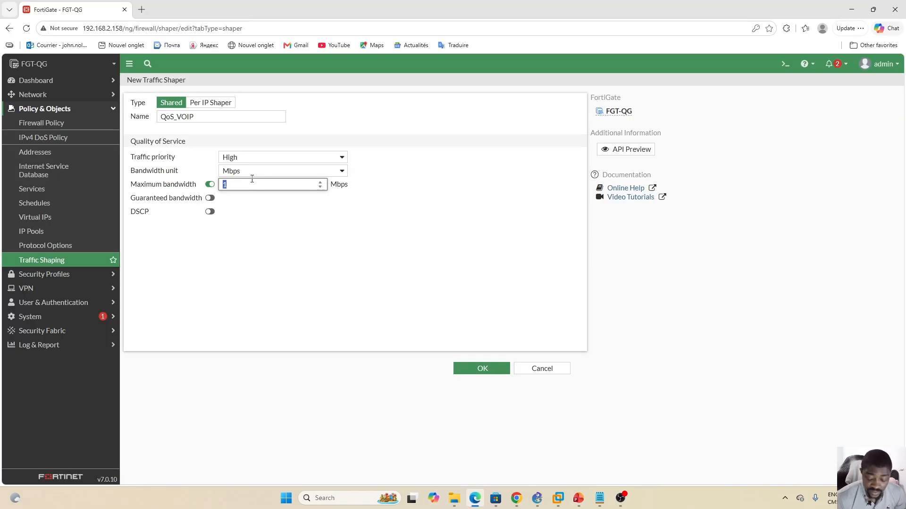
# Set the QoS_VOIP maximum bandwidth to 200 Mbps, enable a guaranteed bandwidth of 150 Mbps, and save the shaper
pyautogui.click(209, 197)
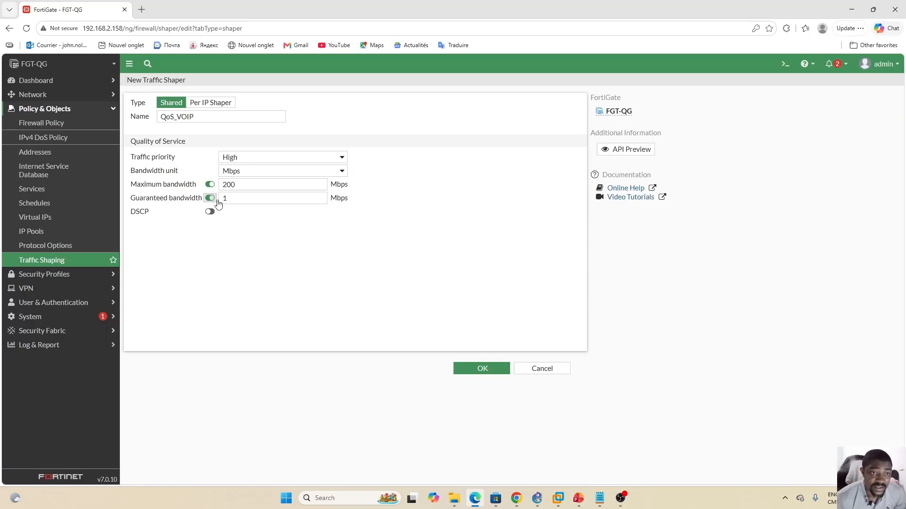
pyautogui.click(235, 198)
pyautogui.write('150')
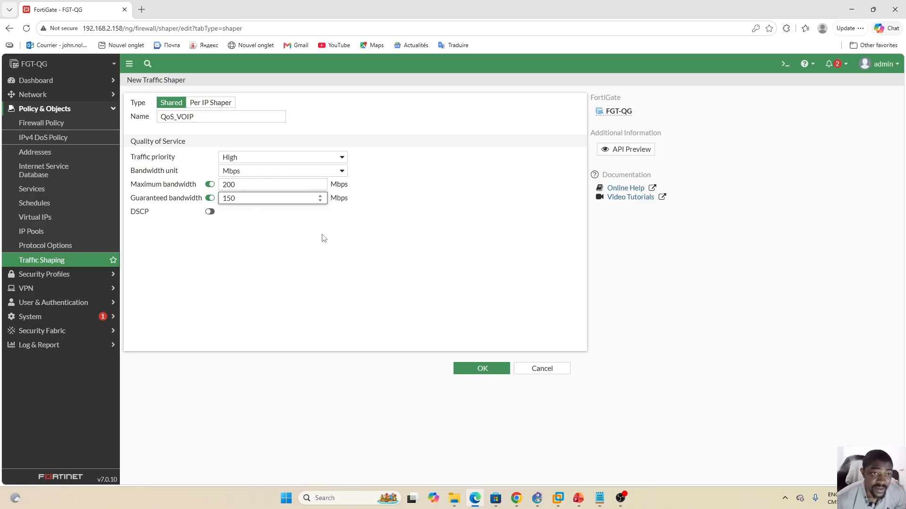
pyautogui.click(324, 237)
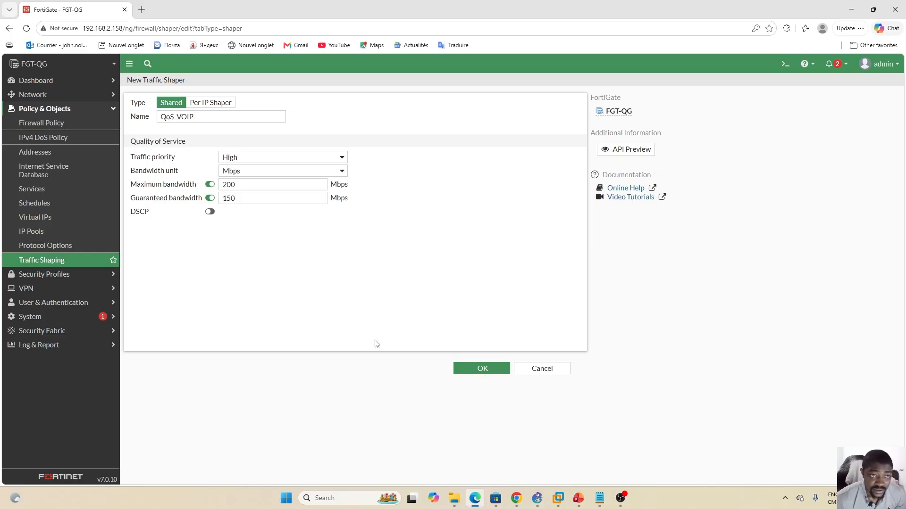
pyautogui.click(484, 373)
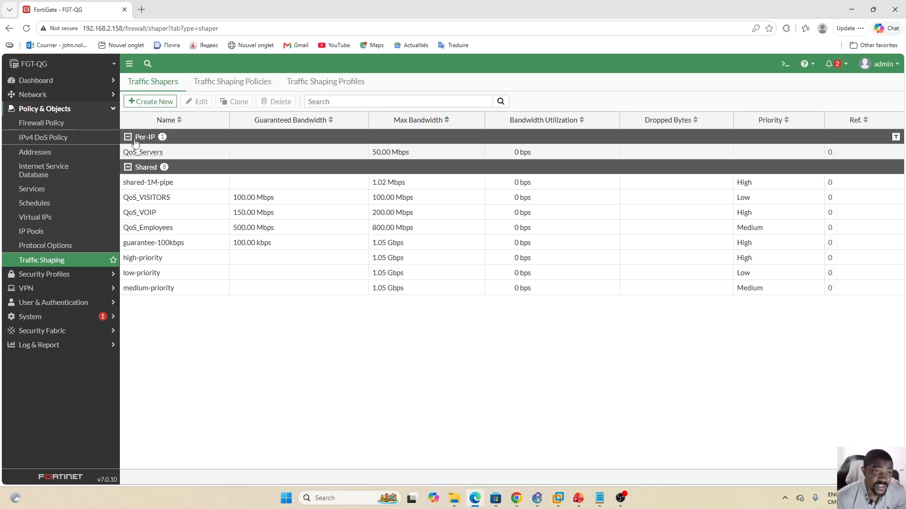
# Review the per-IP QoS_Servers shaper, the traffic shaping policies and the existing firewall policies
pyautogui.click(190, 153)
pyautogui.moveTo(141, 156)
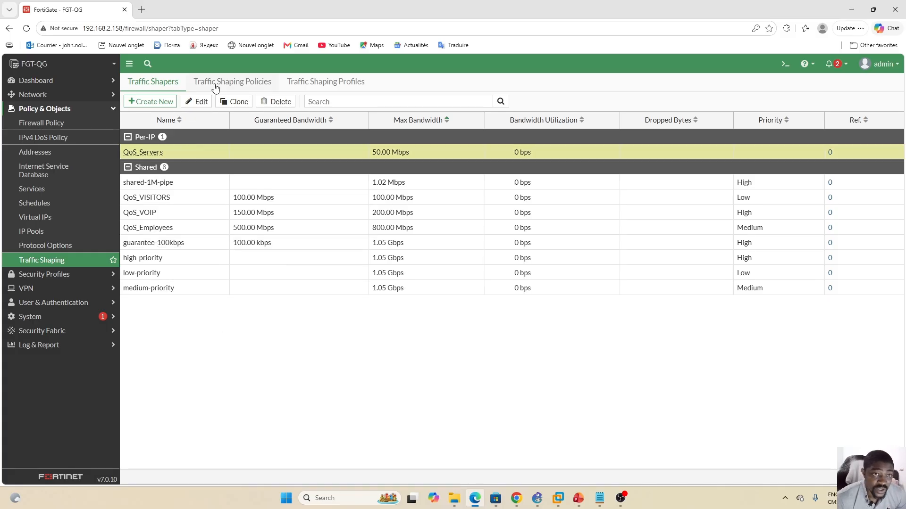
pyautogui.click(233, 84)
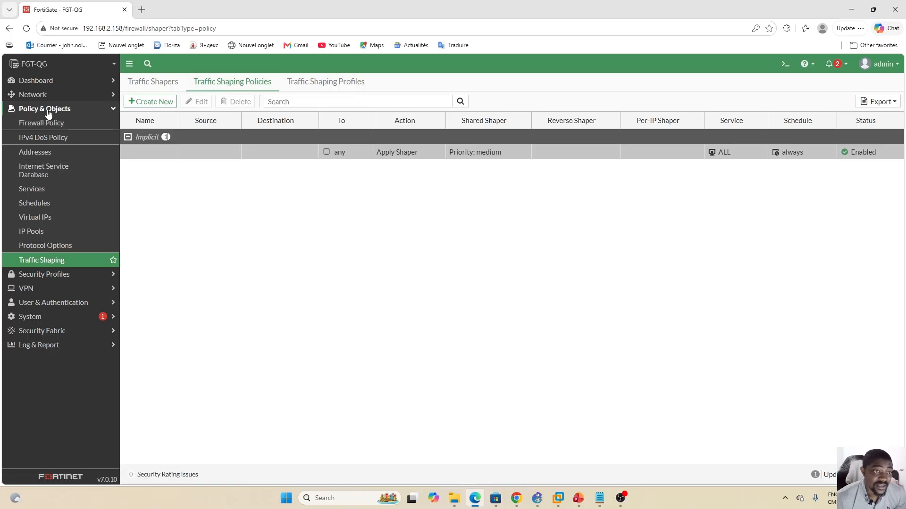
pyautogui.click(55, 125)
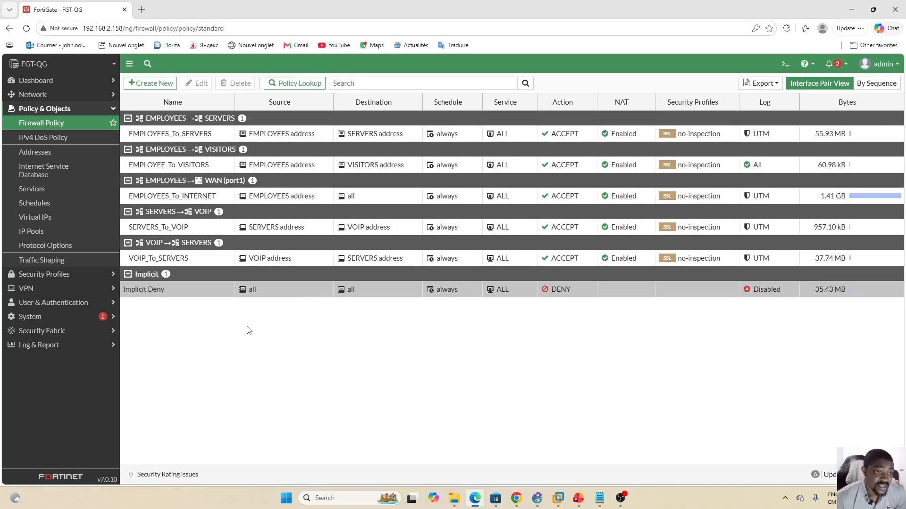
# Start a new traffic shaping policy and name it Employees_To_Internet
pyautogui.click(41, 264)
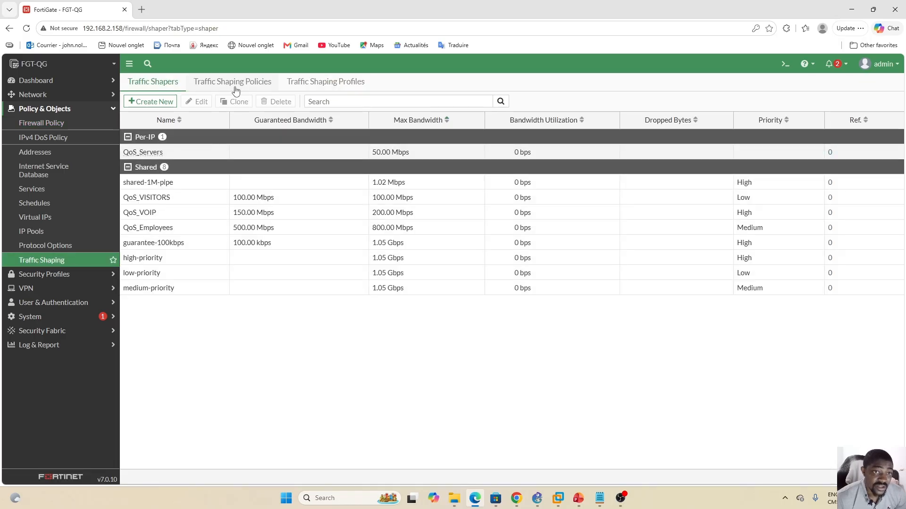
pyautogui.click(221, 84)
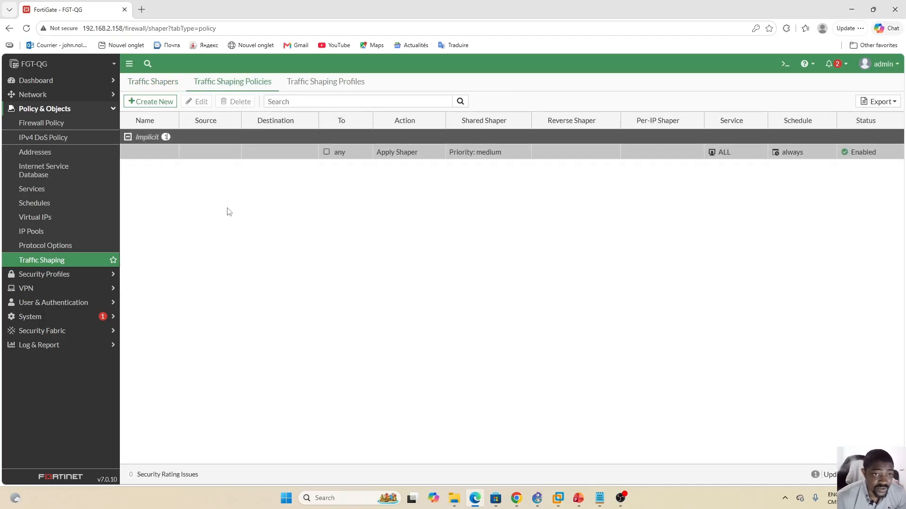
pyautogui.click(154, 102)
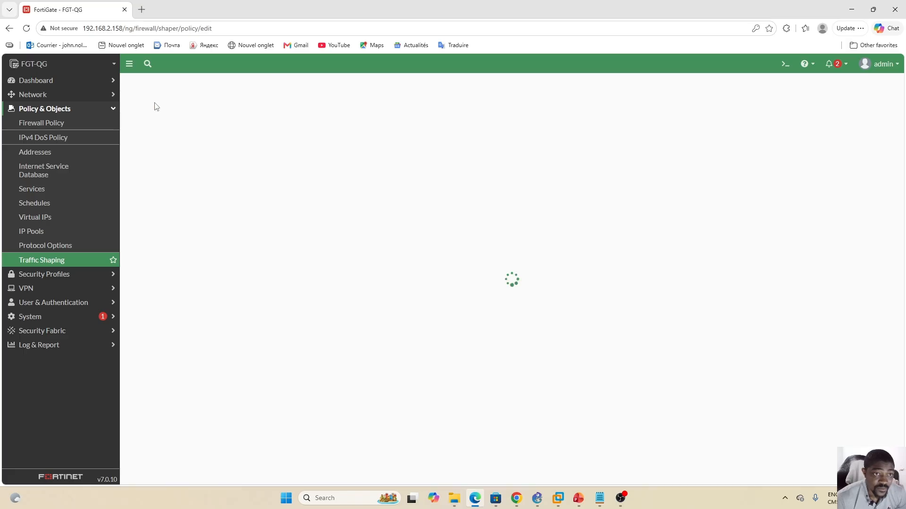
pyautogui.click(201, 105)
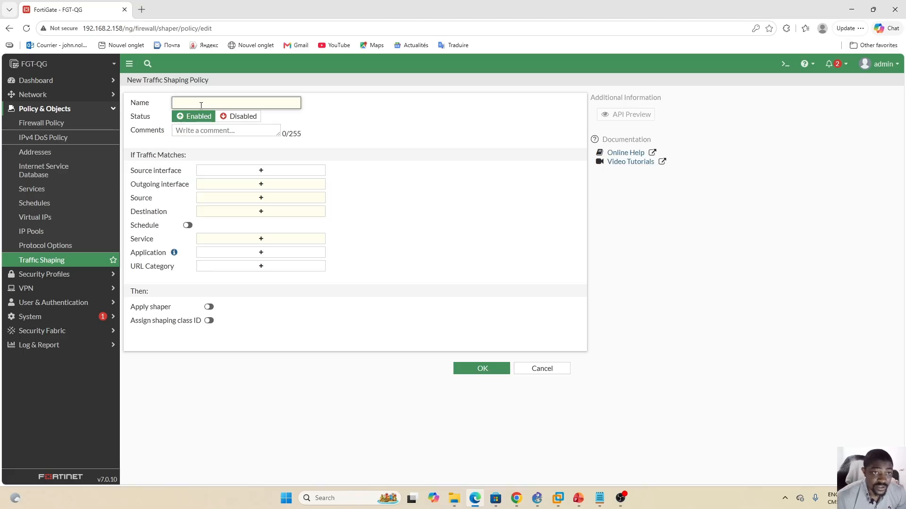
pyautogui.press('capslock')
pyautogui.write('E')
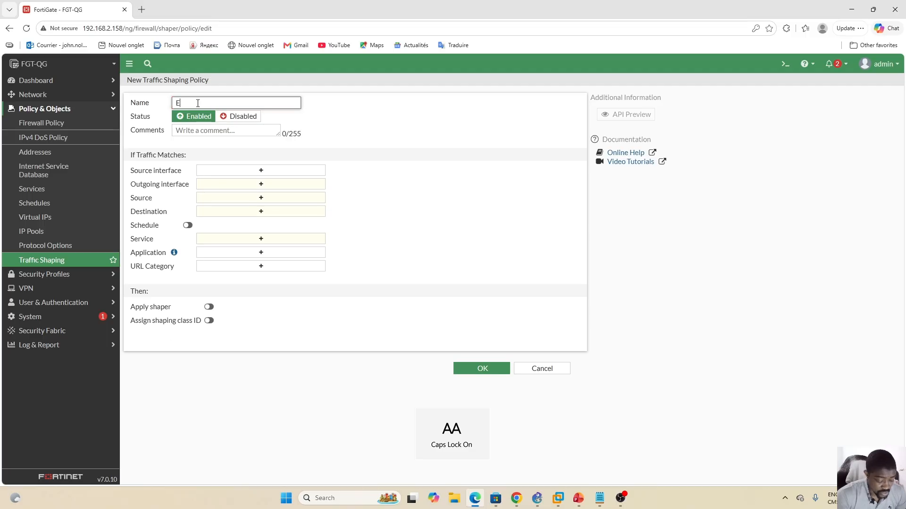
pyautogui.press('capslock')
pyautogui.write('mployee')
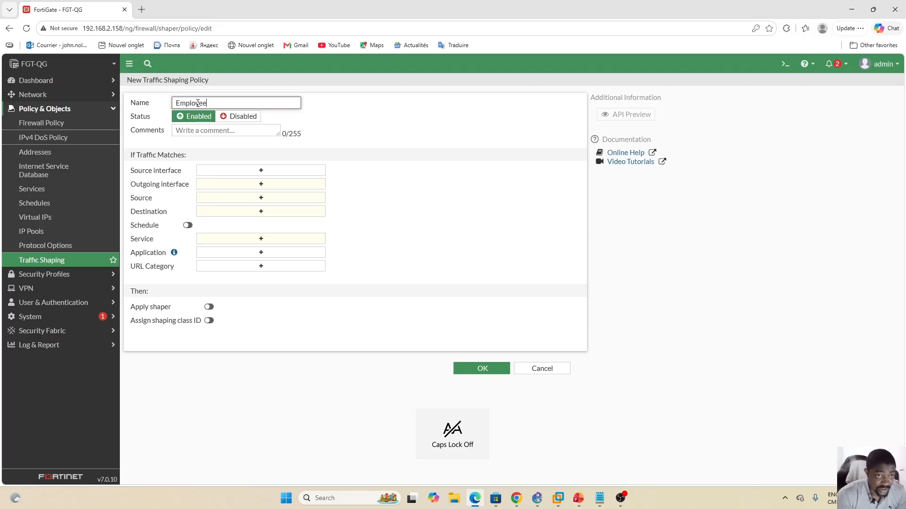
pyautogui.write('s_')
pyautogui.press('capslock')
pyautogui.write('_T')
pyautogui.press('capslock')
pyautogui.write('o_')
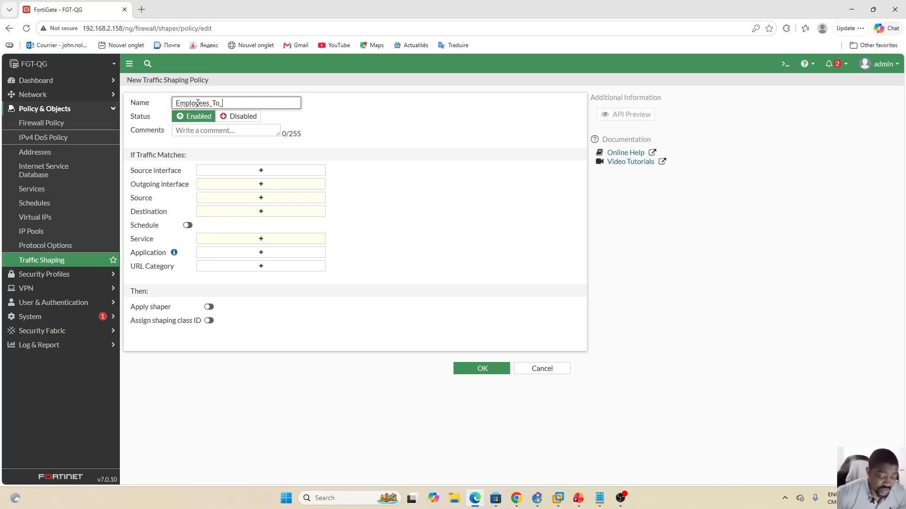
pyautogui.press('capslock')
pyautogui.press('capslock')
pyautogui.write('nternet')
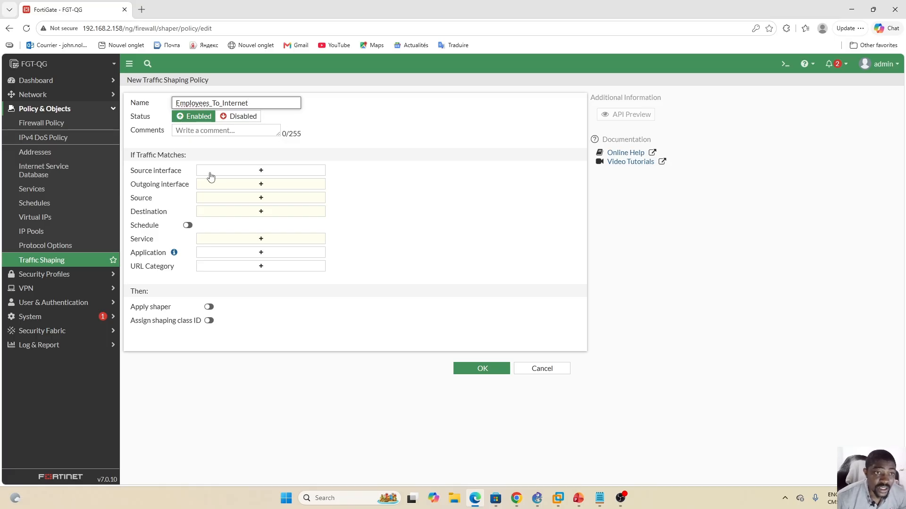
# Set the policy's source interface to EMPLOYEES and its outgoing interface to WAN (port1)
pyautogui.click(236, 174)
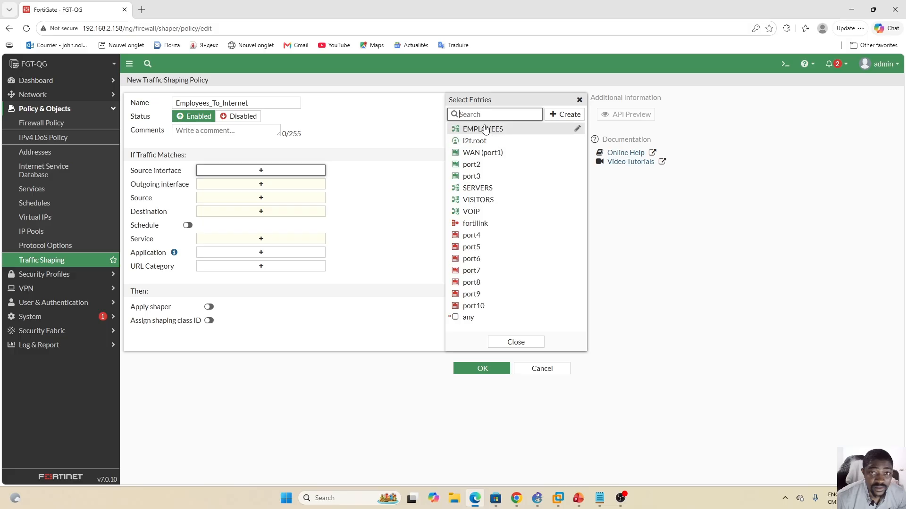
pyautogui.click(485, 129)
pyautogui.click(256, 196)
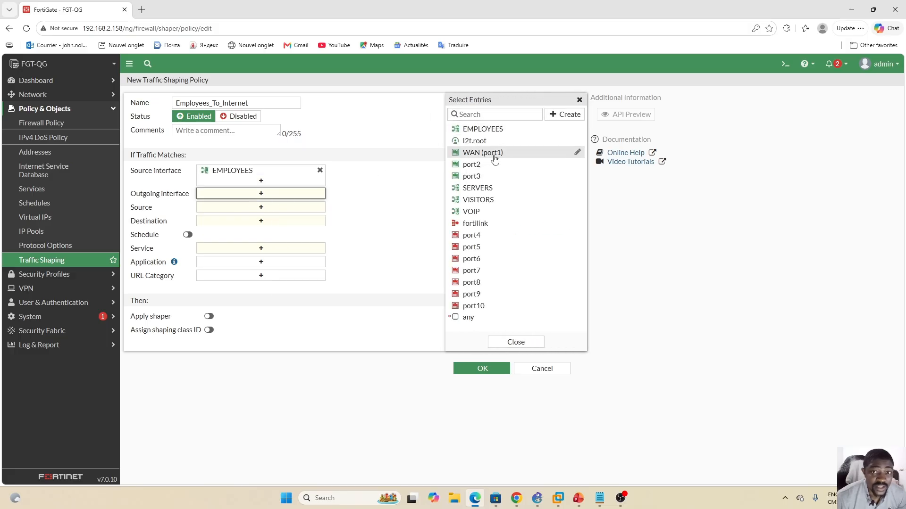
pyautogui.click(523, 153)
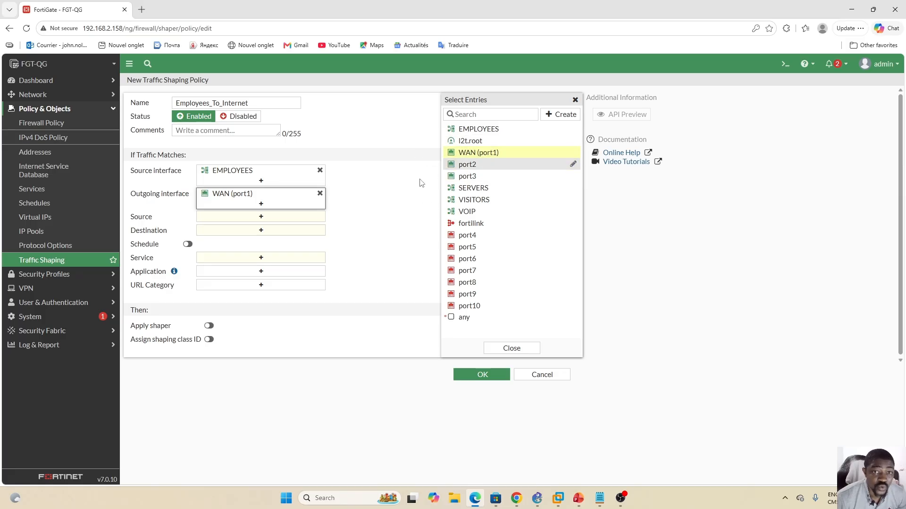
pyautogui.click(391, 192)
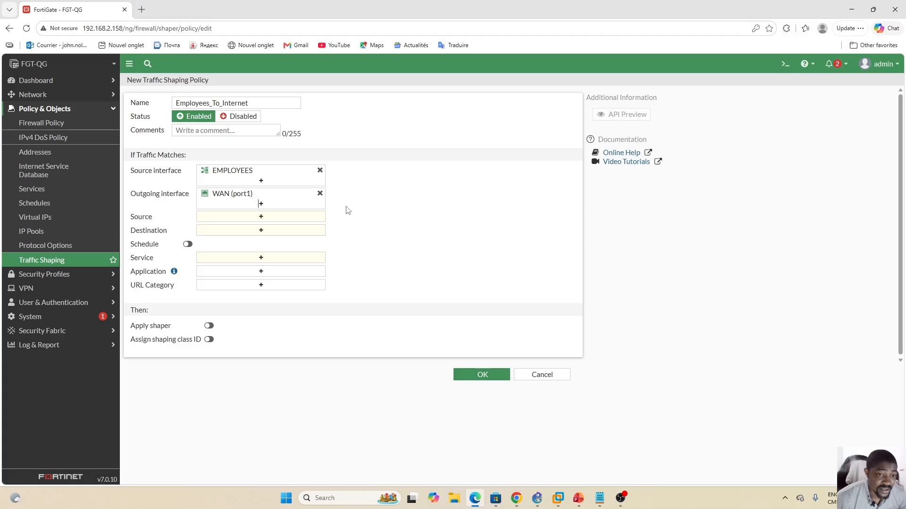
# Set the Employees_To_Internet policy's source to EMPLOYEES address and its destination to all
pyautogui.click(261, 216)
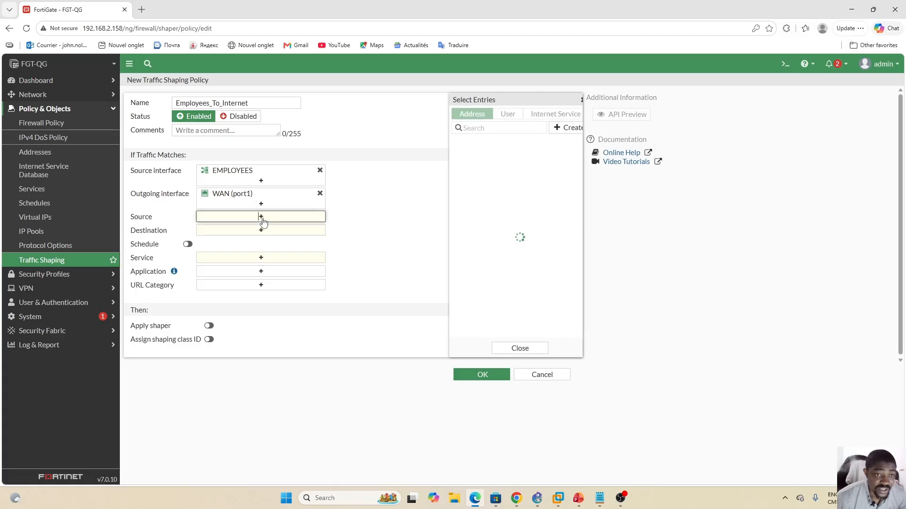
pyautogui.click(524, 166)
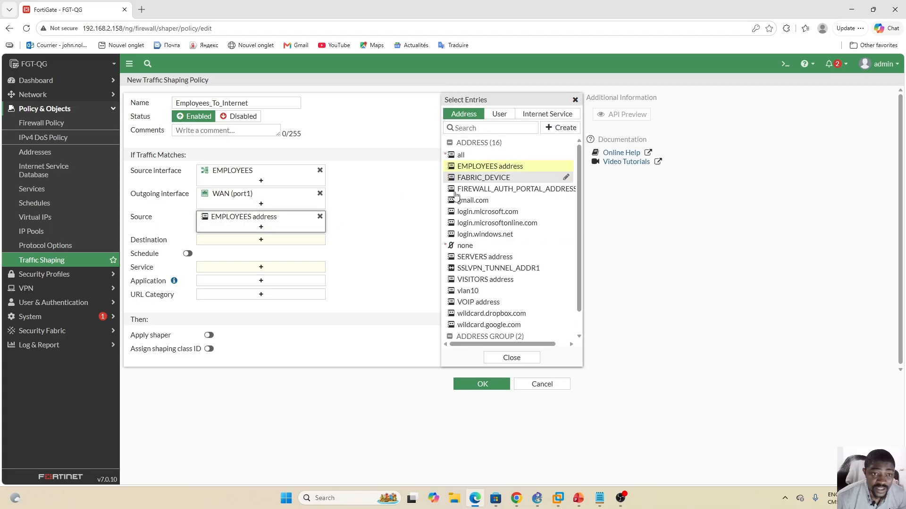
pyautogui.click(246, 228)
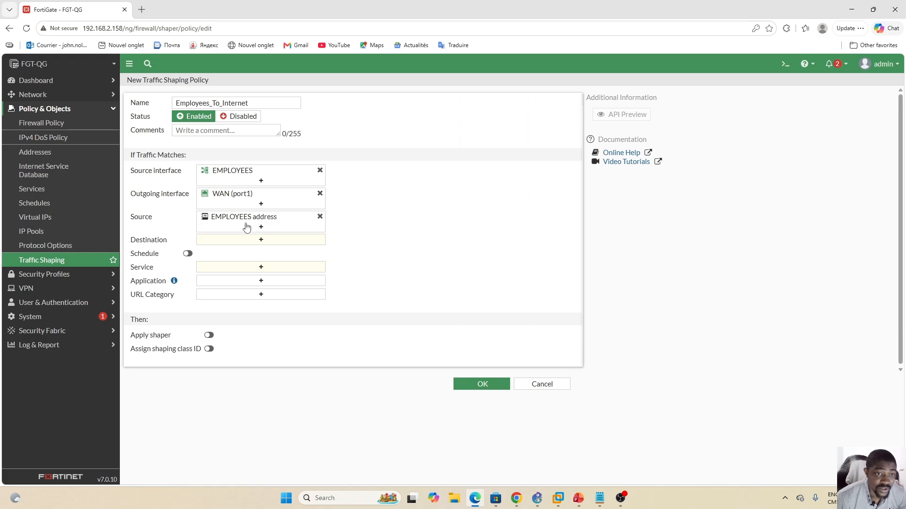
pyautogui.click(267, 242)
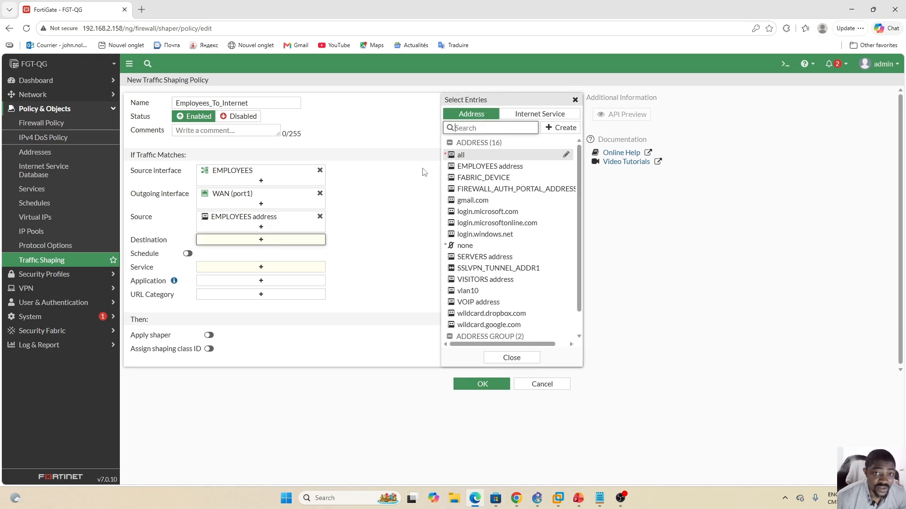
pyautogui.click(472, 156)
pyautogui.click(383, 220)
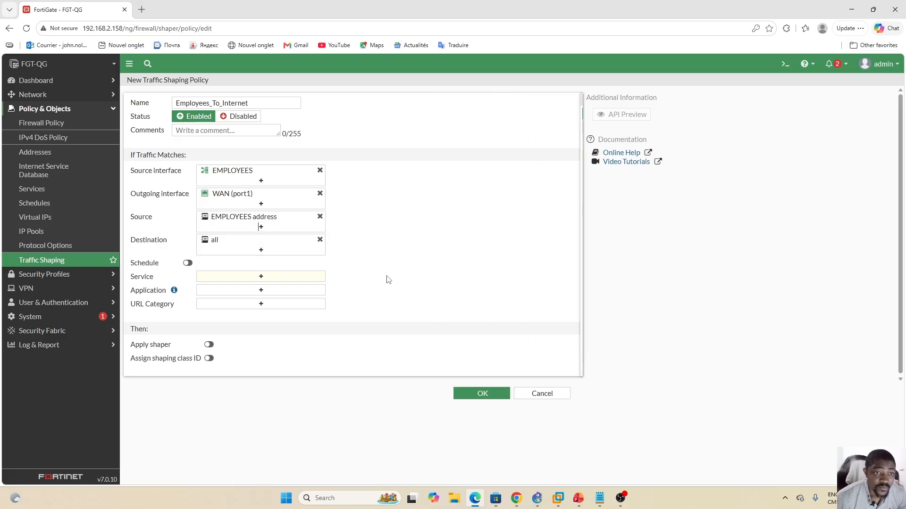
# Match the ALL service in the Employees_To_Internet traffic shaping policy
pyautogui.click(263, 278)
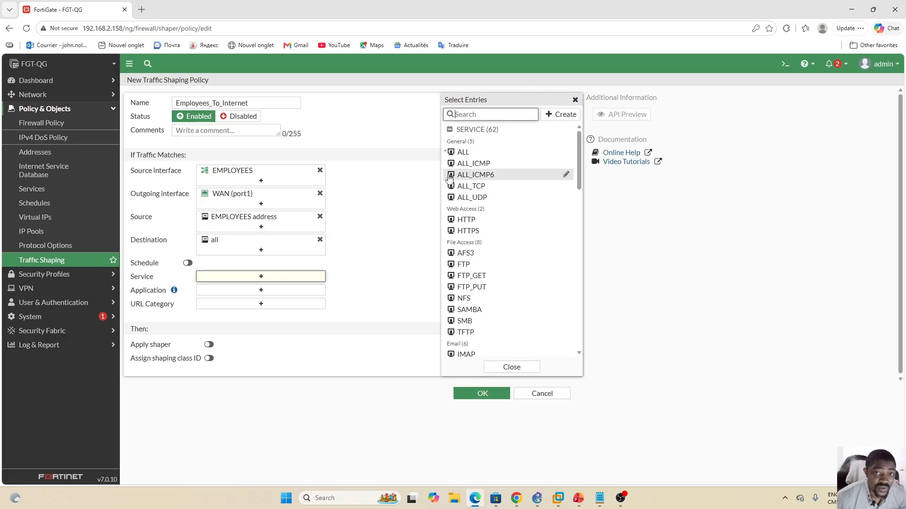
pyautogui.click(463, 152)
pyautogui.click(360, 273)
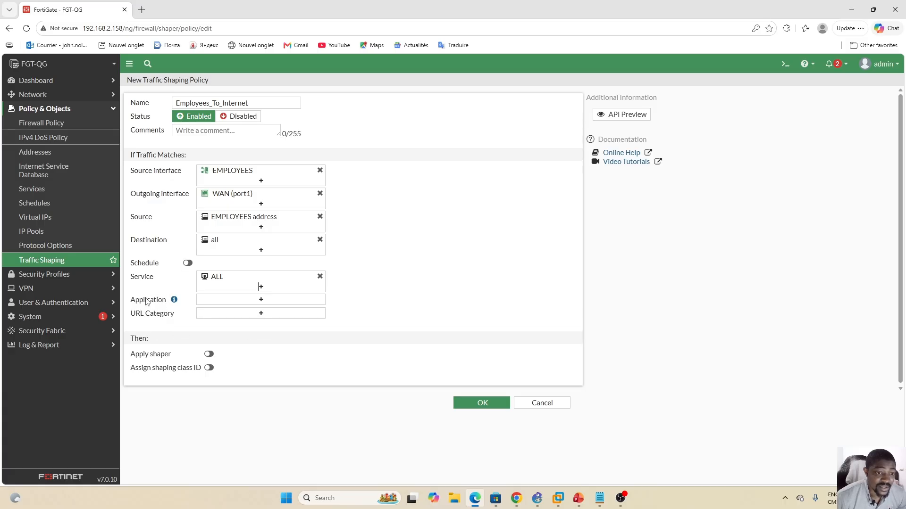
pyautogui.click(261, 299)
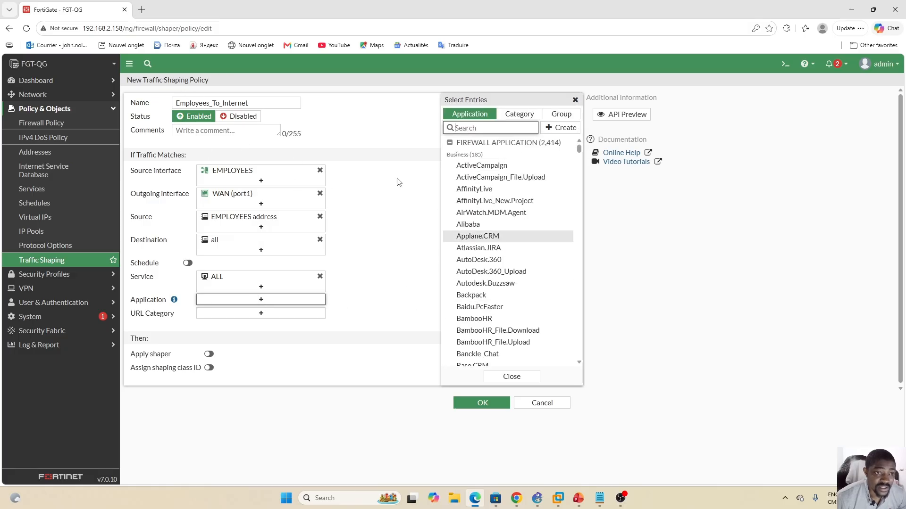
pyautogui.click(398, 234)
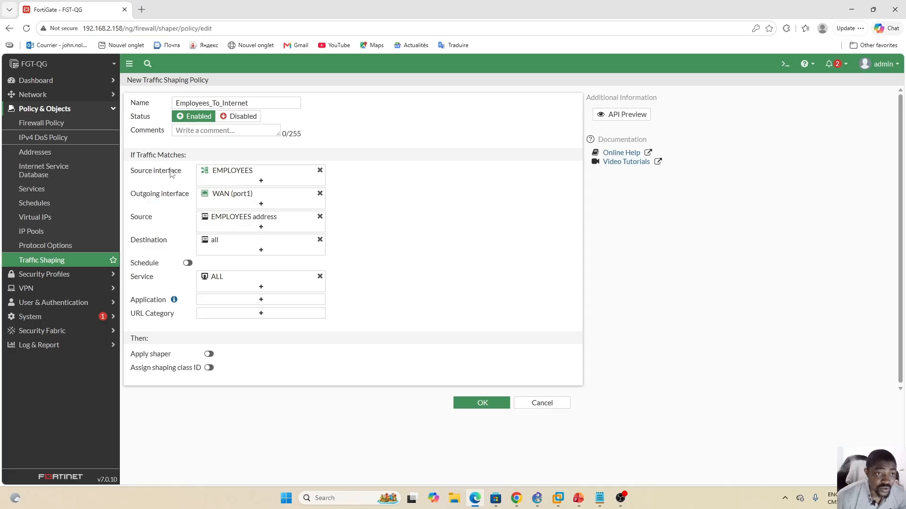
pyautogui.moveTo(130, 156); pyautogui.dragTo(185, 156)
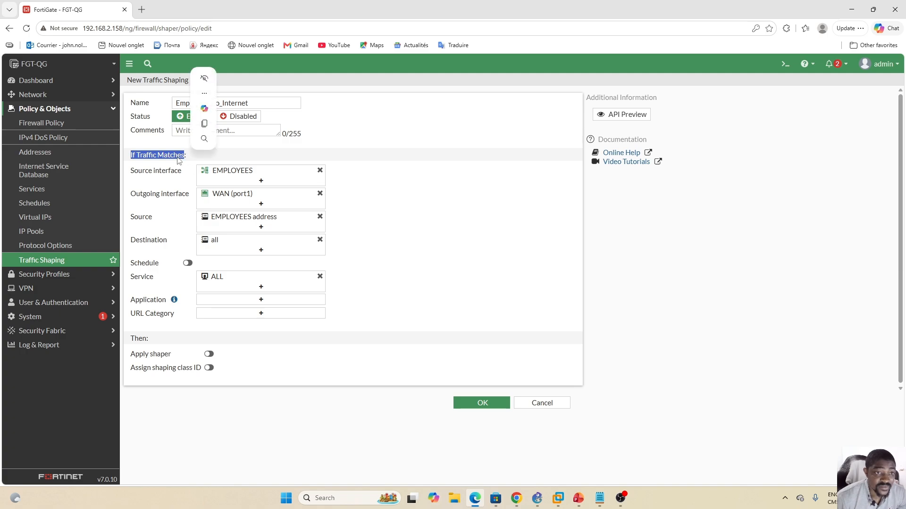
pyautogui.click(378, 209)
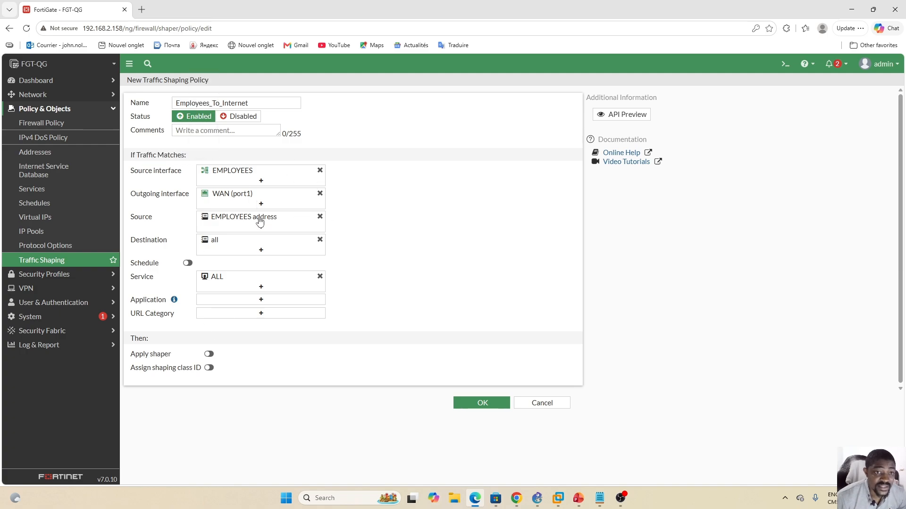
pyautogui.moveTo(130, 339); pyautogui.dragTo(148, 339)
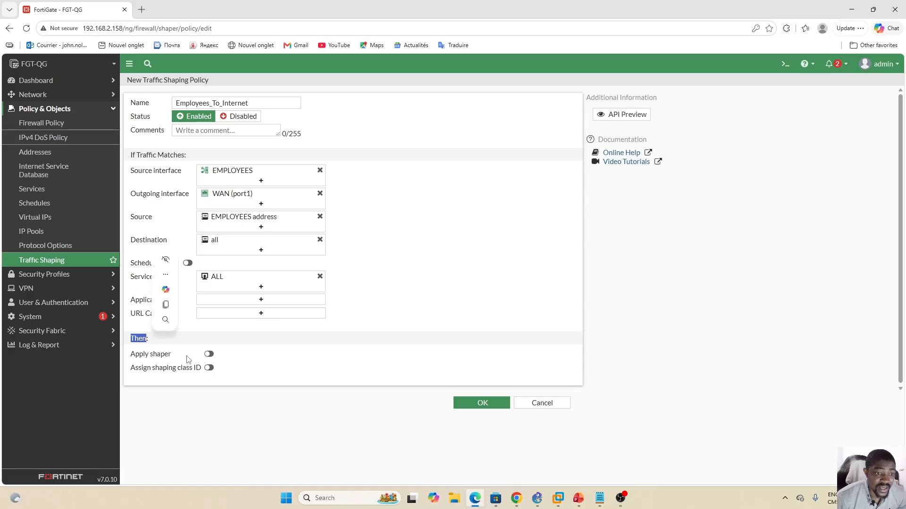
pyautogui.click(287, 369)
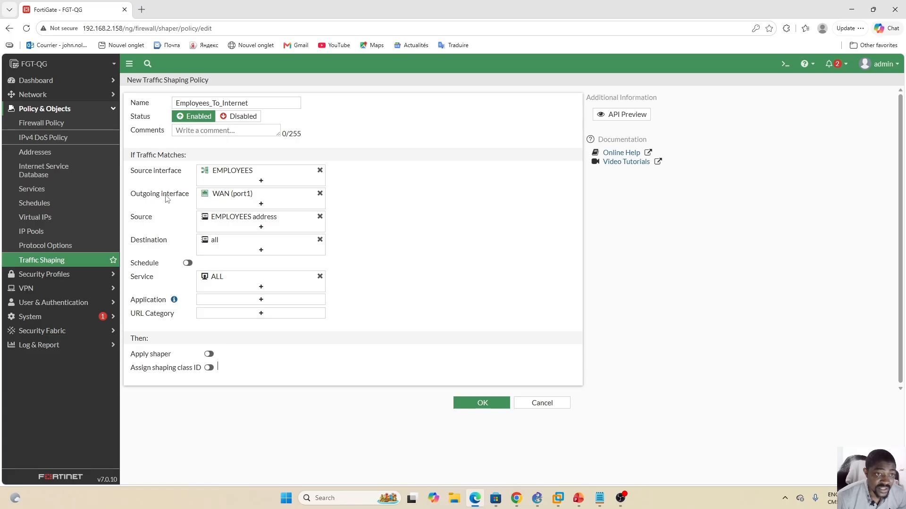
# Enable shaper application on the Employees_To_Internet policy and choose QoS_Employees as its shared shaper
pyautogui.click(209, 354)
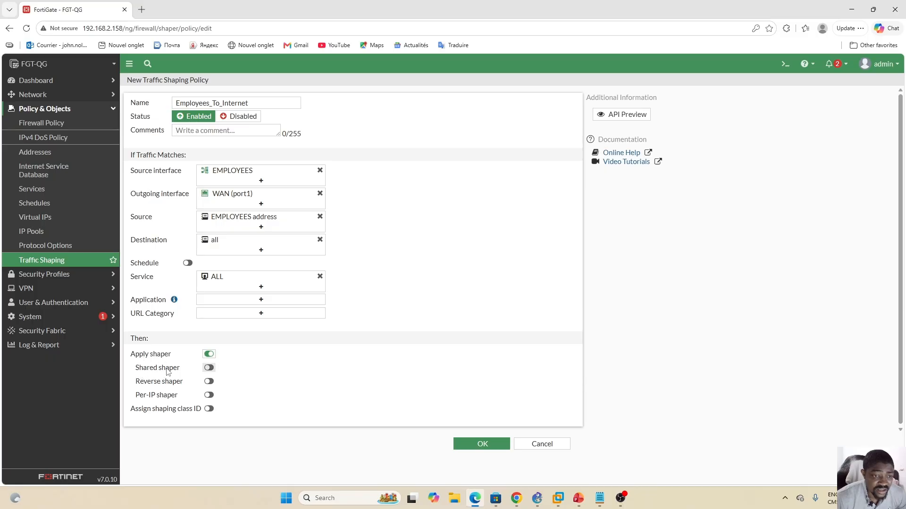
pyautogui.click(208, 368)
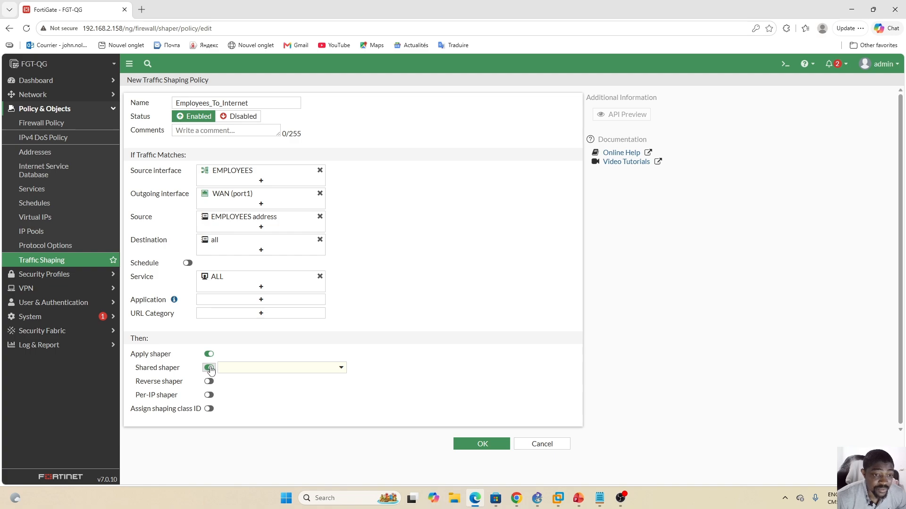
pyautogui.click(341, 371)
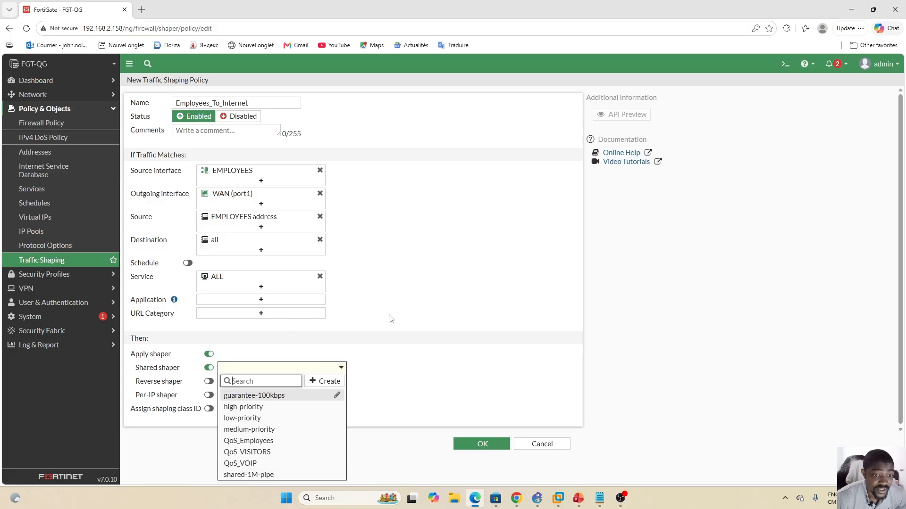
pyautogui.click(260, 442)
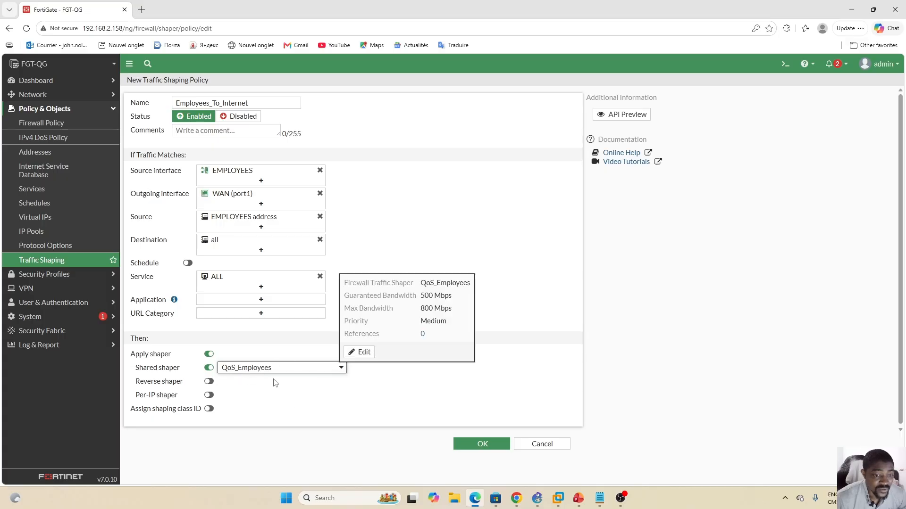
pyautogui.moveTo(250, 373)
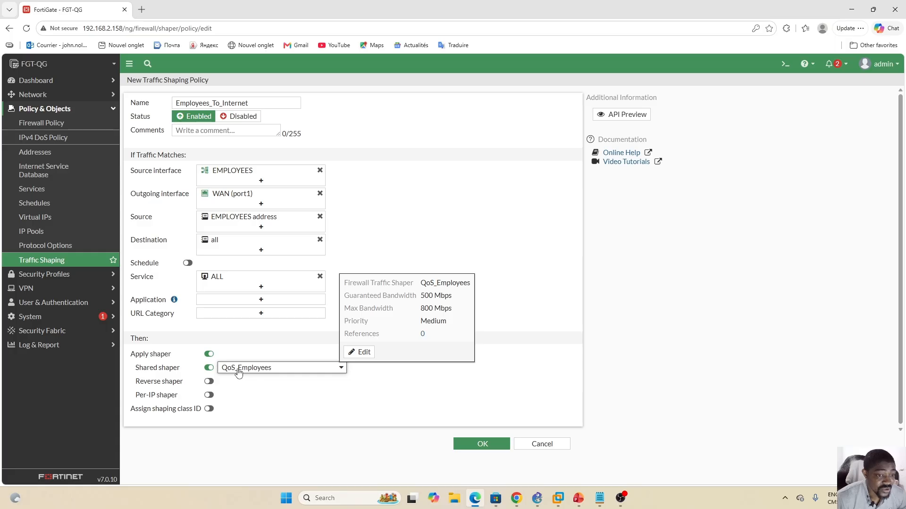
# Set the reverse shaper to QoS_Employees, leave the per-IP shaper disabled, and save the Employees_To_Internet policy
pyautogui.click(208, 381)
pyautogui.click(298, 382)
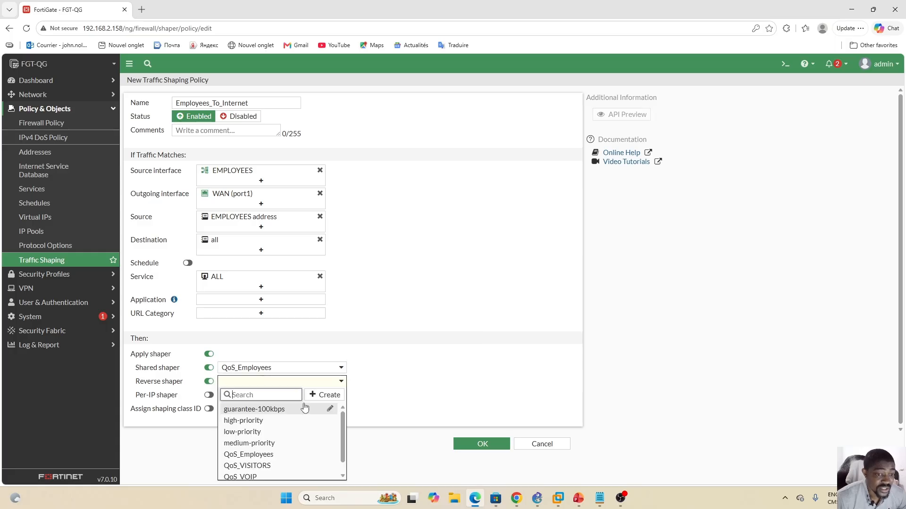
pyautogui.click(265, 455)
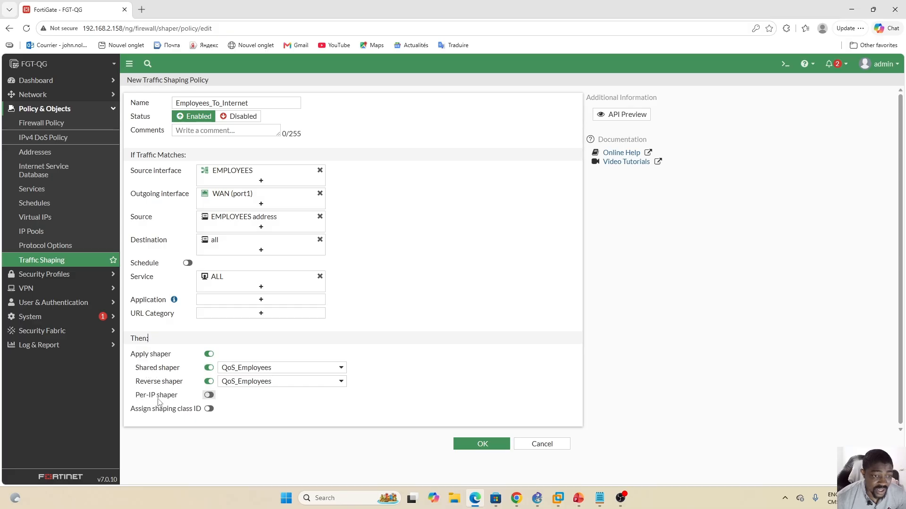
pyautogui.click(209, 395)
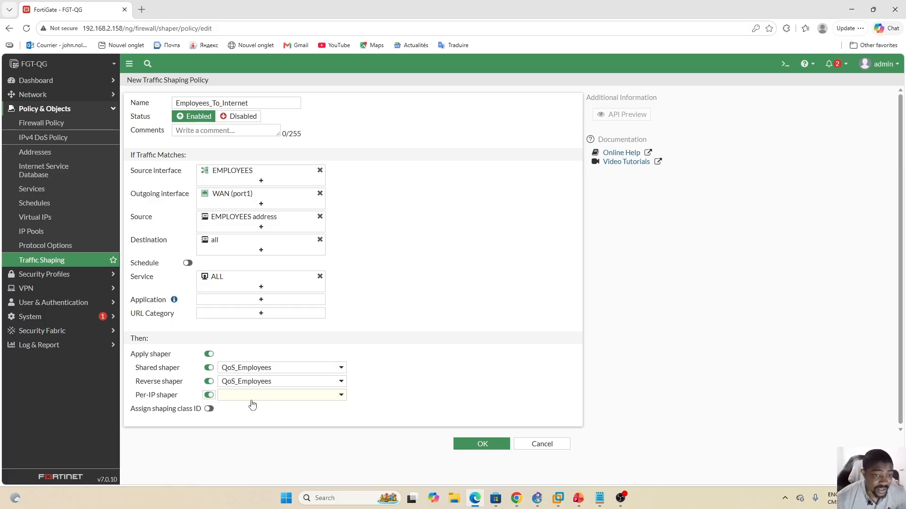
pyautogui.click(209, 395)
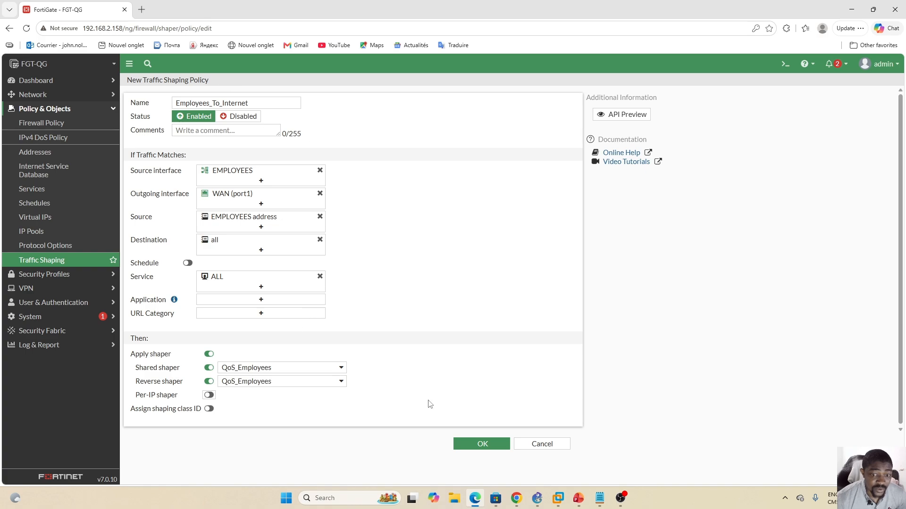
pyautogui.click(476, 445)
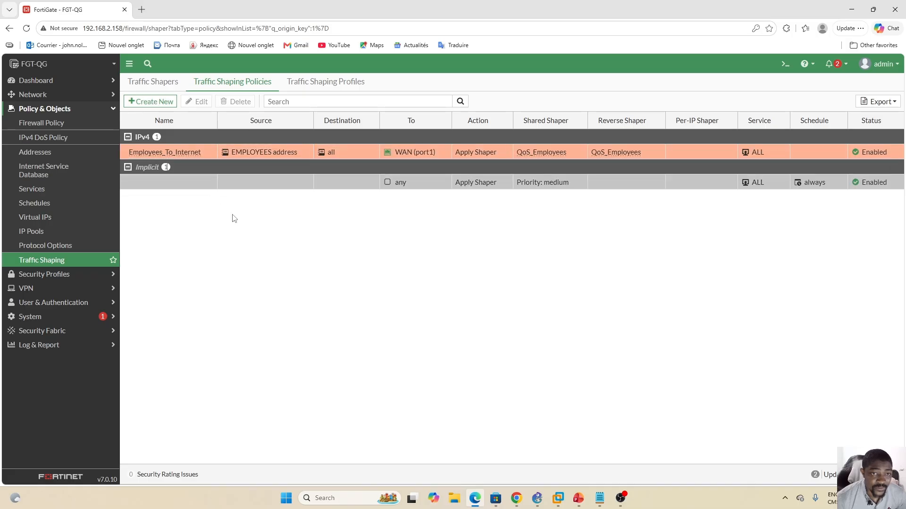
# Start a new traffic shaping policy and name it Servers_To_Internet
pyautogui.click(151, 102)
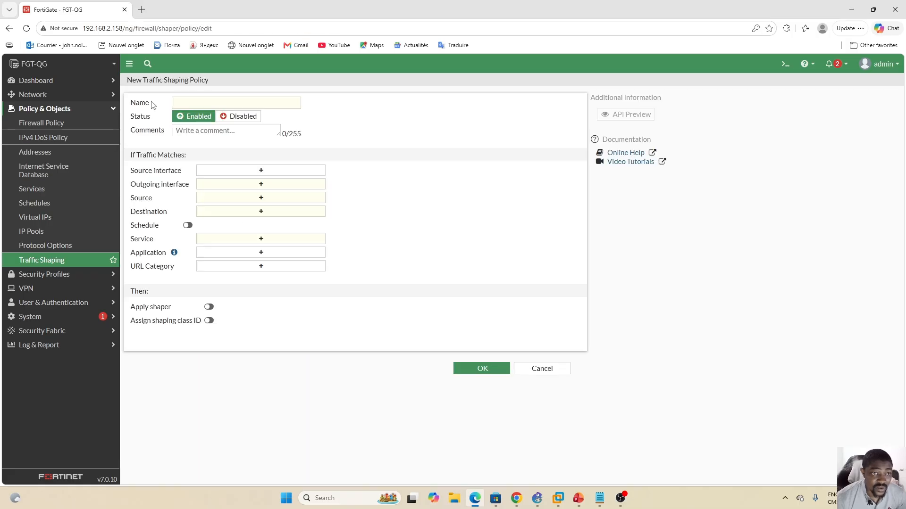
pyautogui.click(219, 103)
pyautogui.press('capslock')
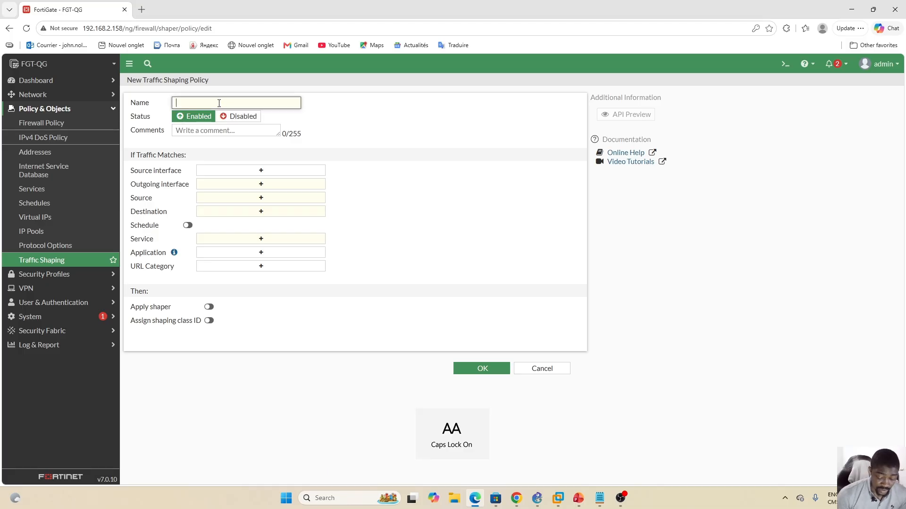
pyautogui.write('S')
pyautogui.press('capslock')
pyautogui.write('ervers')
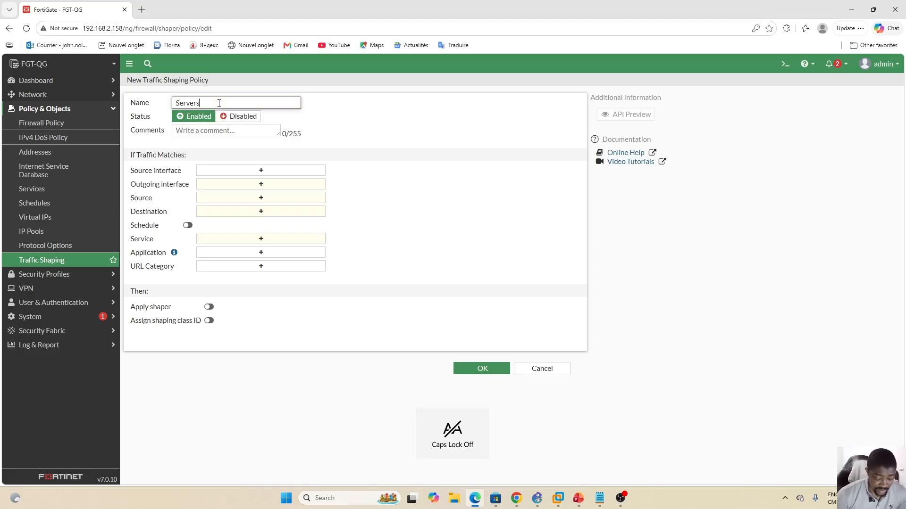
pyautogui.write('_')
pyautogui.press('capslock')
pyautogui.write('T')
pyautogui.press('capslock')
pyautogui.write('o_')
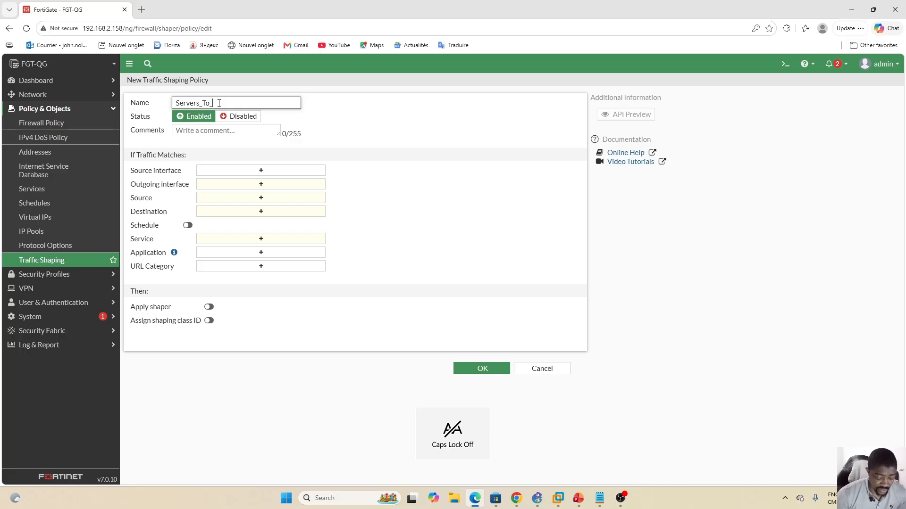
pyautogui.press('capslock')
pyautogui.write('I')
pyautogui.press('capslock')
pyautogui.write('nternet')
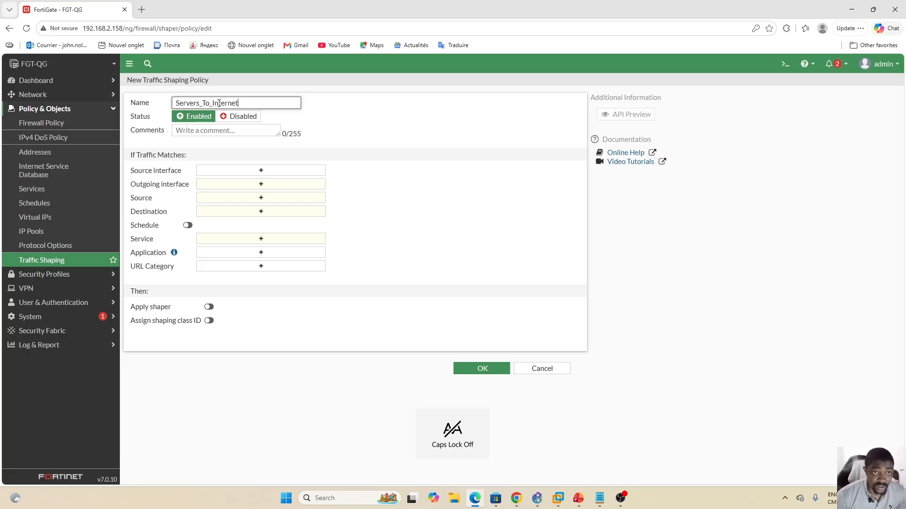
# Set the Servers_To_Internet policy's source interface to SERVERS and its outgoing interface to WAN (port1)
pyautogui.click(257, 176)
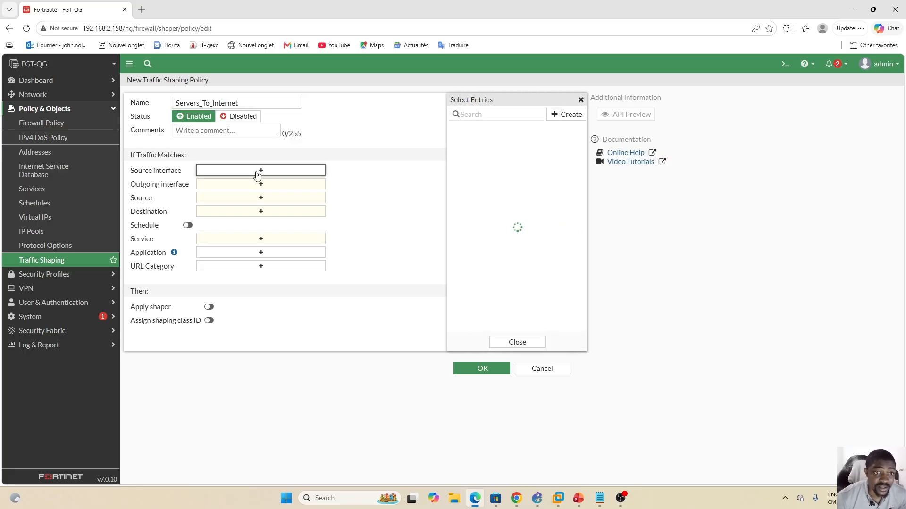
pyautogui.click(485, 188)
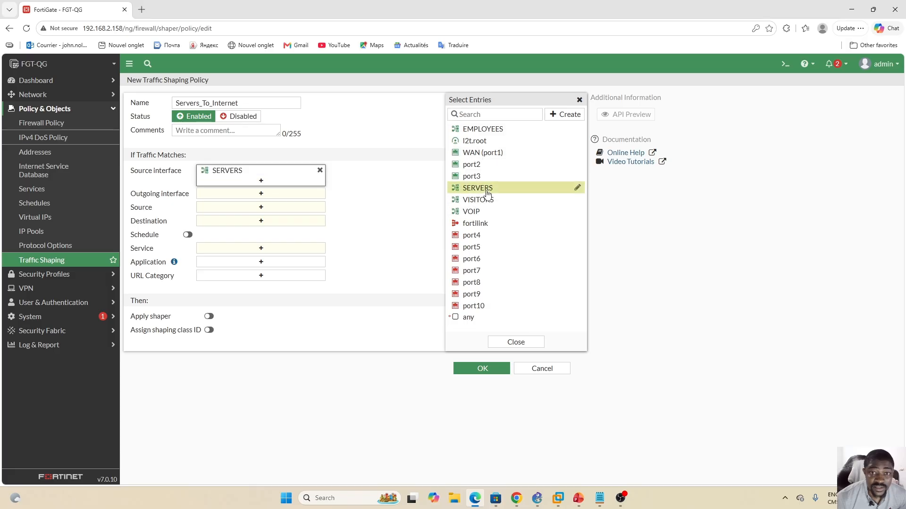
pyautogui.click(283, 195)
pyautogui.click(477, 153)
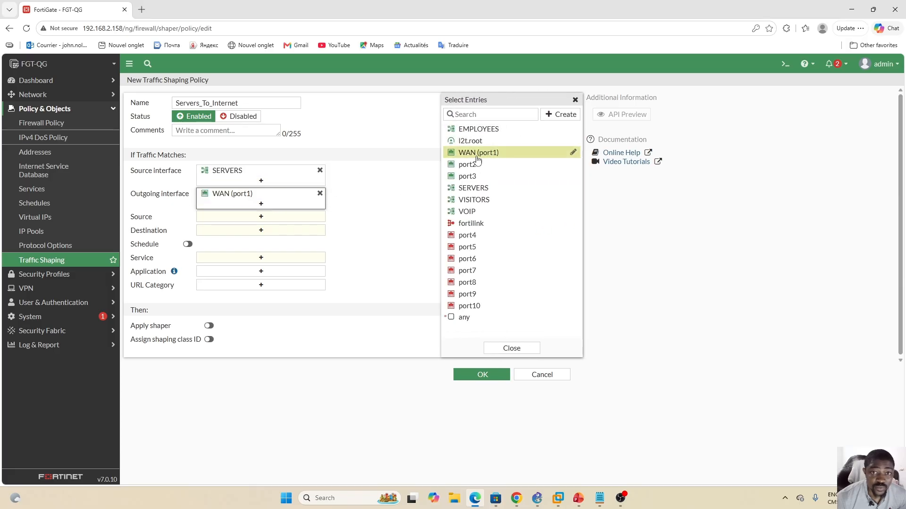
# Set the Servers_To_Internet policy's source to SERVERS address and its destination to all
pyautogui.click(261, 219)
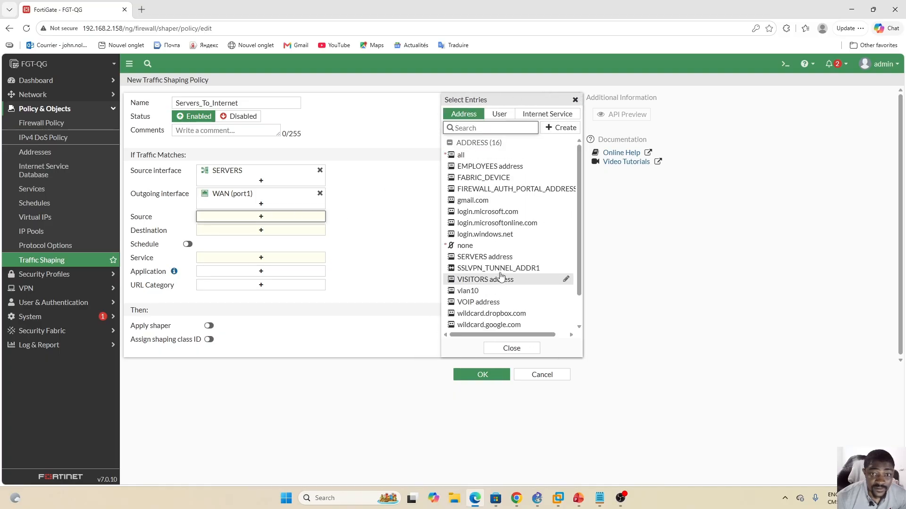
pyautogui.click(486, 257)
pyautogui.click(261, 240)
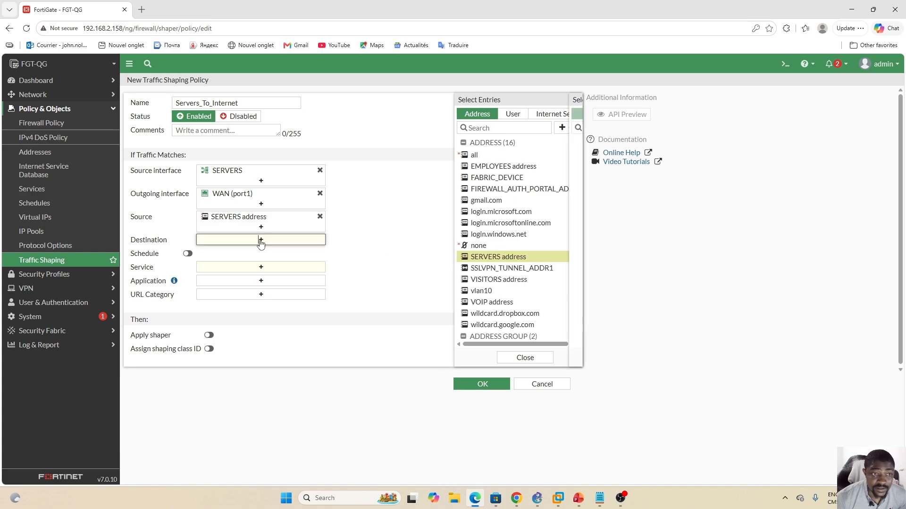
pyautogui.click(461, 155)
# Match the ALL service in the Servers_To_Internet traffic shaping policy
pyautogui.click(260, 277)
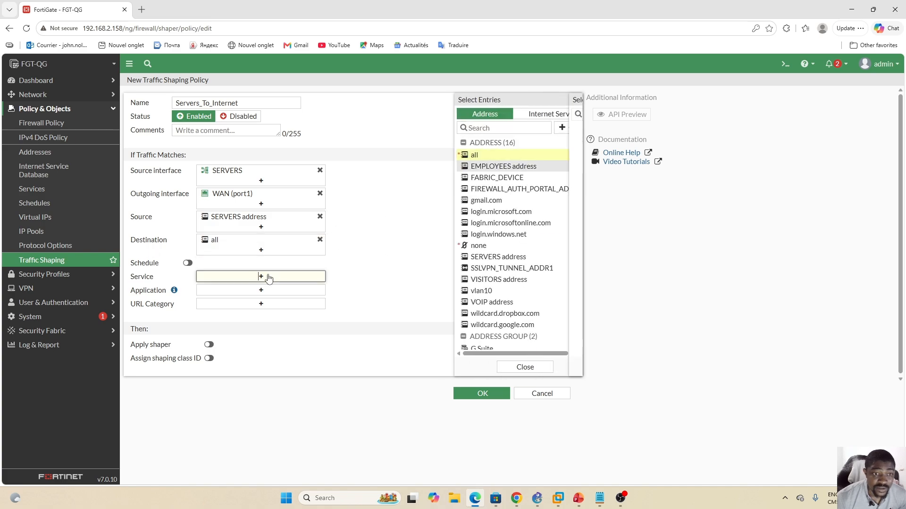
pyautogui.click(474, 152)
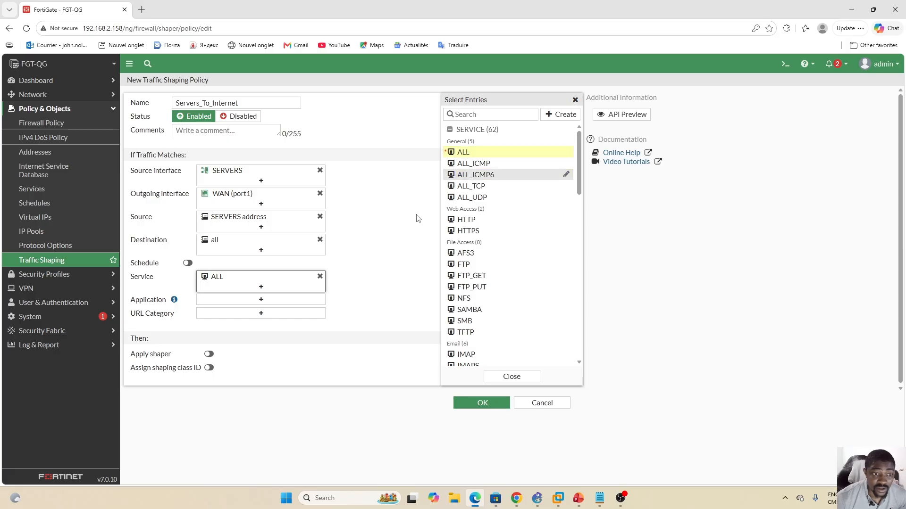
pyautogui.click(376, 295)
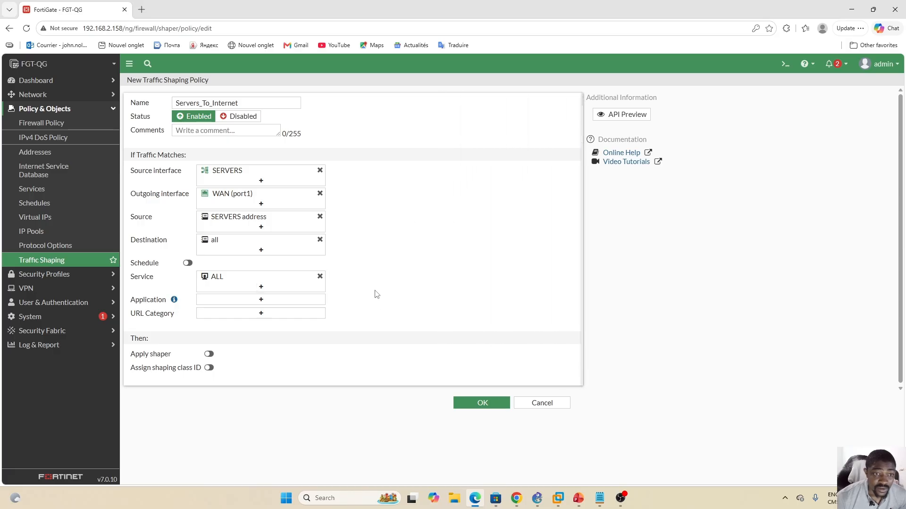
# Enable shaper application on the Servers_To_Internet policy and choose QoS_Servers as its per-IP shaper
pyautogui.click(209, 355)
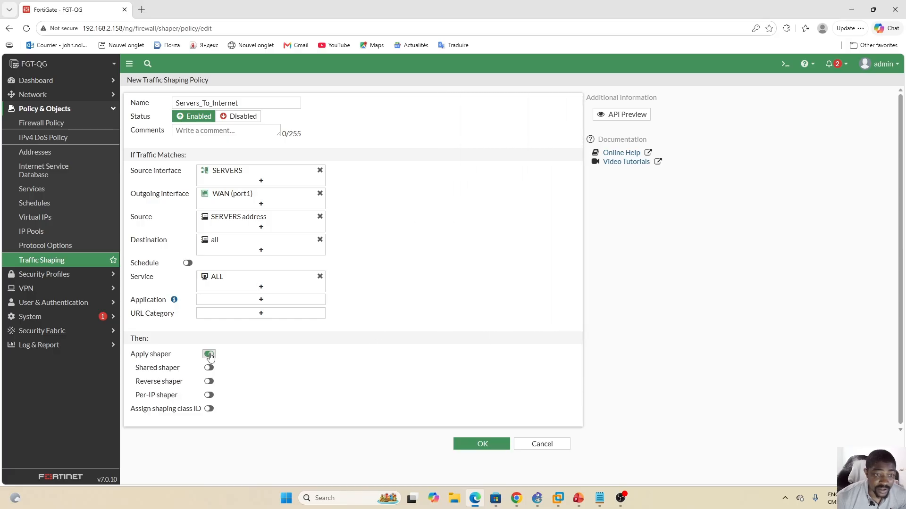
pyautogui.click(210, 355)
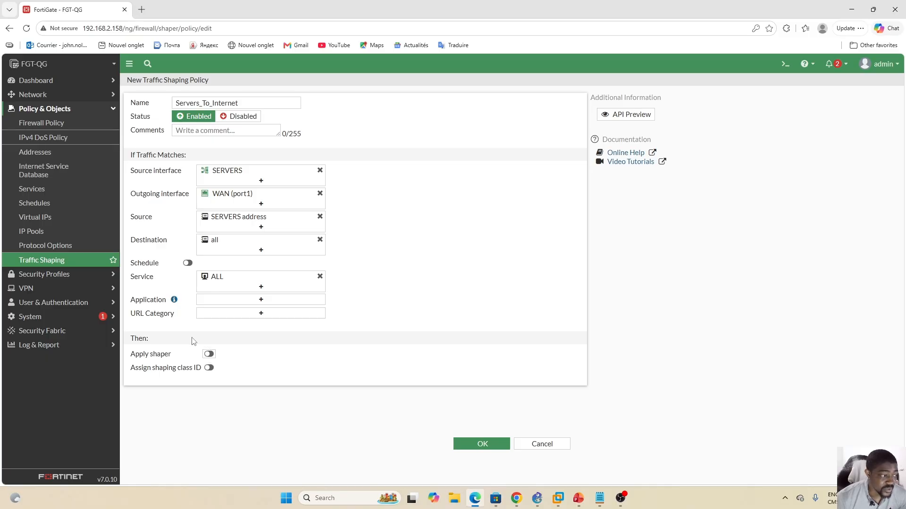
pyautogui.click(209, 354)
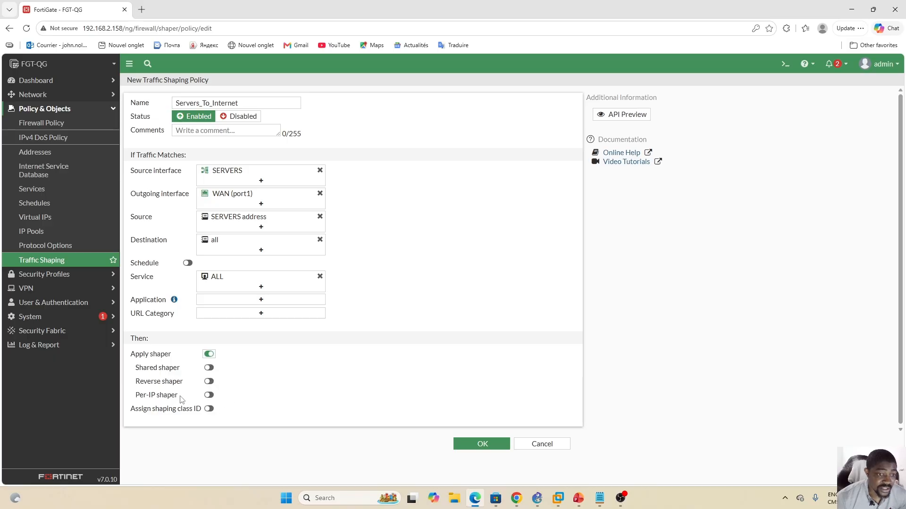
pyautogui.click(210, 396)
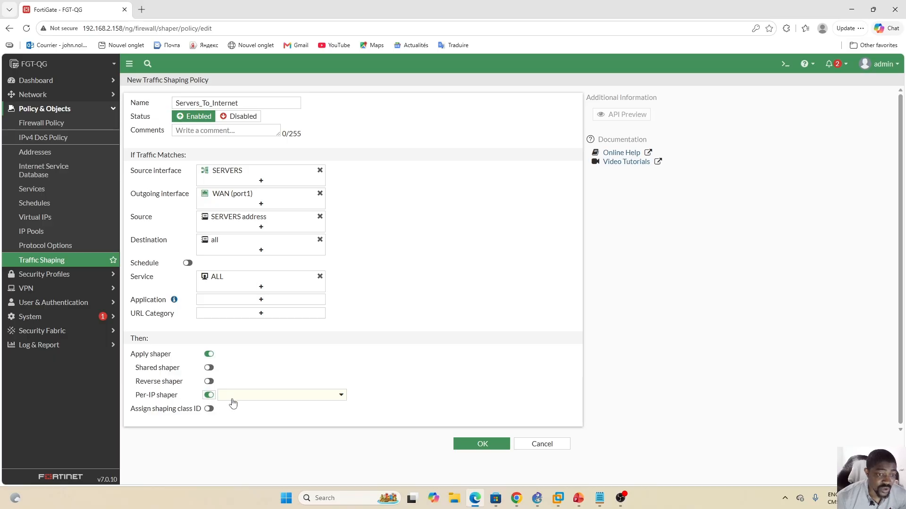
pyautogui.click(330, 397)
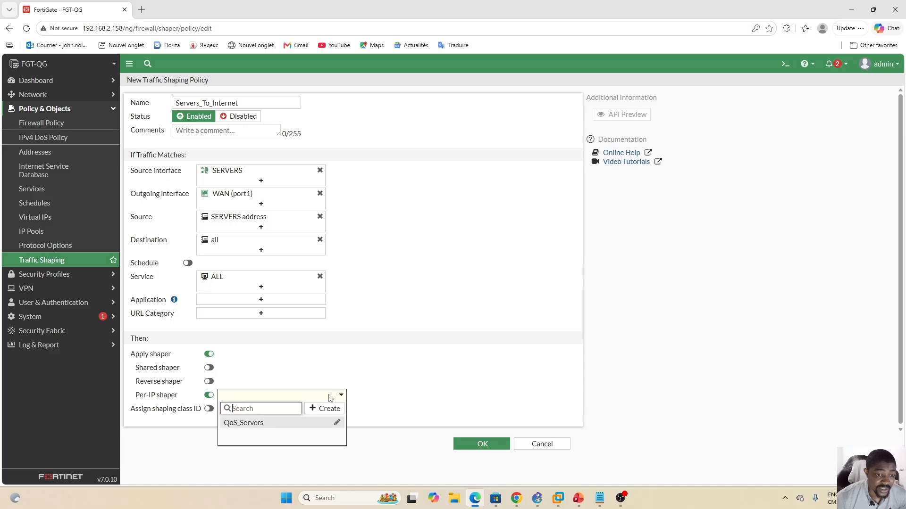
pyautogui.click(247, 424)
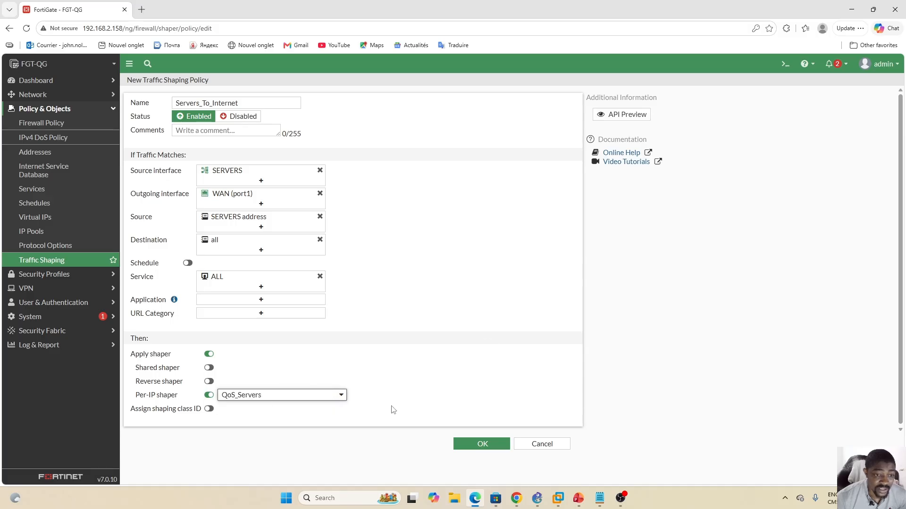
# Save the Servers_To_Internet policy and create another traffic shaping policy named VOIP_To_Internet
pyautogui.click(483, 442)
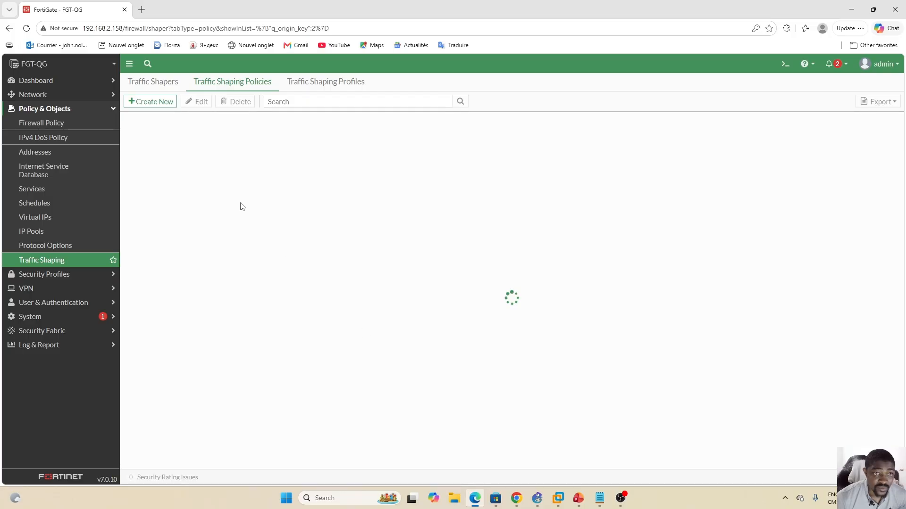
pyautogui.click(144, 103)
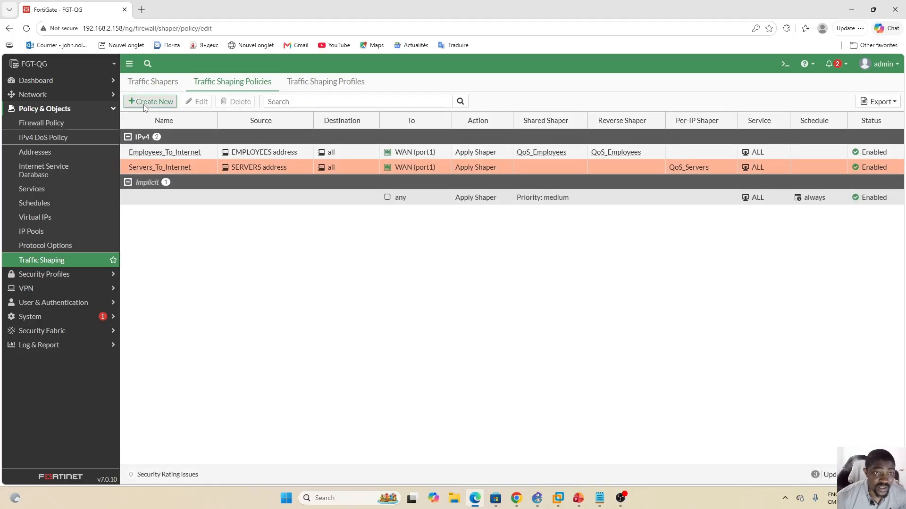
pyautogui.click(215, 105)
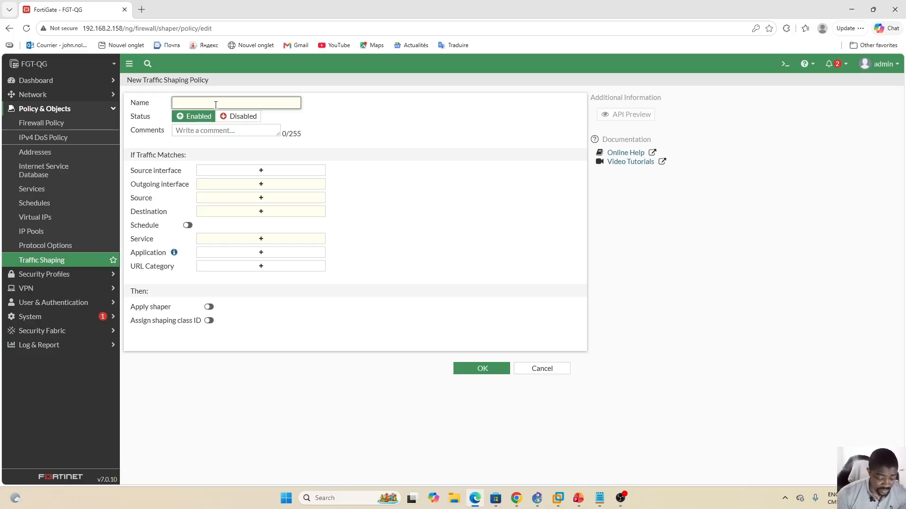
pyautogui.press('capslock')
pyautogui.write('VOIP')
pyautogui.press('capslock')
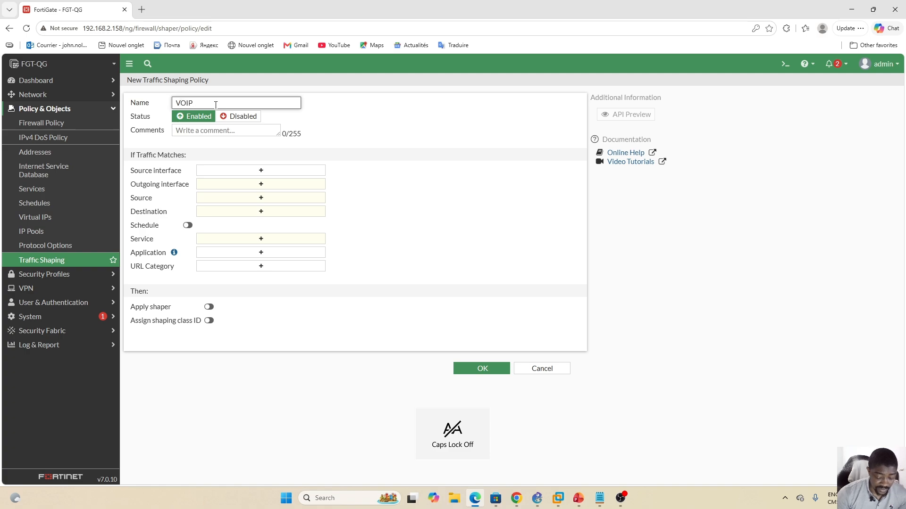
pyautogui.press('capslock')
pyautogui.write('_T')
pyautogui.press('capslock')
pyautogui.write('o')
pyautogui.press('capslock')
pyautogui.write('_')
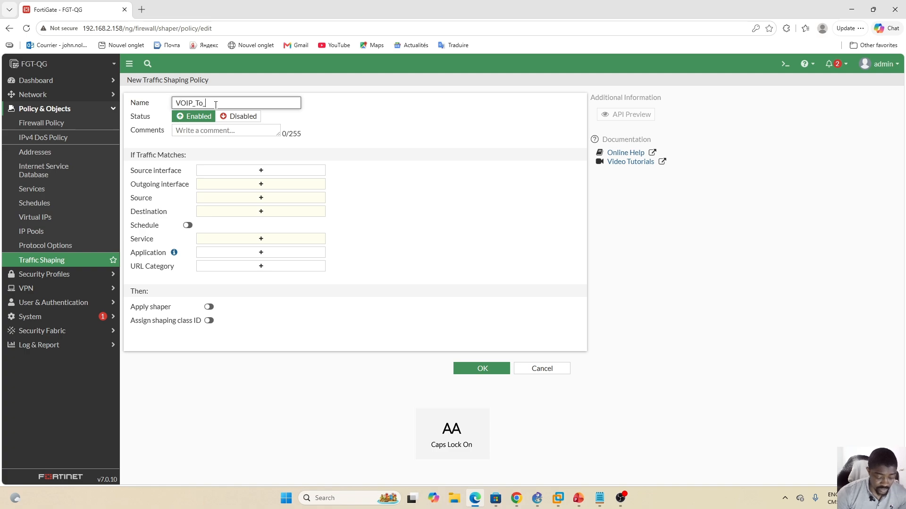
pyautogui.write('I')
pyautogui.press('capslock')
pyautogui.write('ntre')
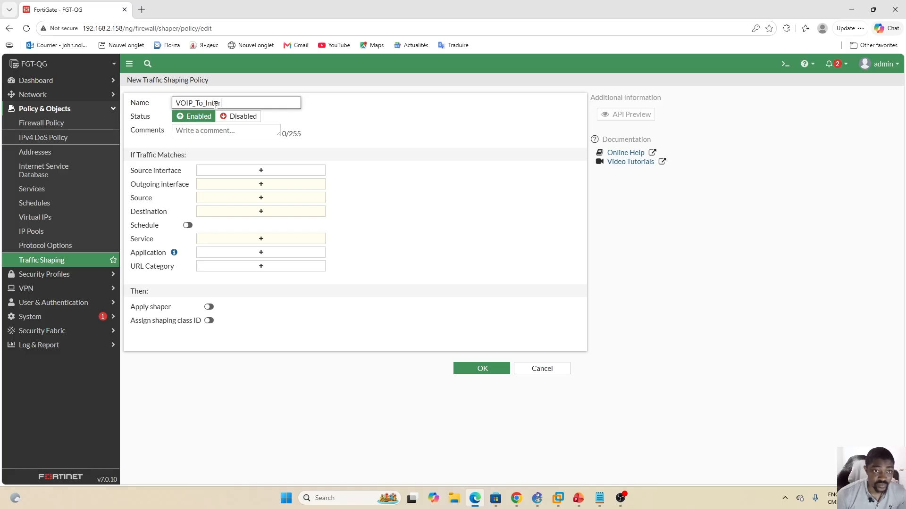
pyautogui.write('net')
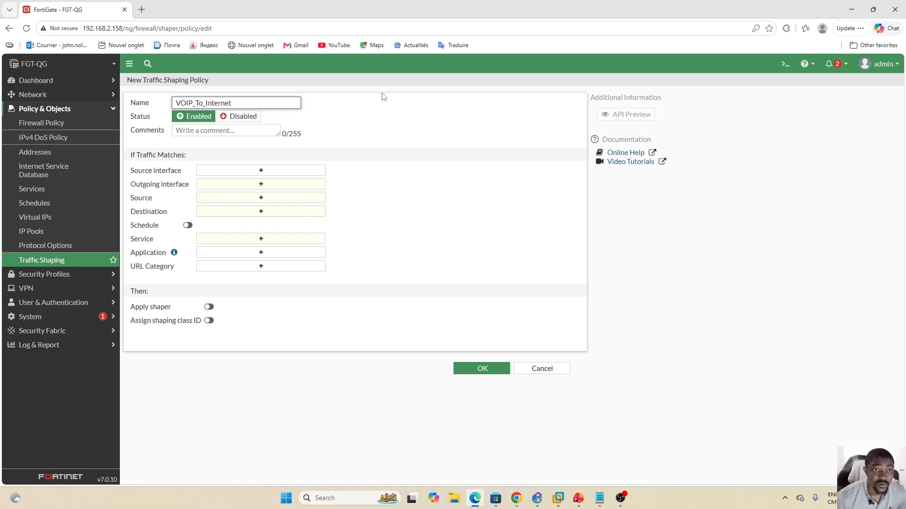
# Set the VOIP_To_Internet policy's source interface to VOIP and its outgoing interface to WAN (port1)
pyautogui.click(261, 172)
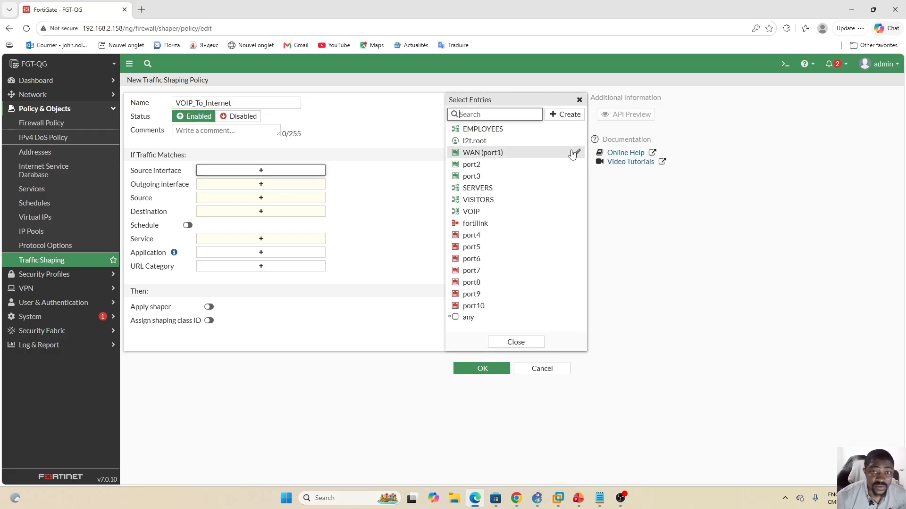
pyautogui.click(472, 212)
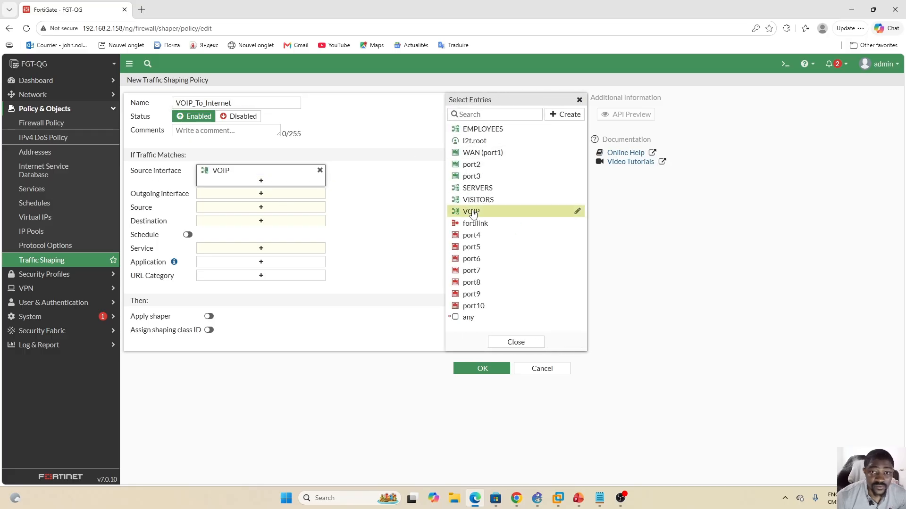
pyautogui.click(271, 194)
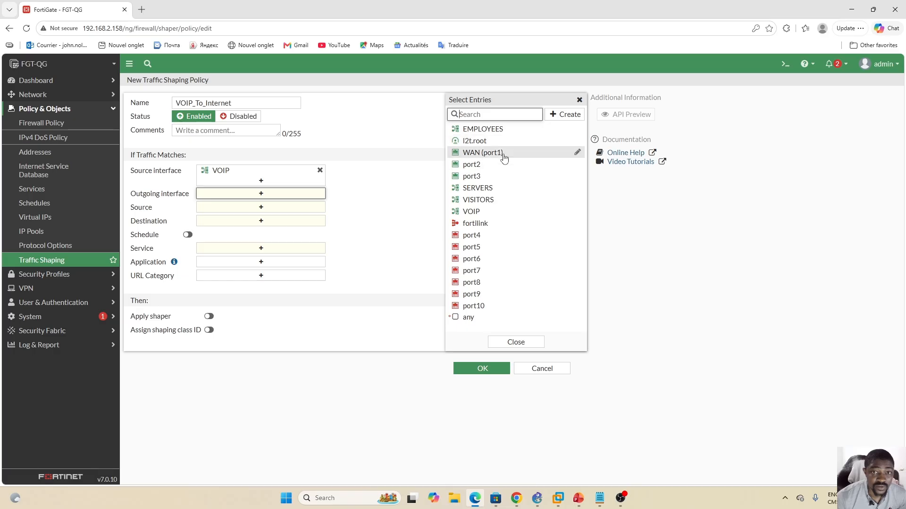
pyautogui.click(501, 152)
# Set the VOIP_To_Internet policy's source to VOIP address and its destination to all
pyautogui.click(261, 216)
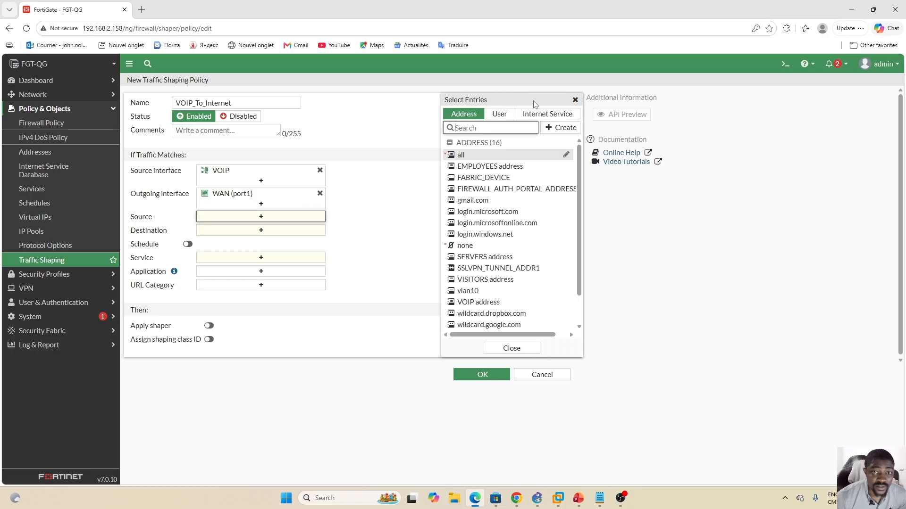
pyautogui.click(480, 302)
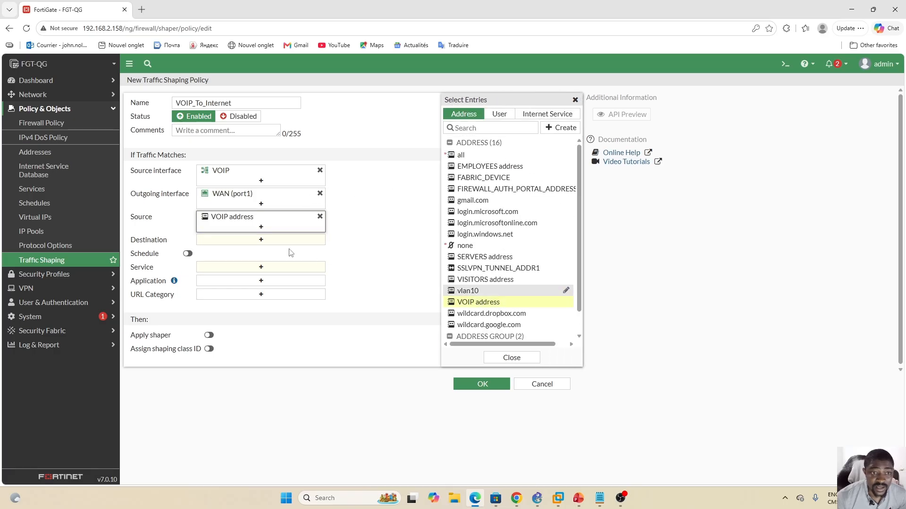
pyautogui.click(249, 246)
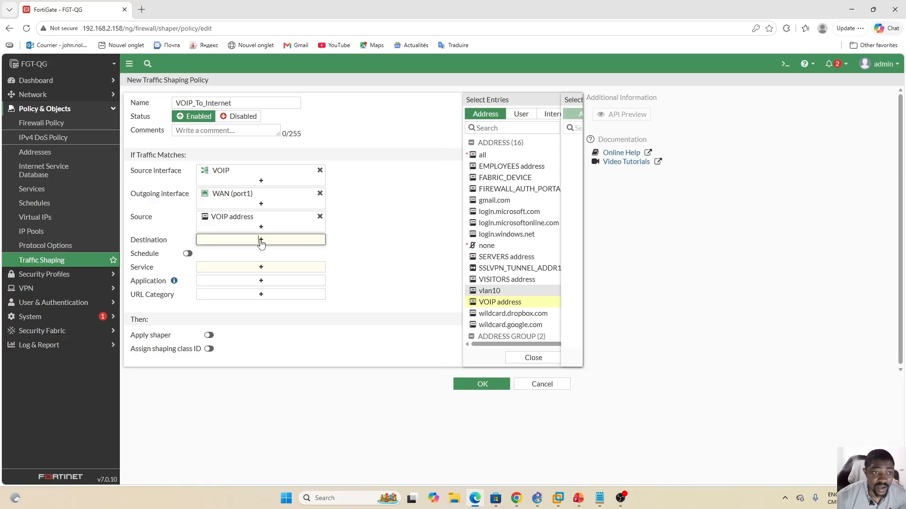
pyautogui.click(475, 157)
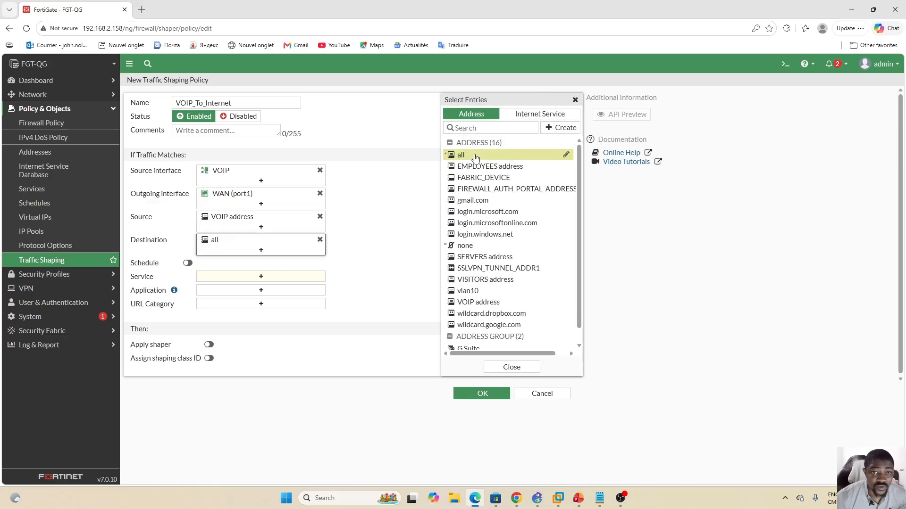
pyautogui.click(404, 228)
# Match the ALL service in the VOIP_To_Internet traffic shaping policy
pyautogui.click(272, 279)
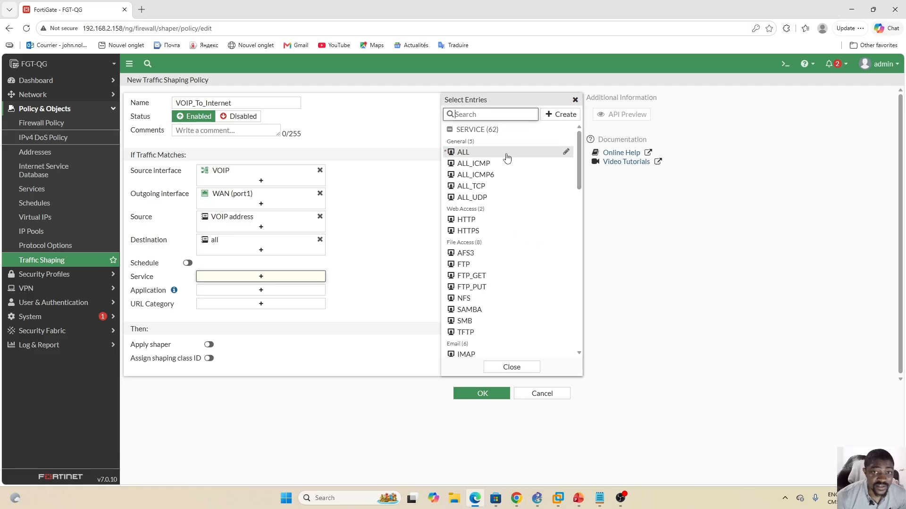
pyautogui.click(477, 152)
pyautogui.click(373, 261)
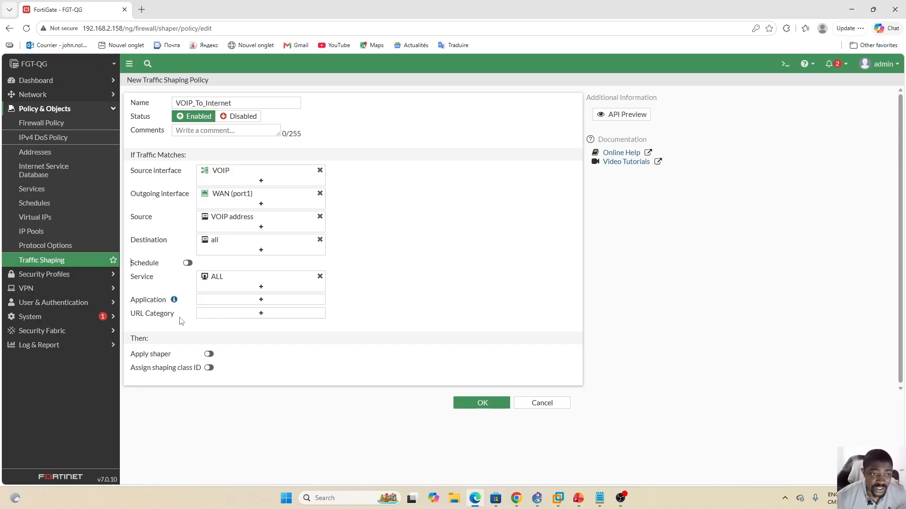
# Search the application entries for voip and add the VoIP application category to the VOIP_To_Internet policy
pyautogui.click(261, 300)
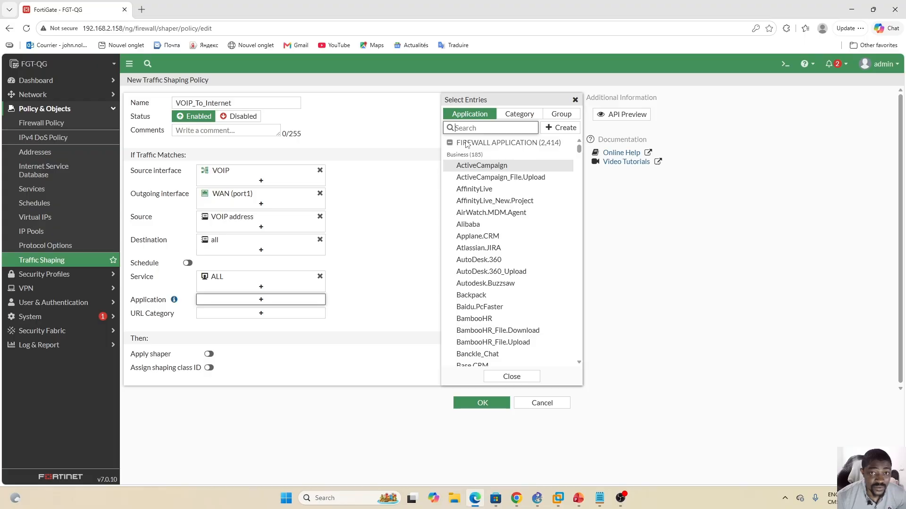
pyautogui.write('voip')
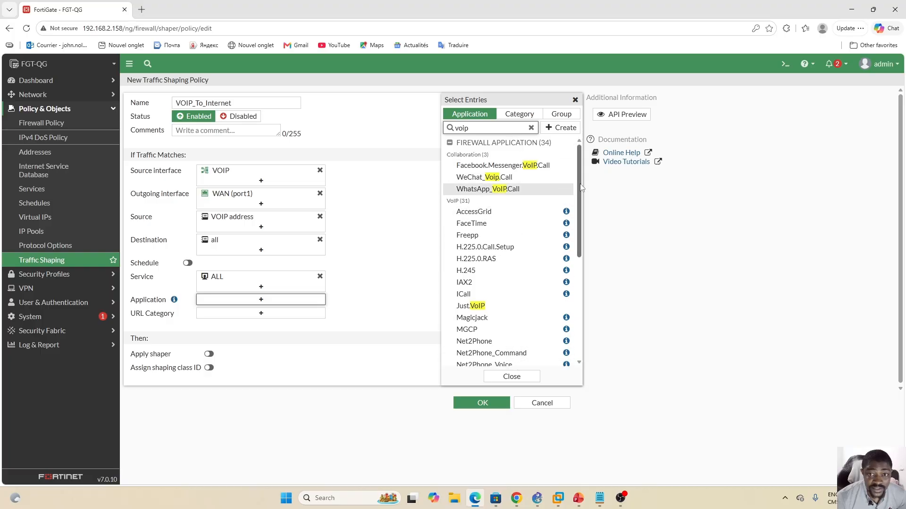
pyautogui.scroll(-5, 575, 217)
pyautogui.scroll(2, 585, 243)
pyautogui.scroll(4, 586, 245)
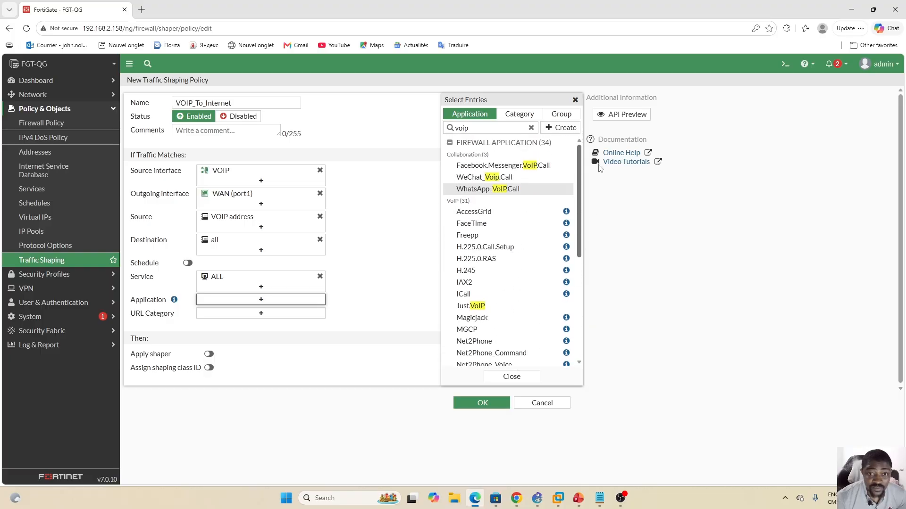
pyautogui.click(515, 117)
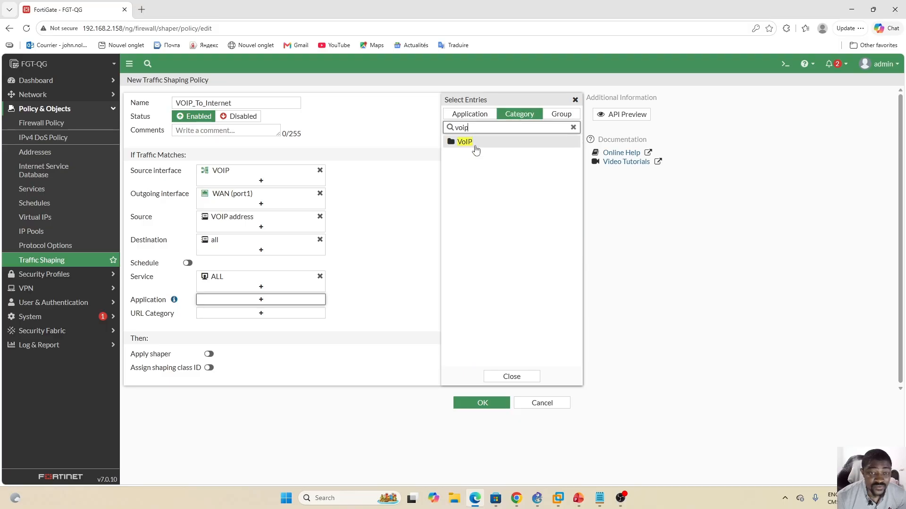
pyautogui.moveTo(476, 149)
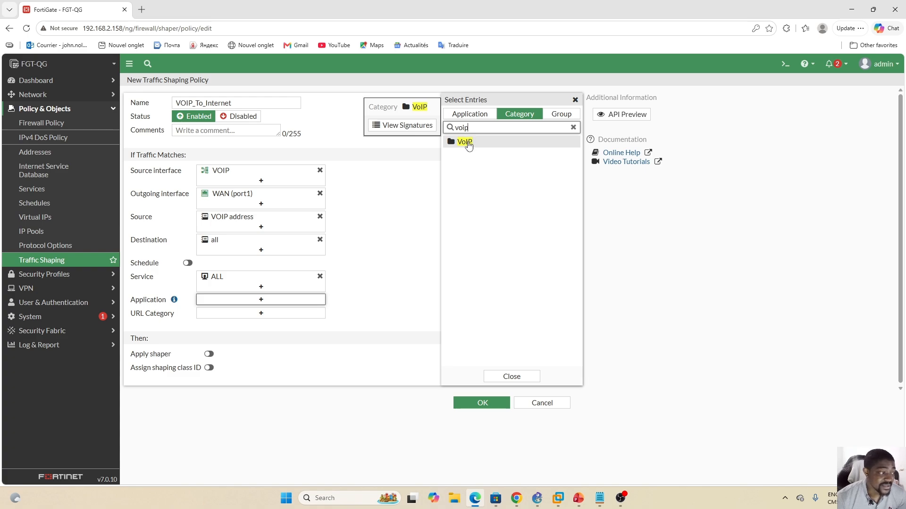
pyautogui.click(465, 142)
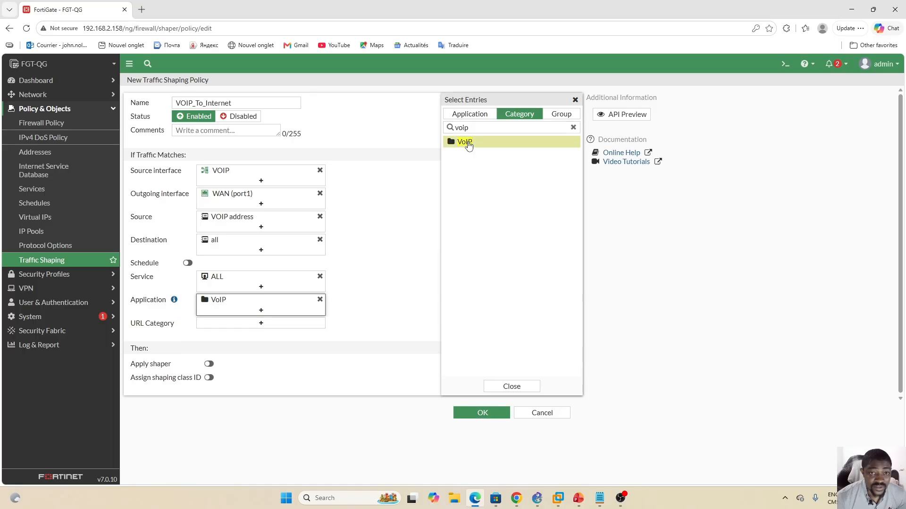
pyautogui.click(512, 386)
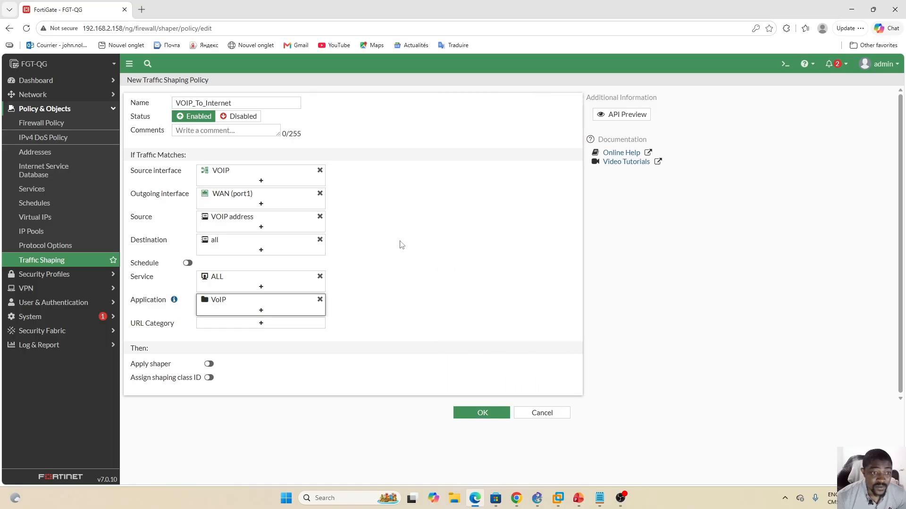
# Enable shaper application with QoS_VOIP as both shared and reverse shaper, and save the VOIP_To_Internet policy
pyautogui.click(209, 364)
pyautogui.click(209, 377)
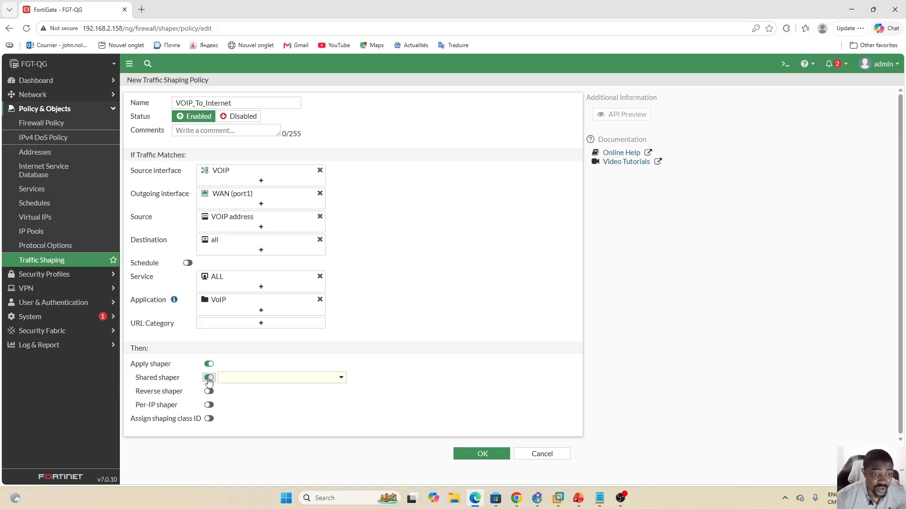
pyautogui.click(302, 377)
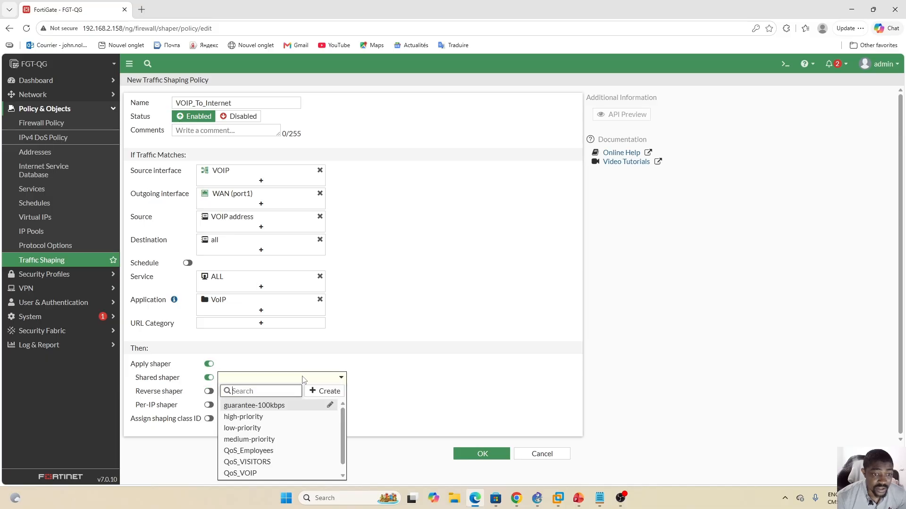
pyautogui.click(288, 474)
pyautogui.click(208, 391)
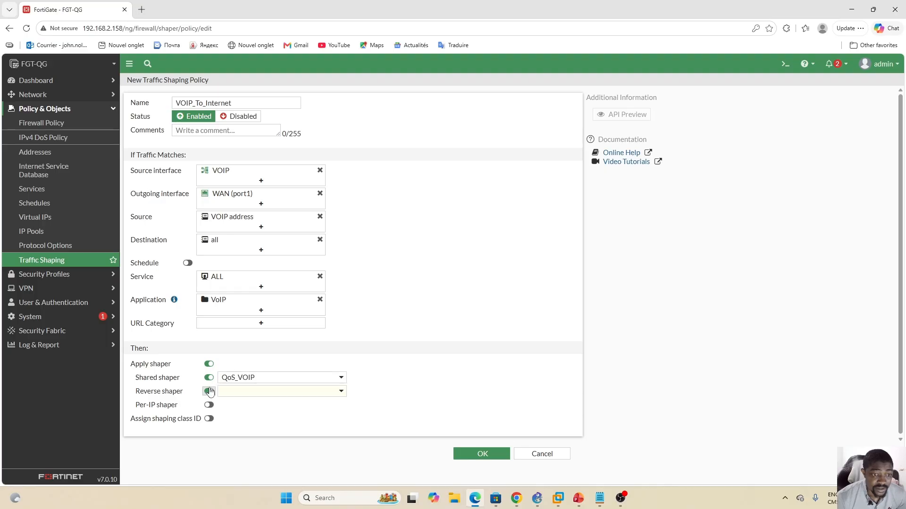
pyautogui.click(284, 392)
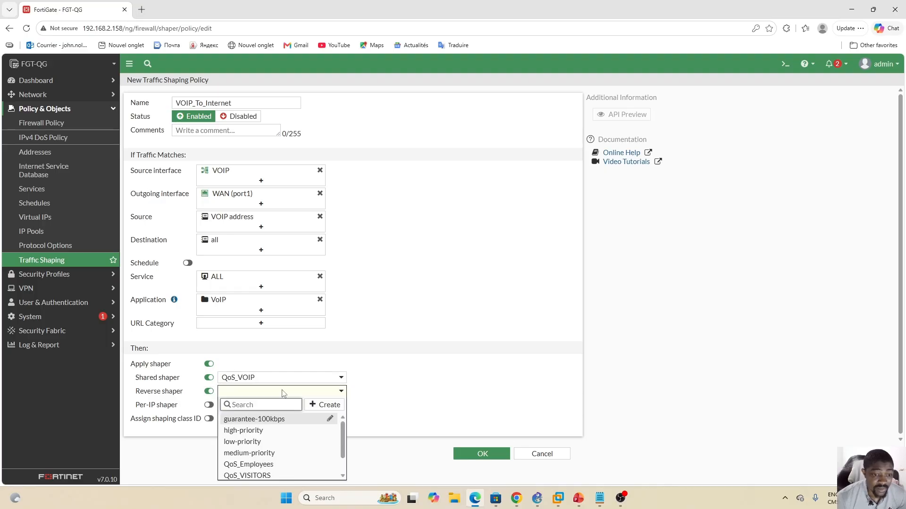
pyautogui.scroll(-1, 347, 458)
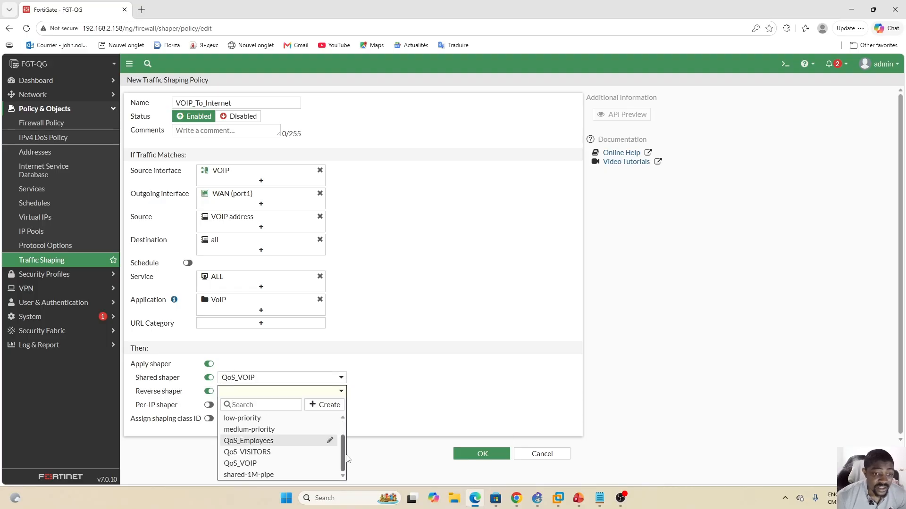
pyautogui.click(242, 463)
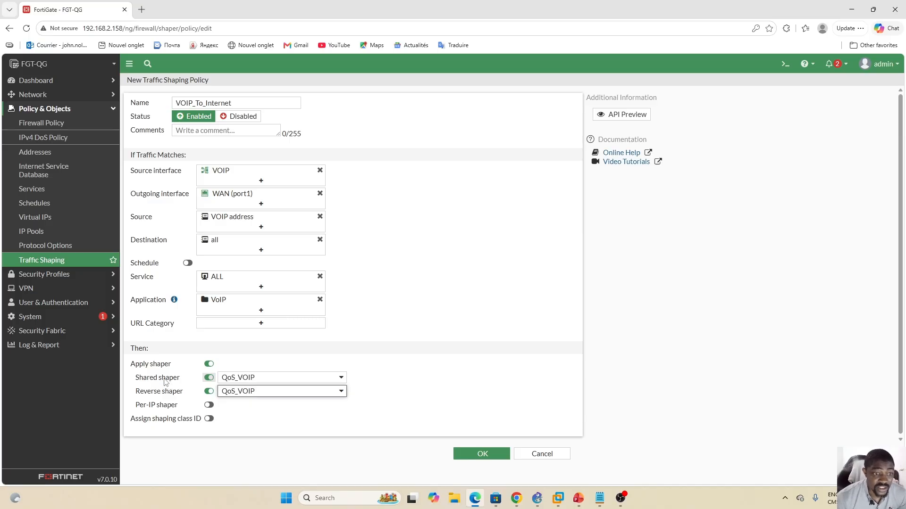
pyautogui.click(480, 453)
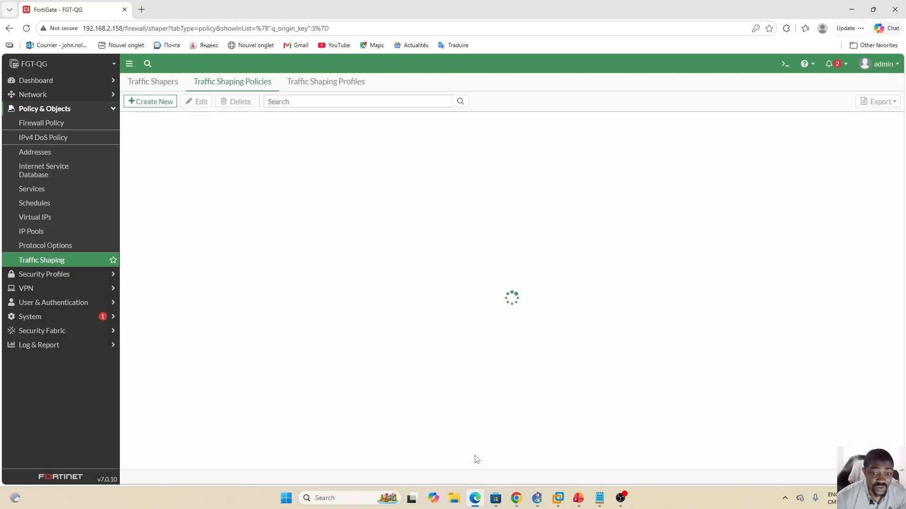
# Create another traffic shaping policy and name it Visitors_To_Internet
pyautogui.click(151, 101)
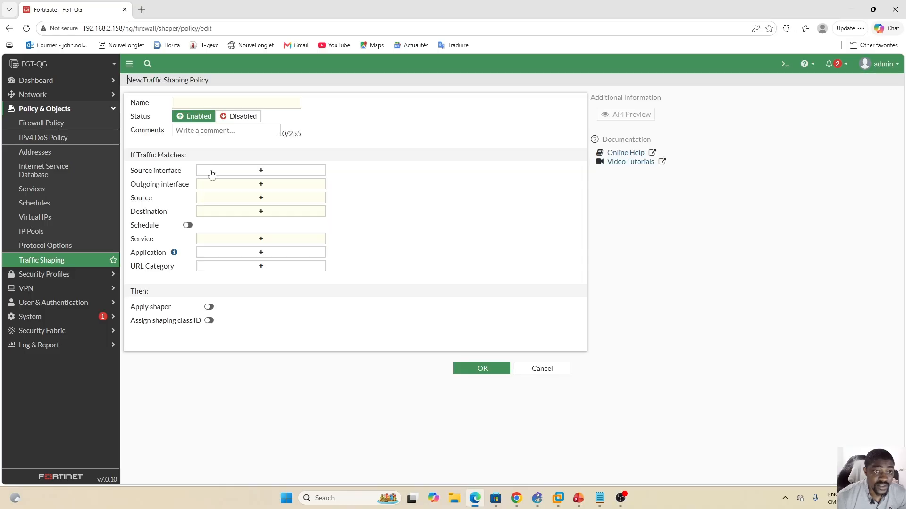
pyautogui.click(209, 102)
pyautogui.press('capslock')
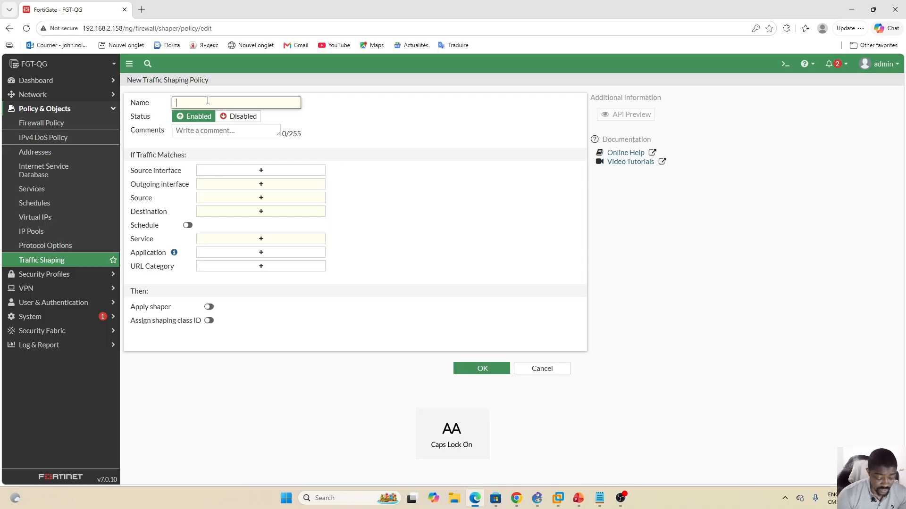
pyautogui.press('capslock')
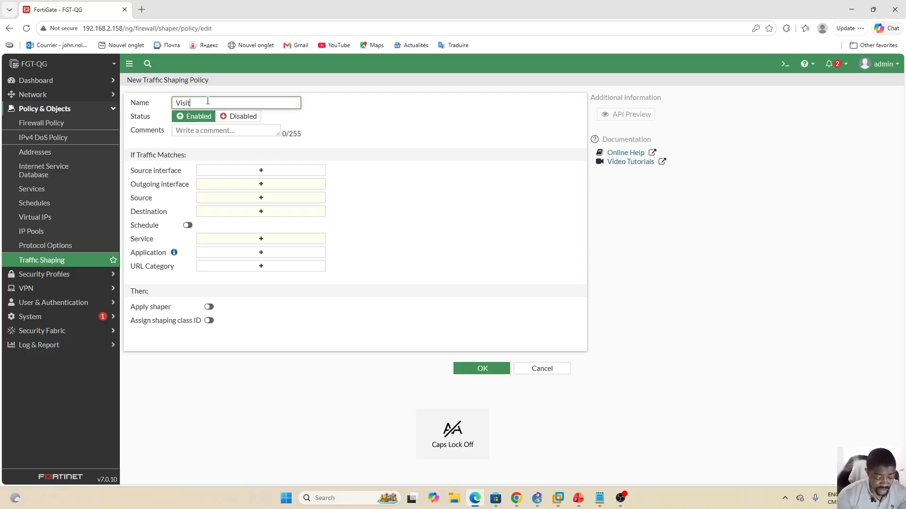
pyautogui.write('Visitors')
pyautogui.press('capslock')
pyautogui.write('_T')
pyautogui.press('capslock')
pyautogui.write('o_')
pyautogui.press('capslock')
pyautogui.write('Inte')
pyautogui.press('capslock')
pyautogui.write('rne')
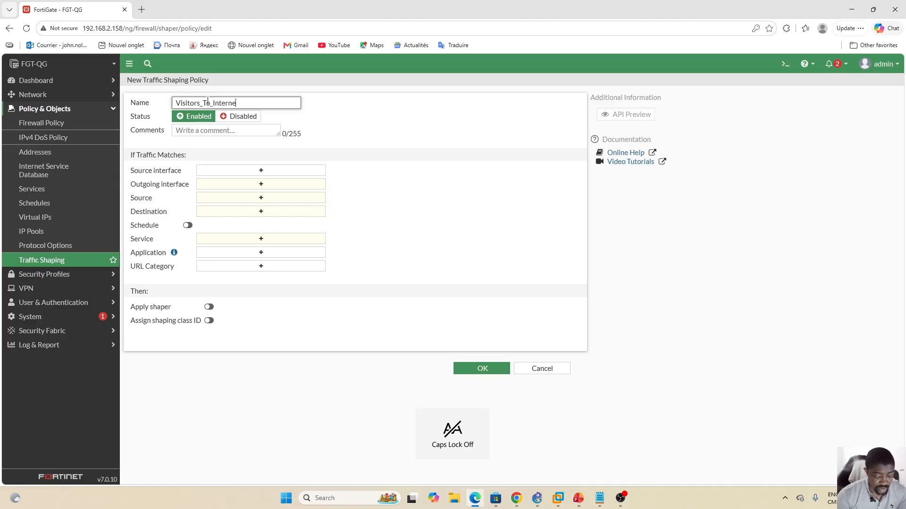
pyautogui.write('t')
# Set VISITORS as the source interface and WAN (port1) as the outgoing interface of the Visitors_To_Internet policy
pyautogui.click(259, 174)
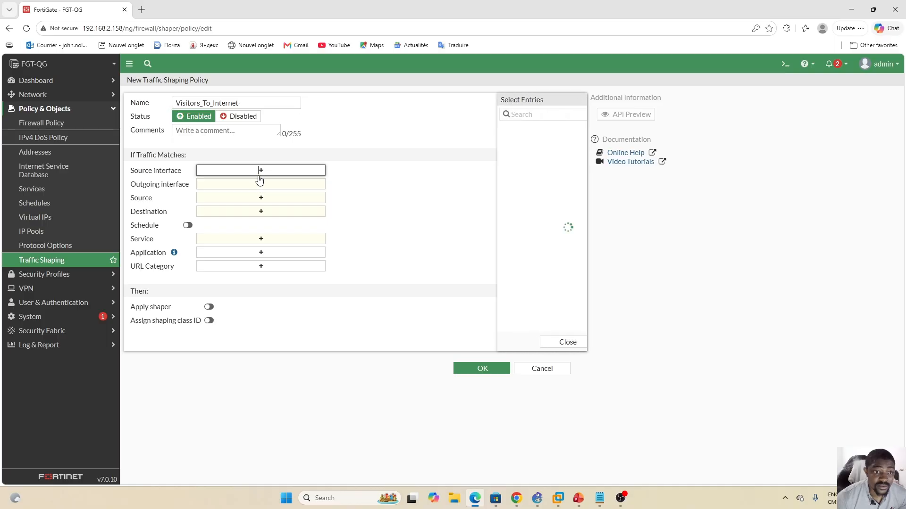
pyautogui.click(473, 202)
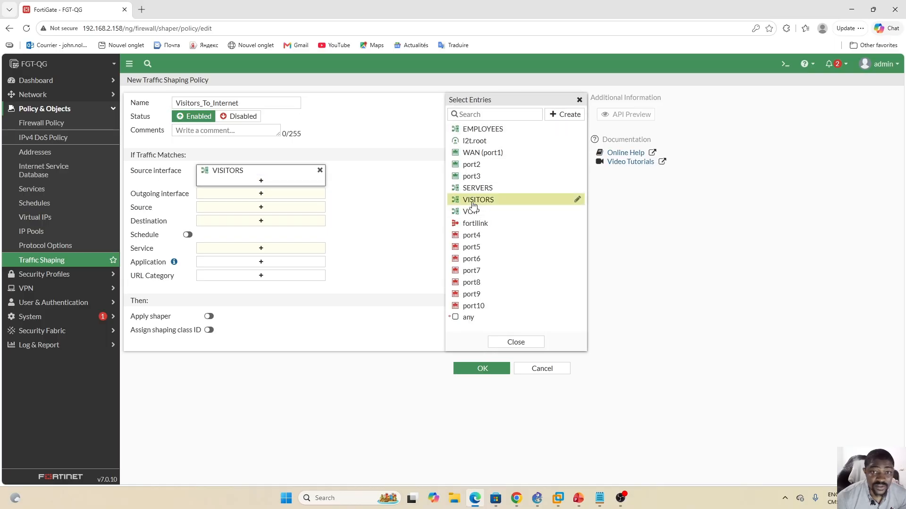
pyautogui.click(259, 194)
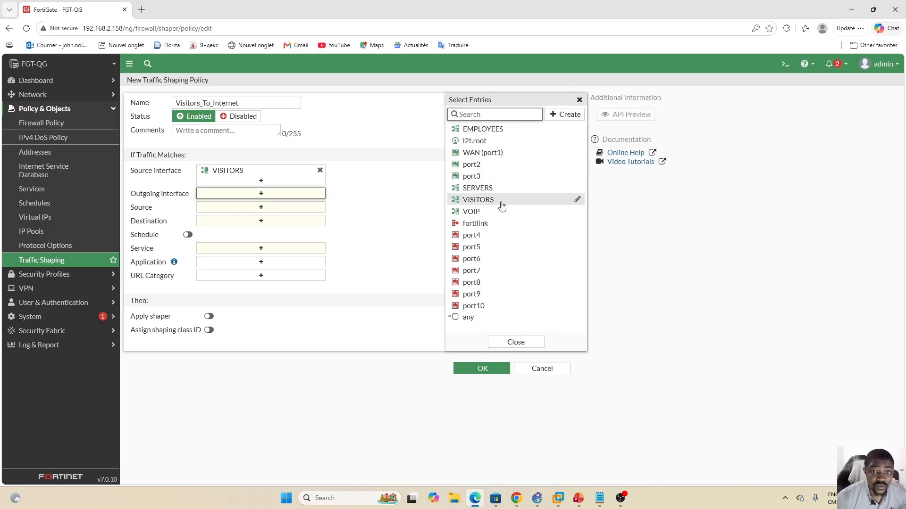
pyautogui.click(481, 152)
# Match source VISITORS address, destination all and service ALL in the Visitors_To_Internet policy
pyautogui.click(253, 217)
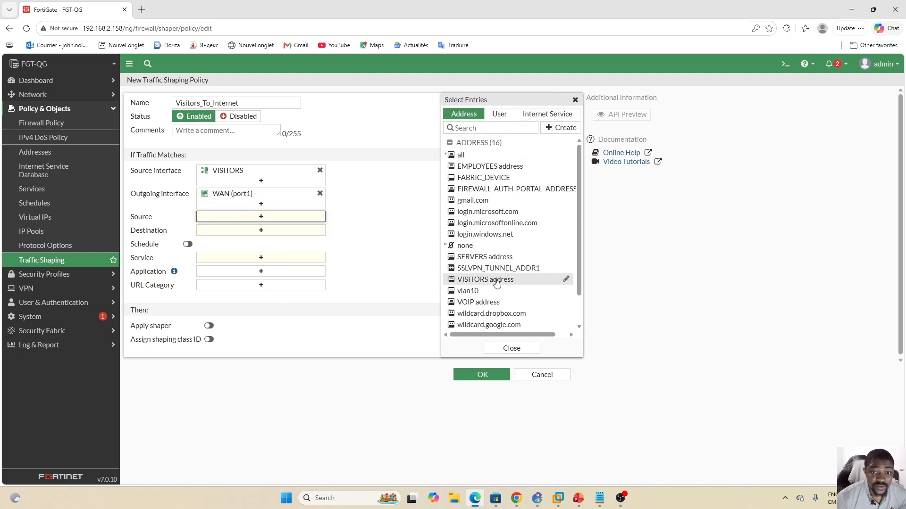
pyautogui.click(497, 281)
pyautogui.click(259, 240)
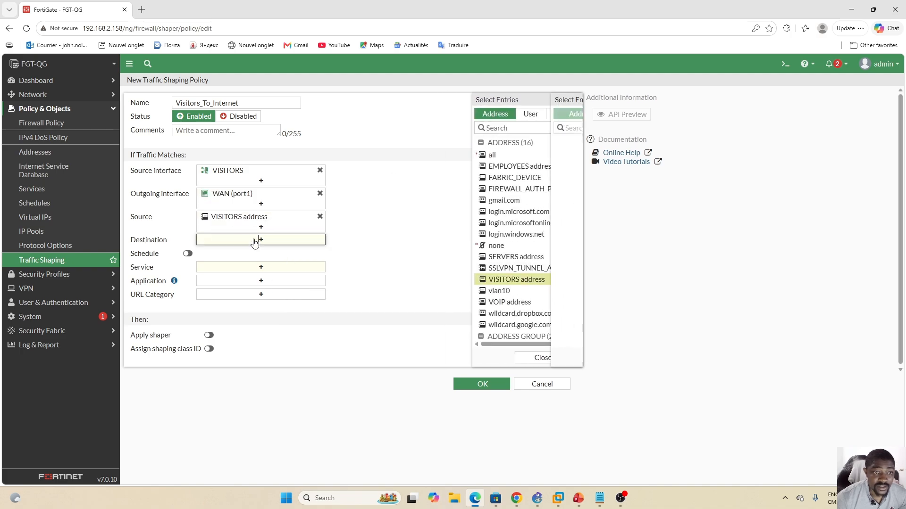
pyautogui.click(477, 155)
pyautogui.click(260, 276)
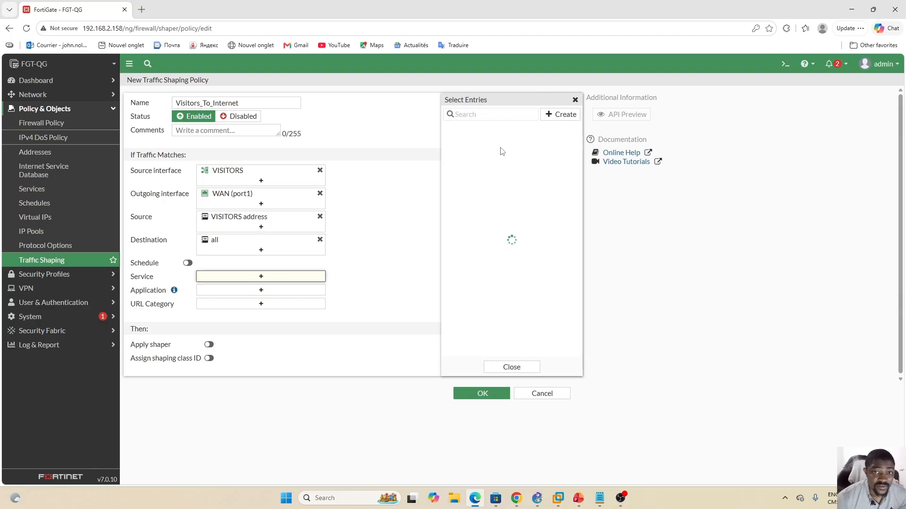
pyautogui.click(483, 153)
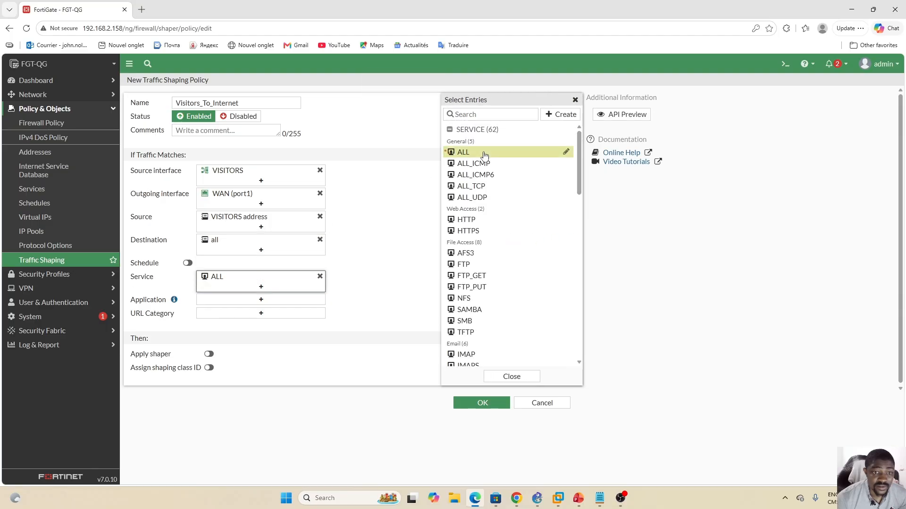
# Enable shaper application with QoS_VISITORS as both shared and reverse shaper, and save the Visitors_To_Internet policy
pyautogui.click(208, 354)
pyautogui.click(209, 367)
pyautogui.click(297, 369)
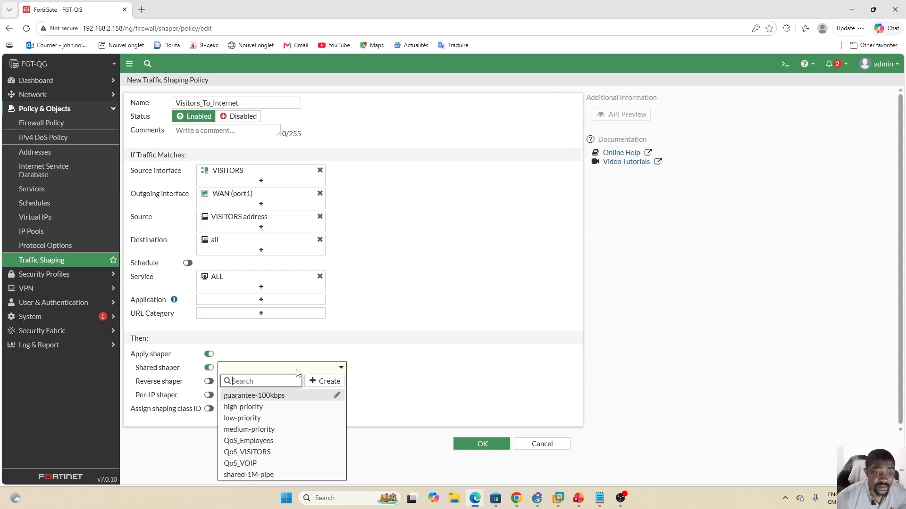
pyautogui.click(266, 457)
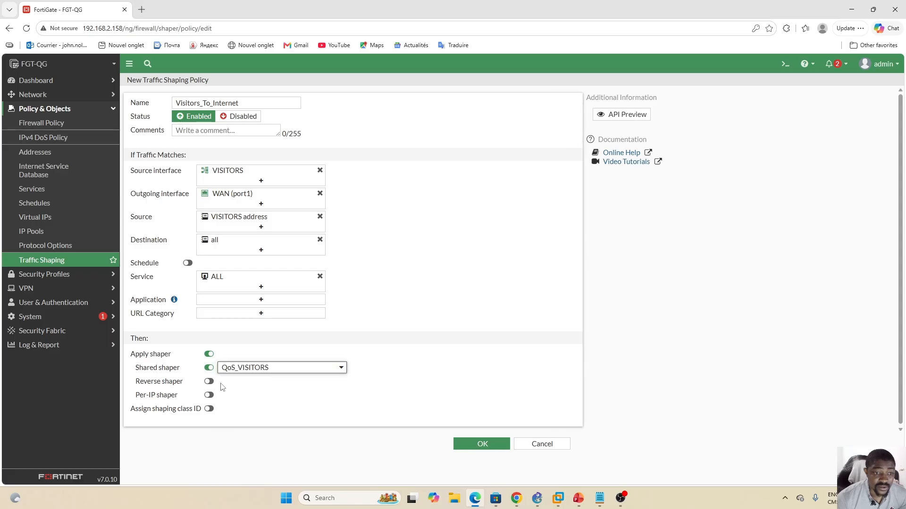
pyautogui.click(209, 382)
pyautogui.click(307, 387)
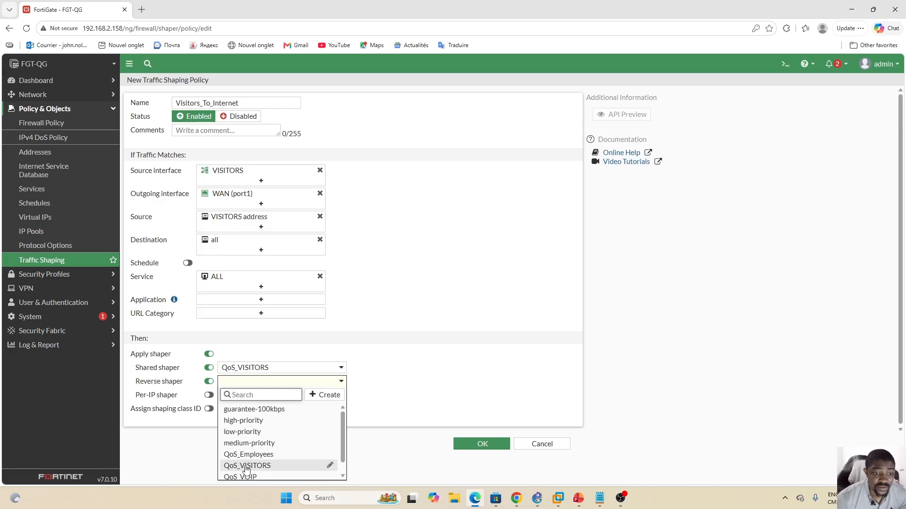
pyautogui.click(283, 463)
pyautogui.click(480, 443)
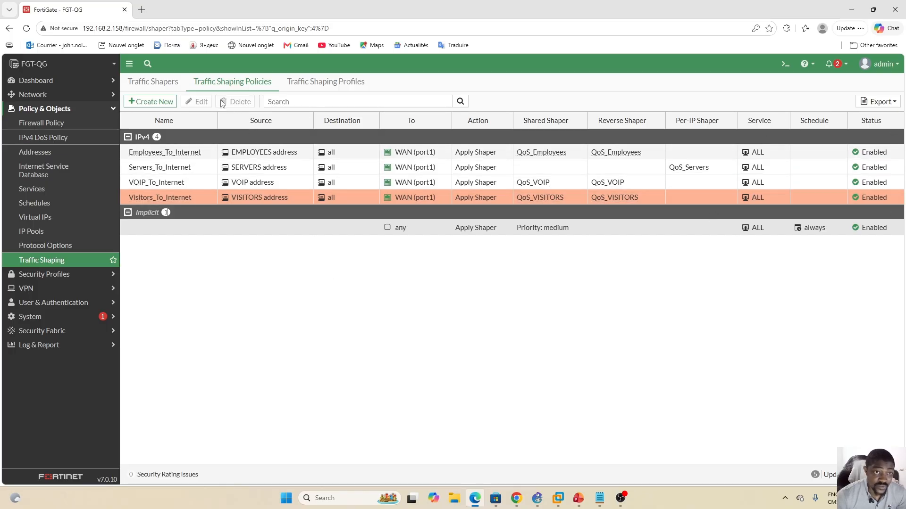
# Review the guaranteed bandwidth, maximum bandwidth and priority of the configured traffic shapers, including QoS_Employees
pyautogui.click(151, 83)
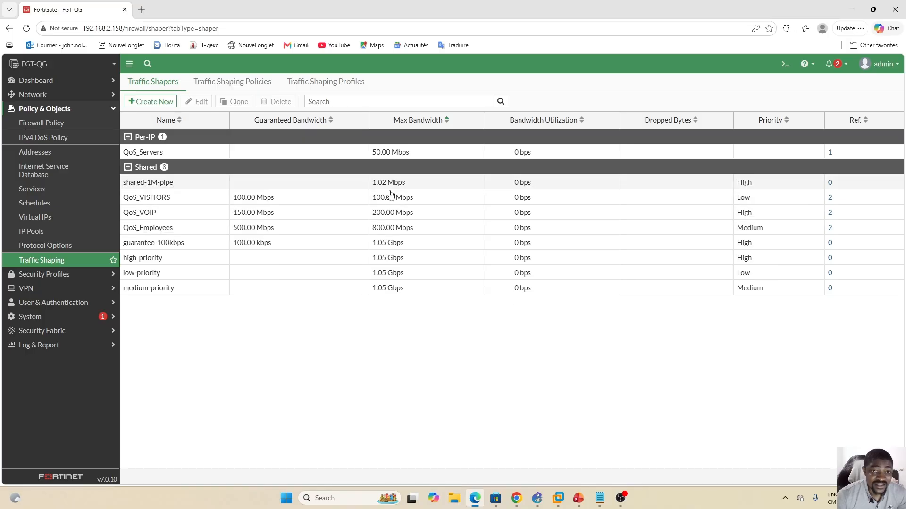
pyautogui.click(298, 231)
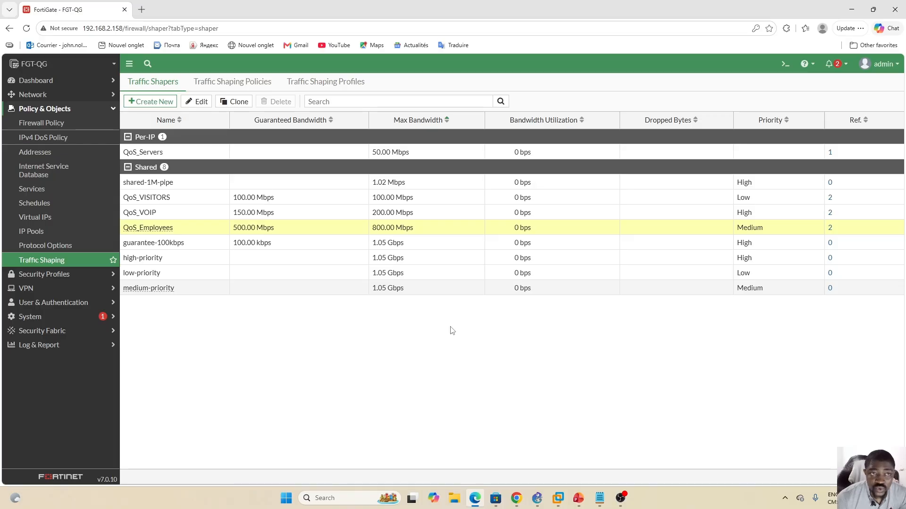
# Switch to GNS3, open the console of PC-1 in the EMPLOYEES VLAN and start a speed test on speedtest.net
pyautogui.click(541, 496)
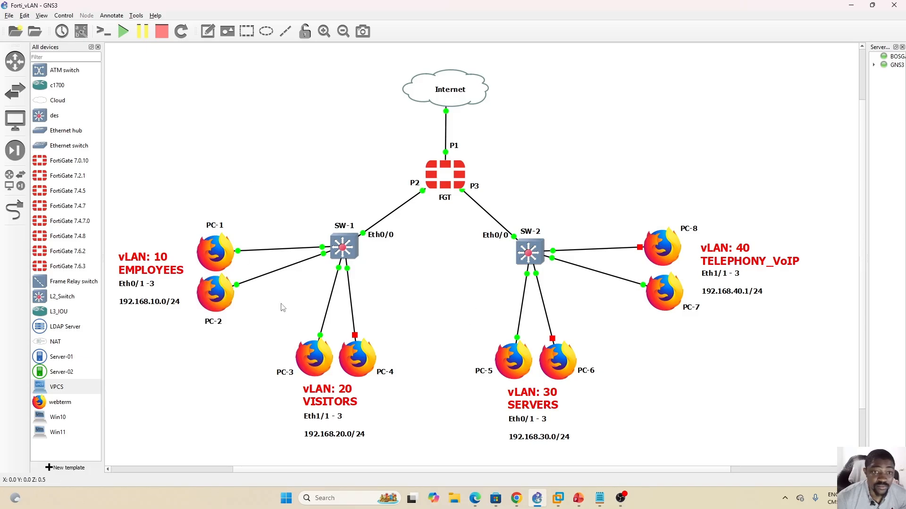
pyautogui.doubleClick(215, 253)
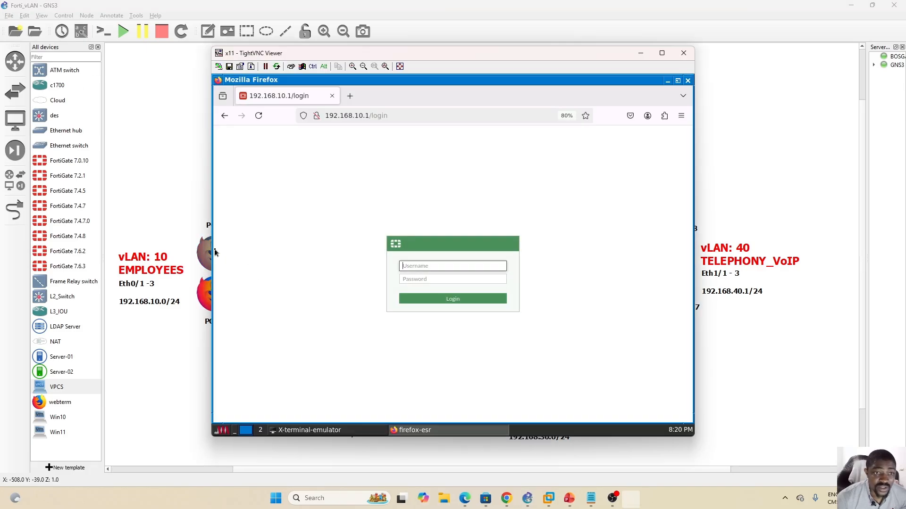
pyautogui.click(350, 96)
pyautogui.click(375, 118)
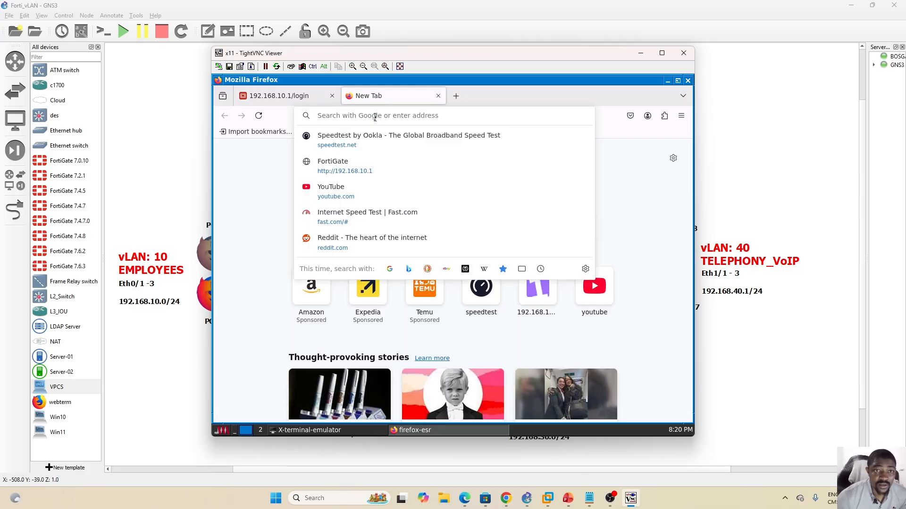
pyautogui.click(344, 142)
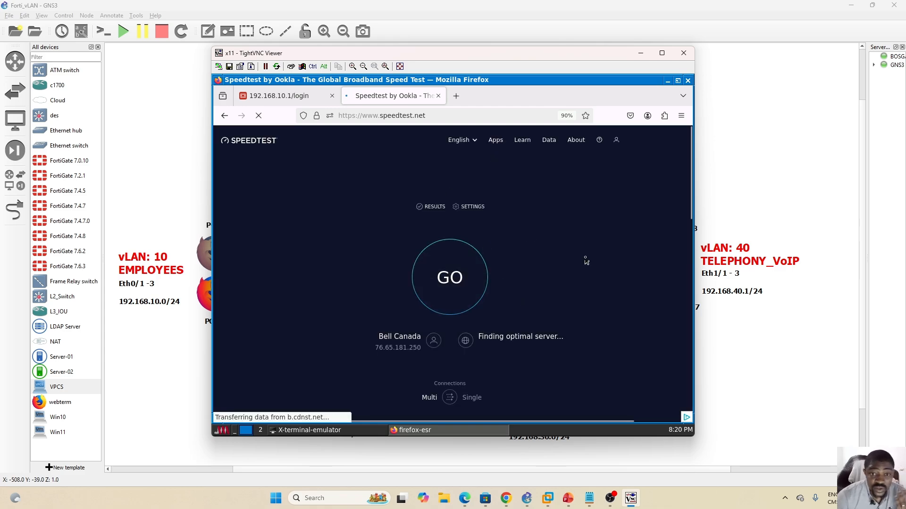
pyautogui.click(460, 279)
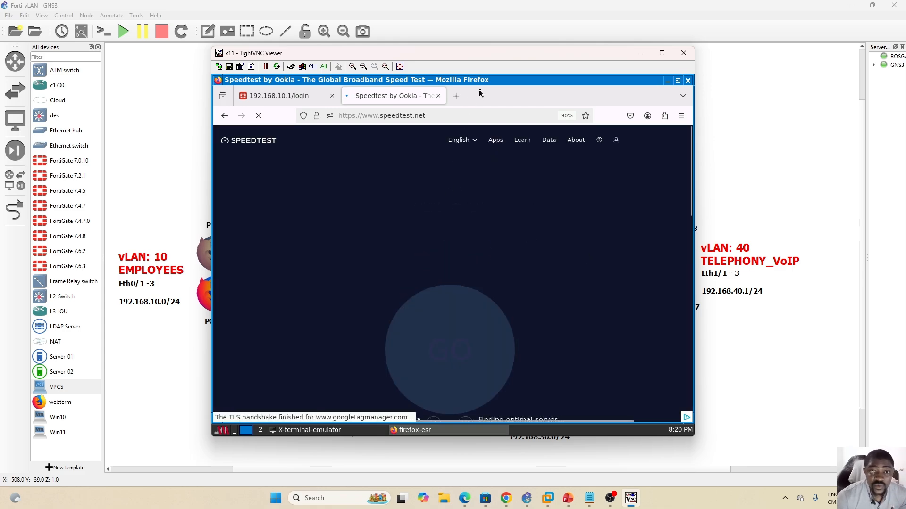
# Run the Fast.com speed test in another browser tab on PC-1 and check the progress of the Speedtest measurement
pyautogui.click(456, 95)
pyautogui.click(448, 115)
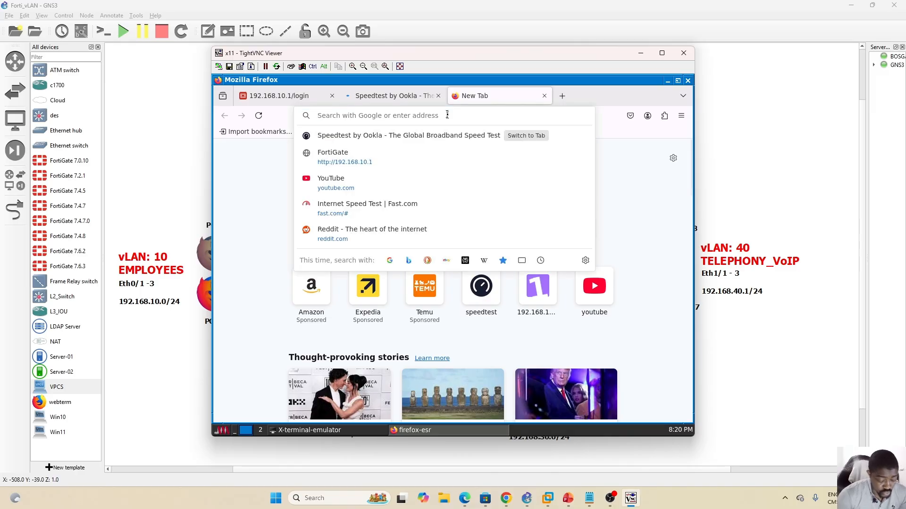
pyautogui.write('fats')
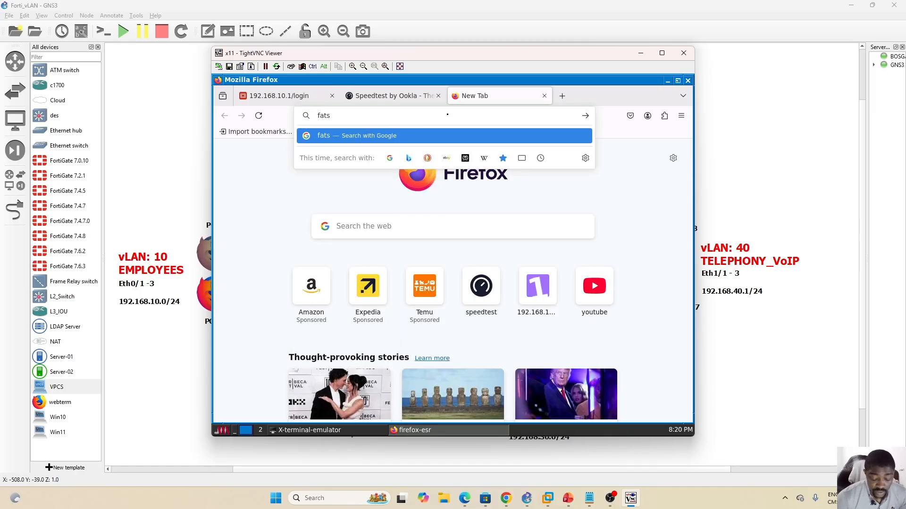
pyautogui.press('BackSpace')
pyautogui.press('BackSpace')
pyautogui.write('st')
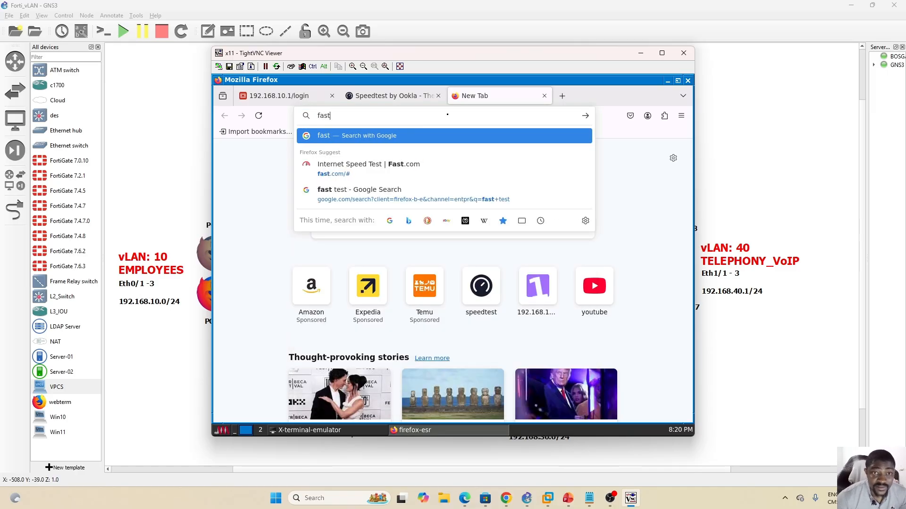
pyautogui.click(383, 169)
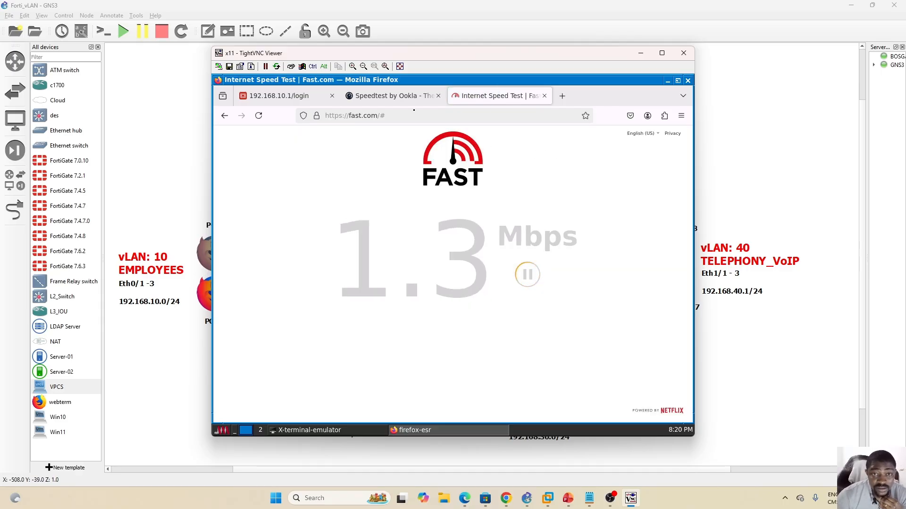
pyautogui.click(385, 95)
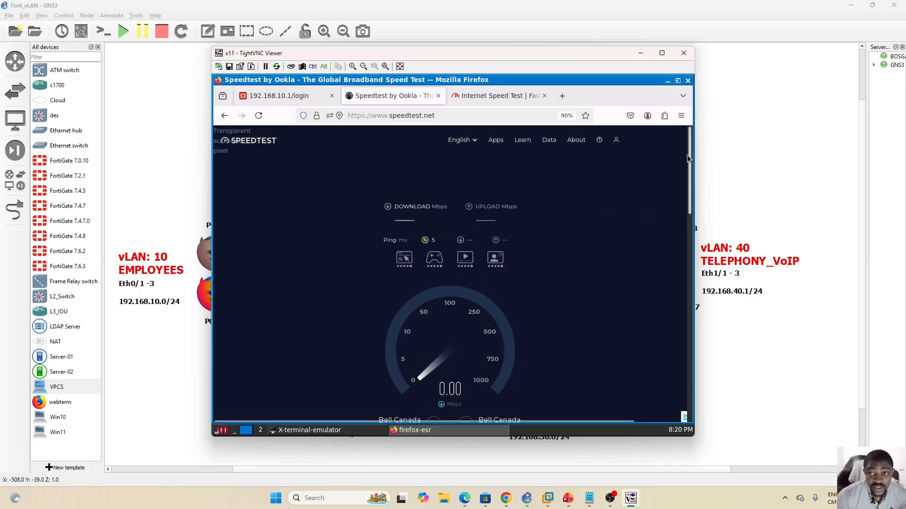
pyautogui.scroll(-2, 689, 165)
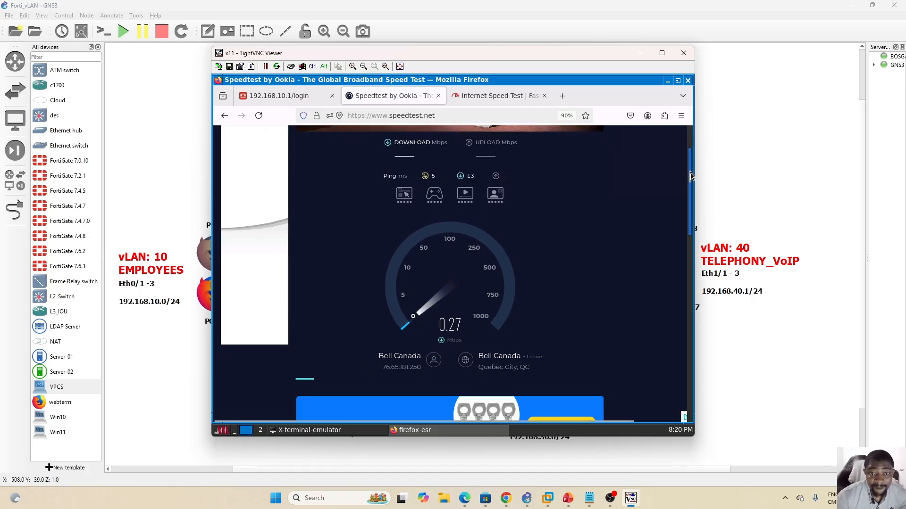
# Switch to Edge on the host, search the web for speedtest, open Speedtest by Ookla and close the search results
pyautogui.click(470, 504)
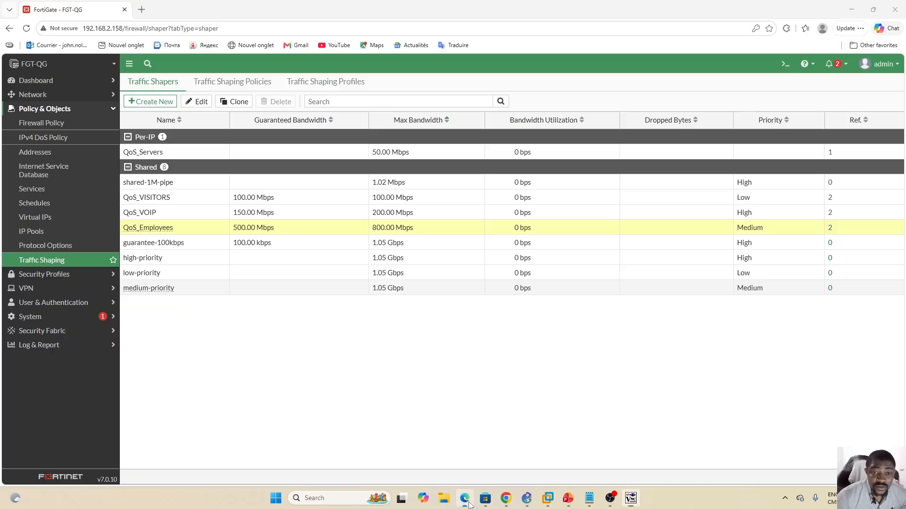
pyautogui.click(143, 13)
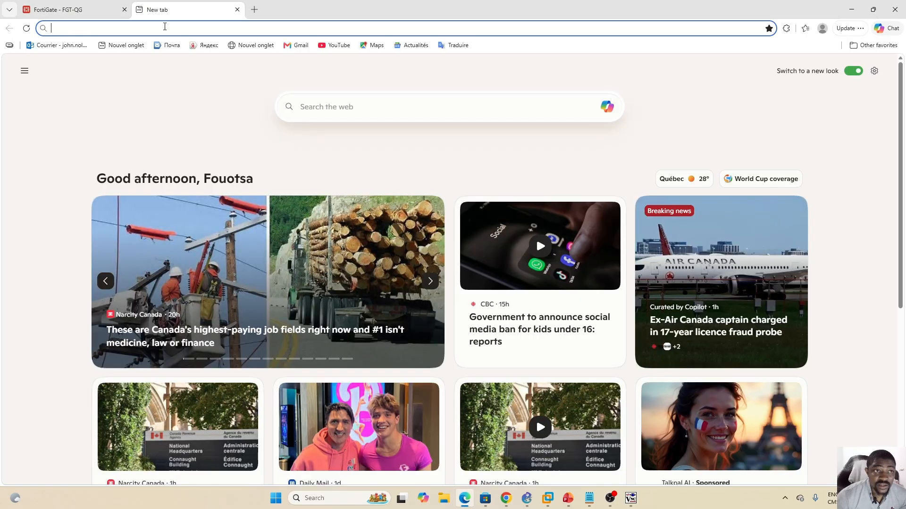
pyautogui.click(164, 27)
pyautogui.write('speedtest')
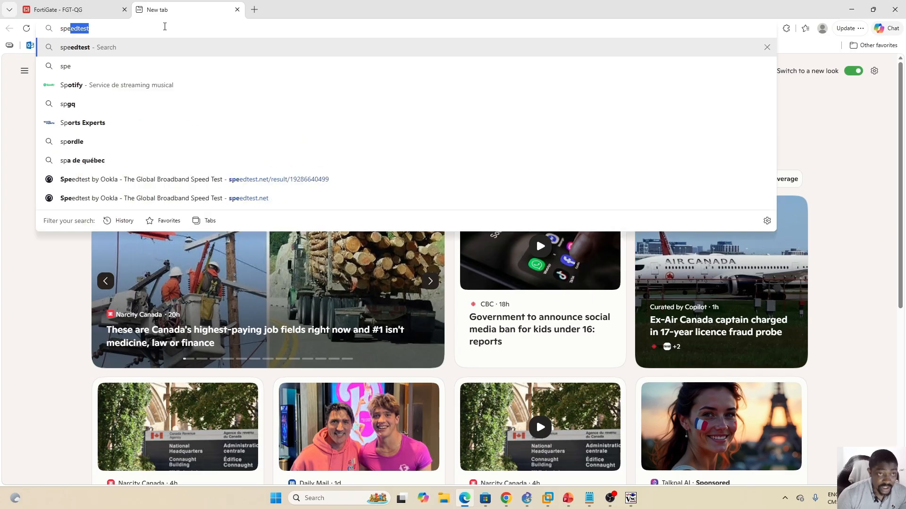
pyautogui.press('Return')
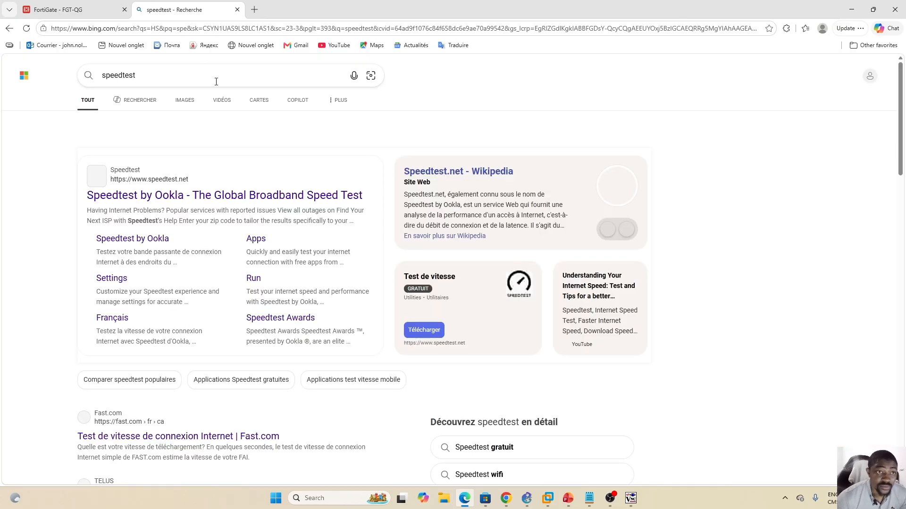
pyautogui.click(172, 198)
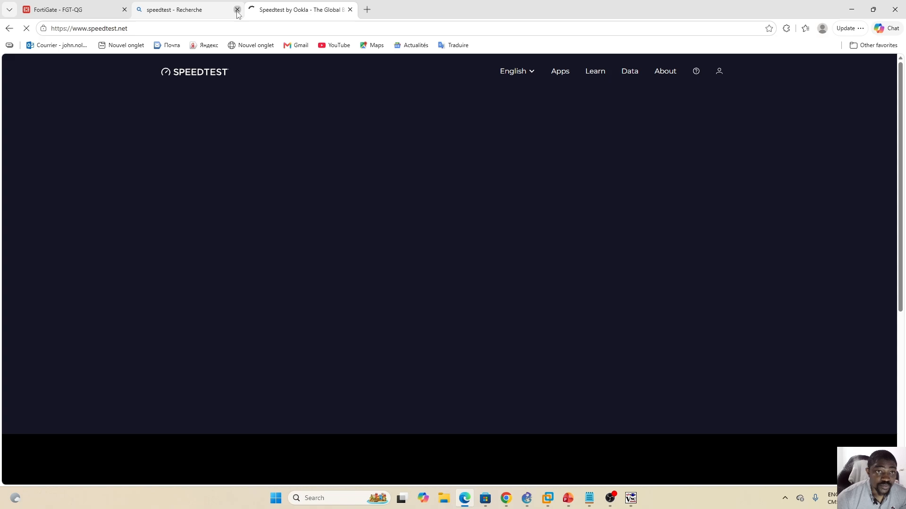
pyautogui.click(237, 10)
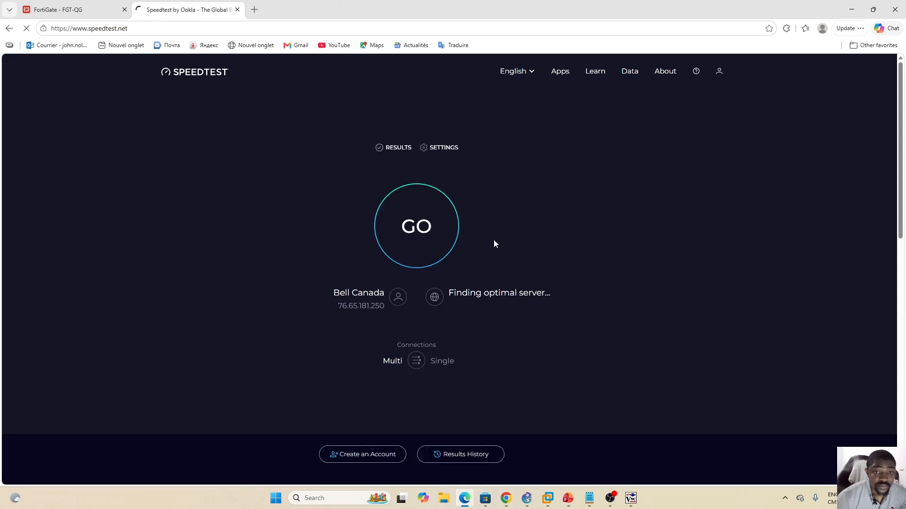
# Open fast.com in another browser tab on the host to measure its Internet speed
pyautogui.click(254, 10)
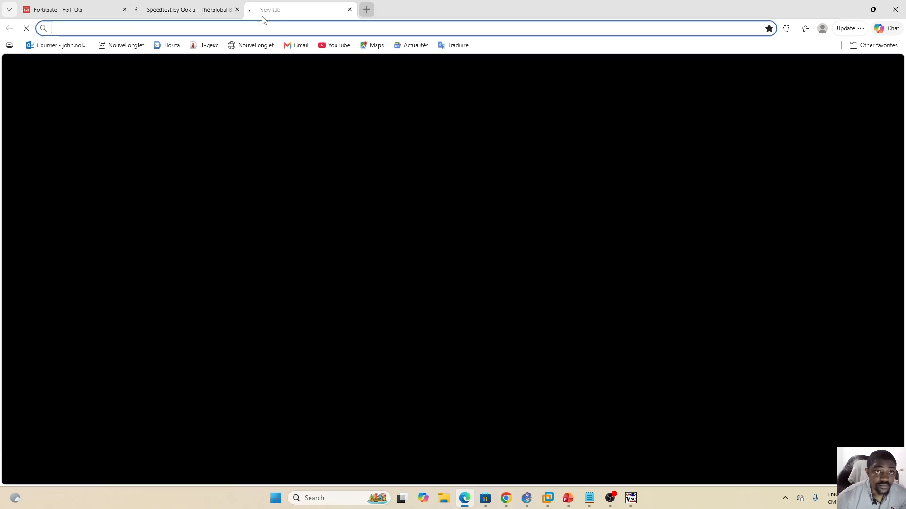
pyautogui.write('fats')
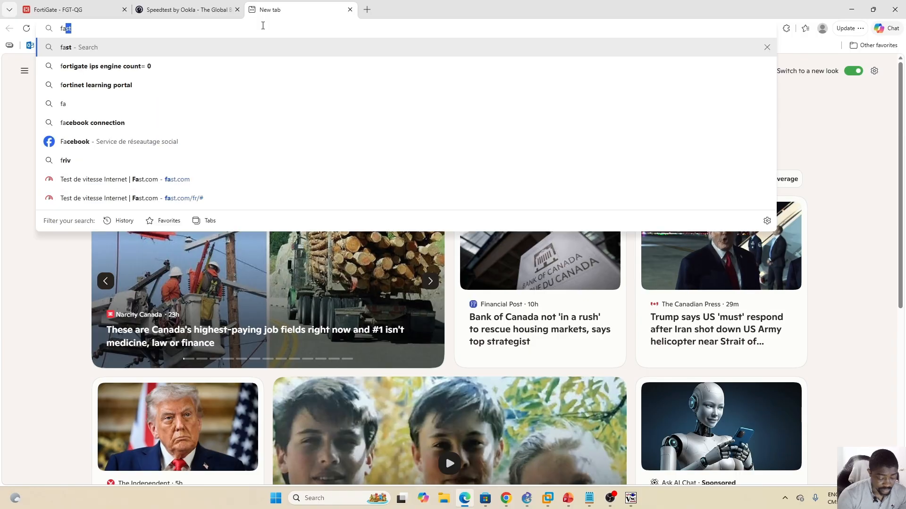
pyautogui.press('BackSpace')
pyautogui.press('BackSpace')
pyautogui.press('BackSpace')
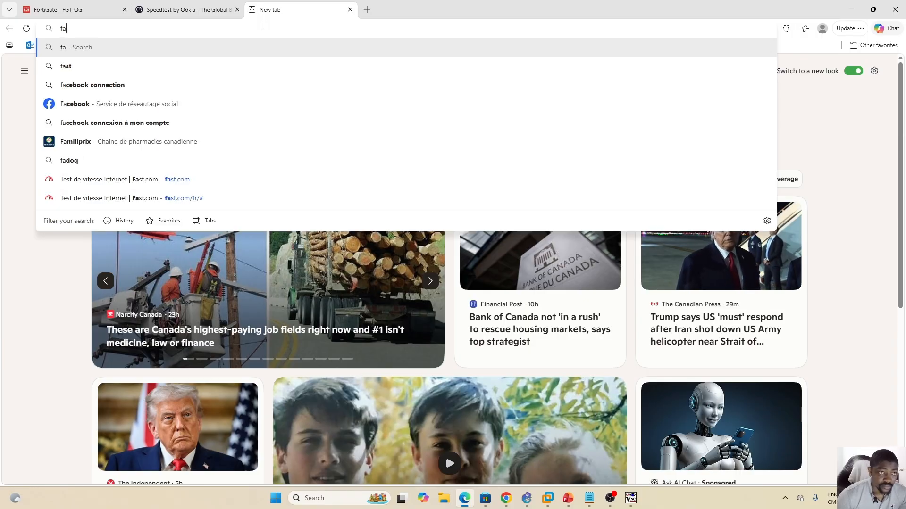
pyautogui.write('ast.com')
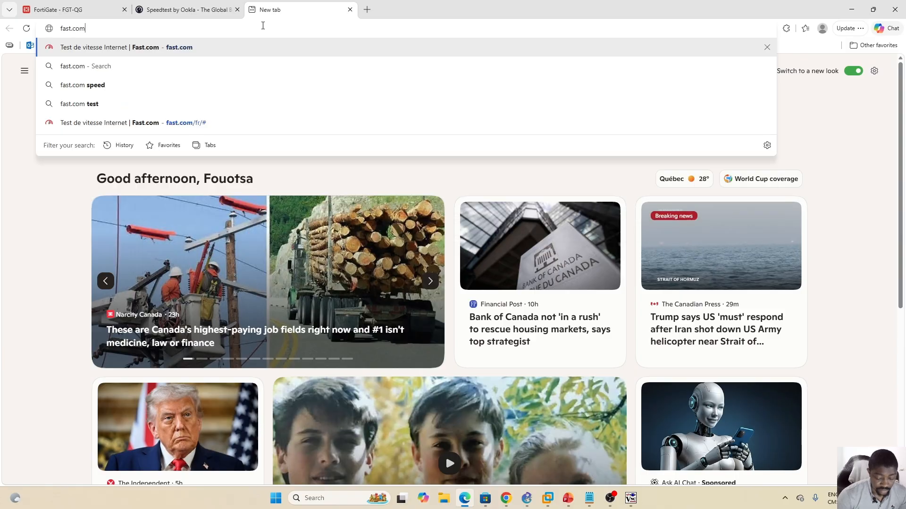
pyautogui.press('Return')
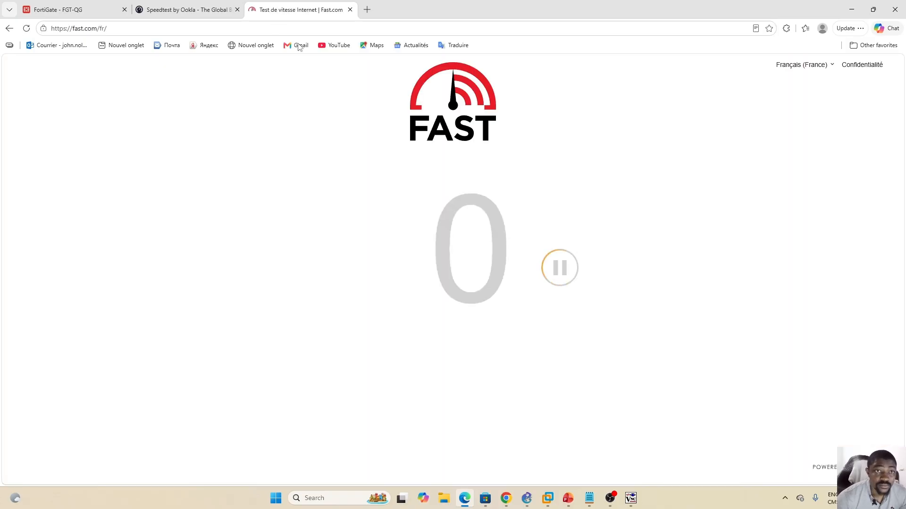
# Check the progress of the Speedtest and Fast.com measurements running on the host
pyautogui.click(180, 6)
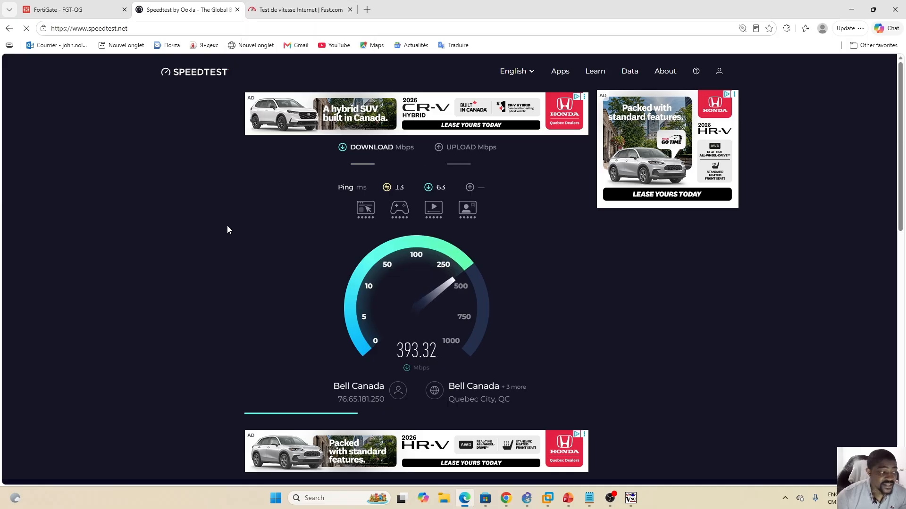
pyautogui.click(298, 10)
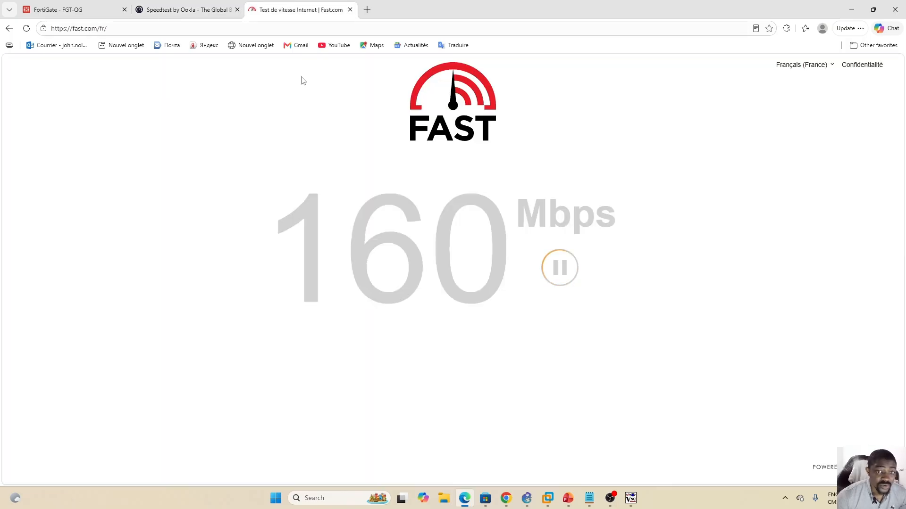
pyautogui.click(187, 9)
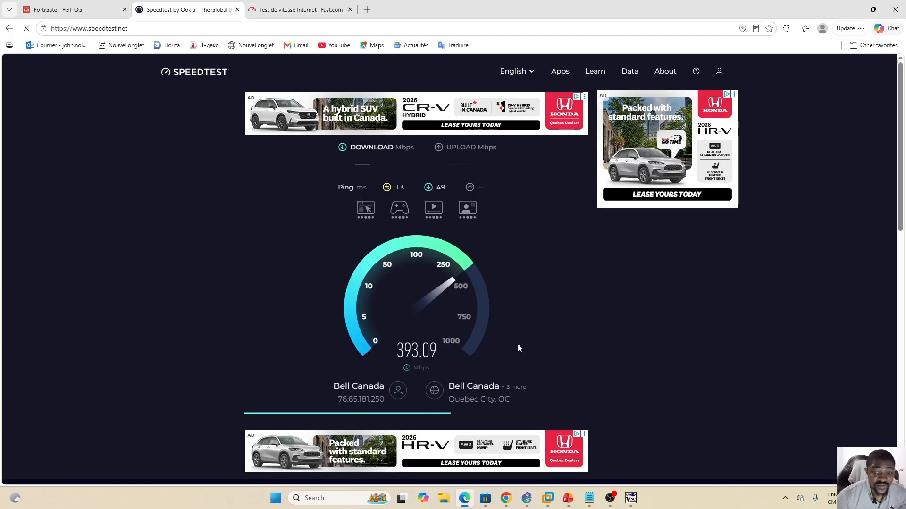
# Switch to GNS3, bring up the PC-1 console and compare its Speedtest and Fast.com results
pyautogui.click(527, 498)
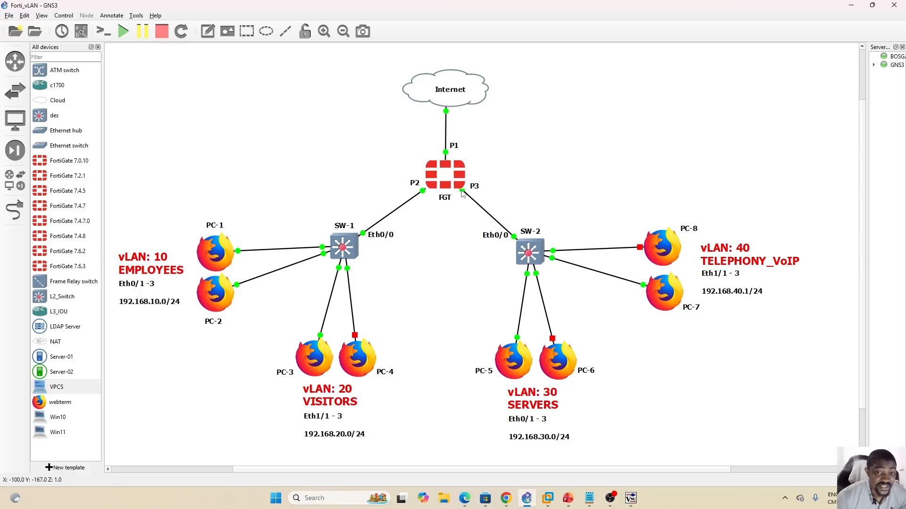
pyautogui.click(631, 498)
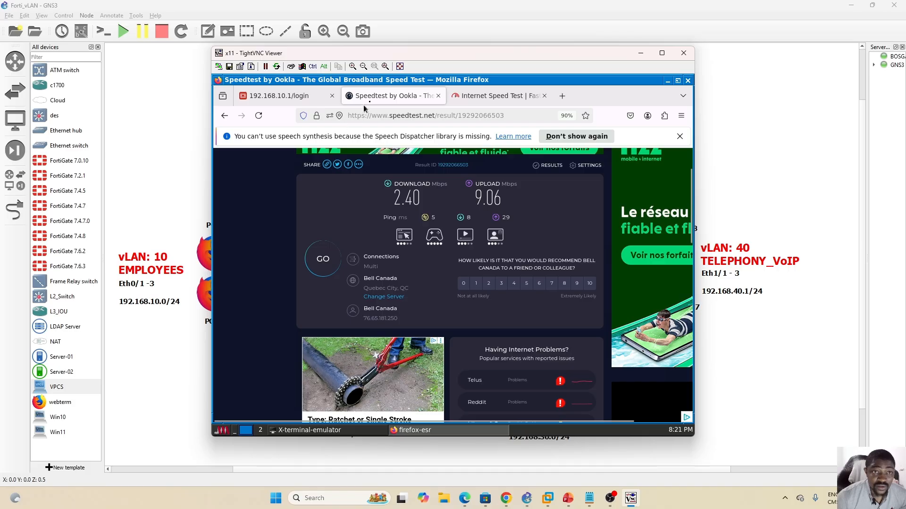
pyautogui.moveTo(426, 55); pyautogui.dragTo(511, 85)
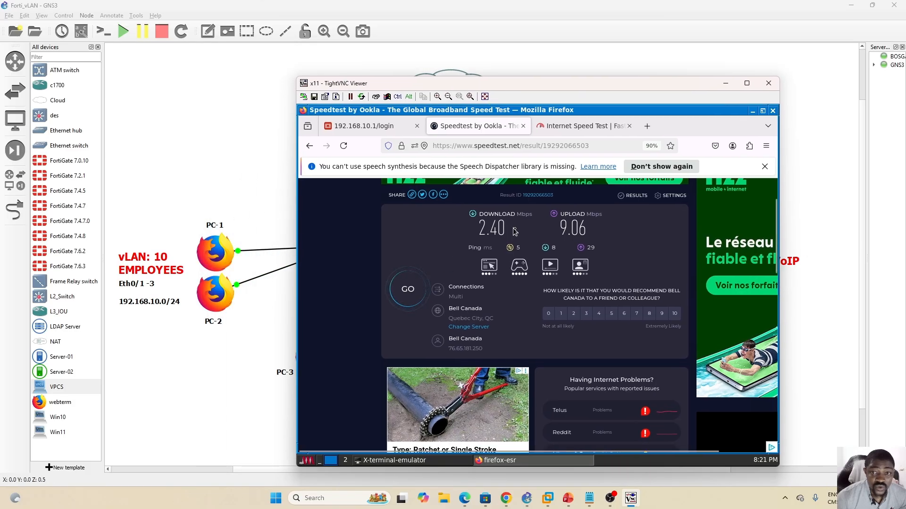
pyautogui.click(579, 126)
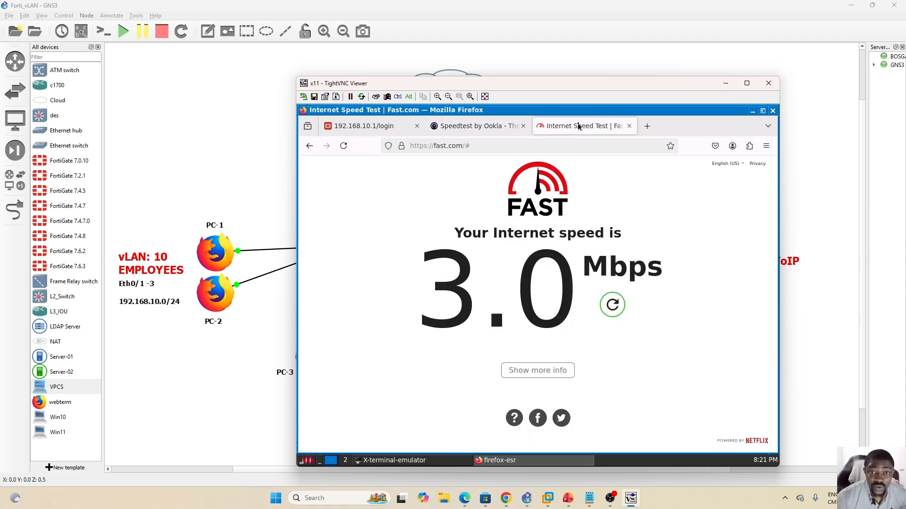
pyautogui.click(519, 131)
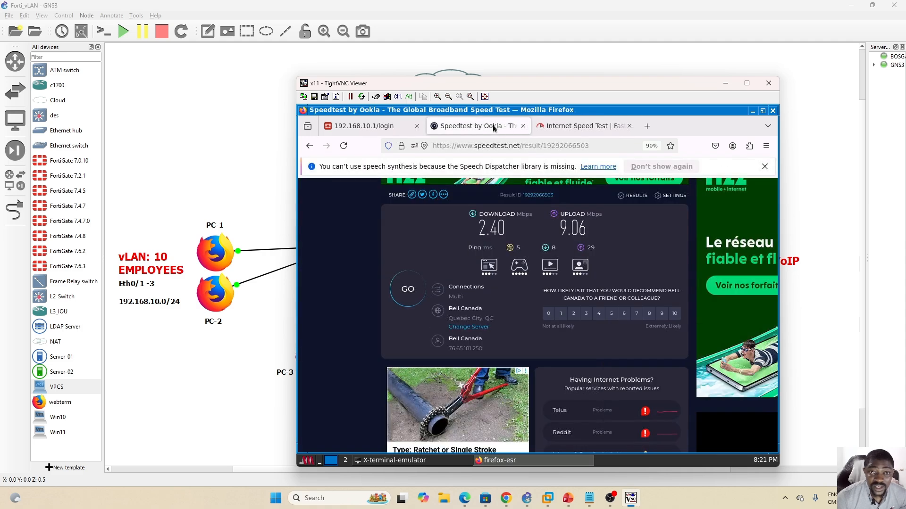
# Switch to the FortiGate page in Edge and set the QoS_Employees shaper to 3 Mbps maximum and 2 Mbps guaranteed bandwidth
pyautogui.click(467, 499)
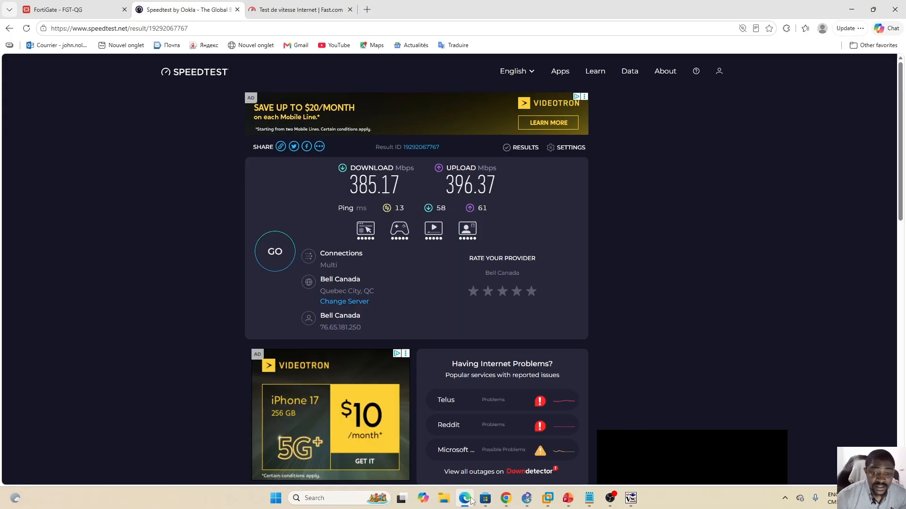
pyautogui.click(72, 10)
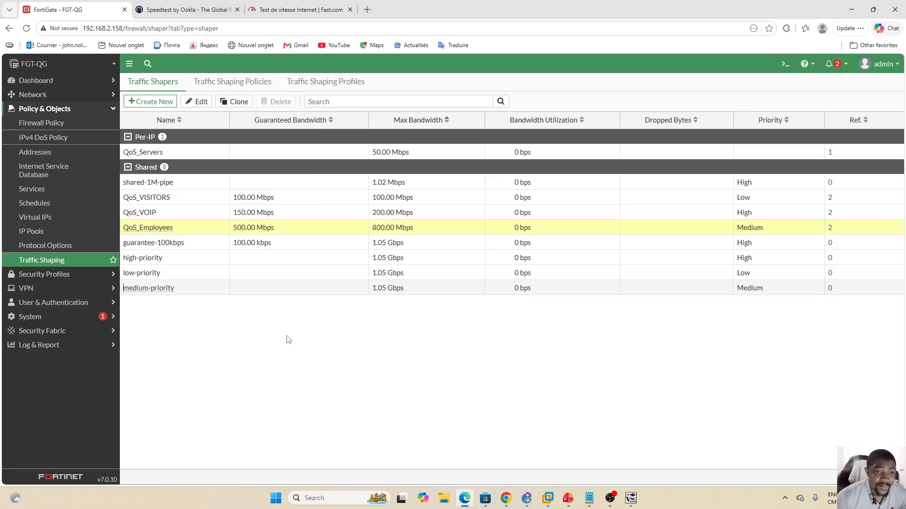
pyautogui.moveTo(166, 231)
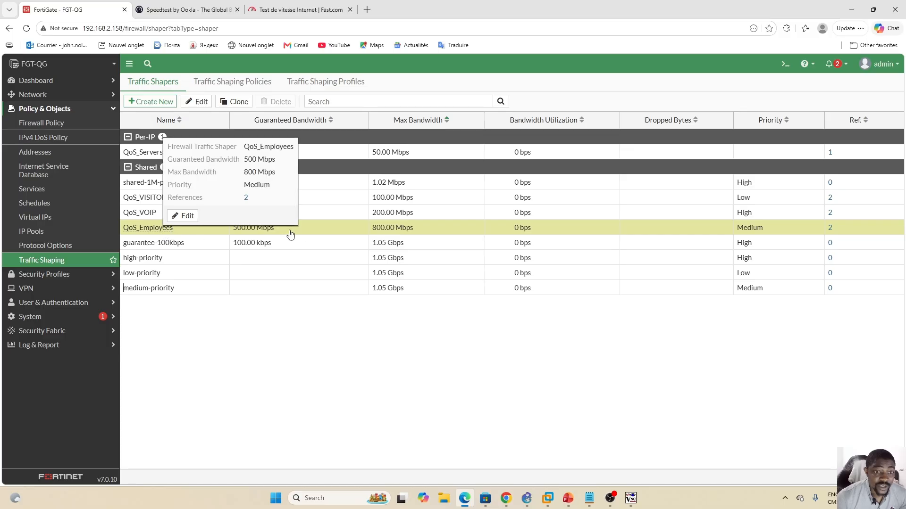
pyautogui.doubleClick(319, 231)
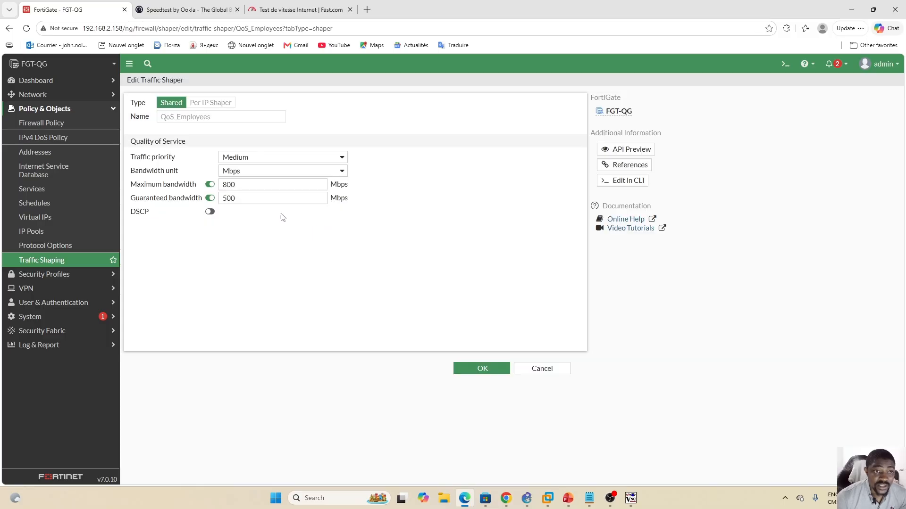
pyautogui.moveTo(240, 185); pyautogui.dragTo(222, 184)
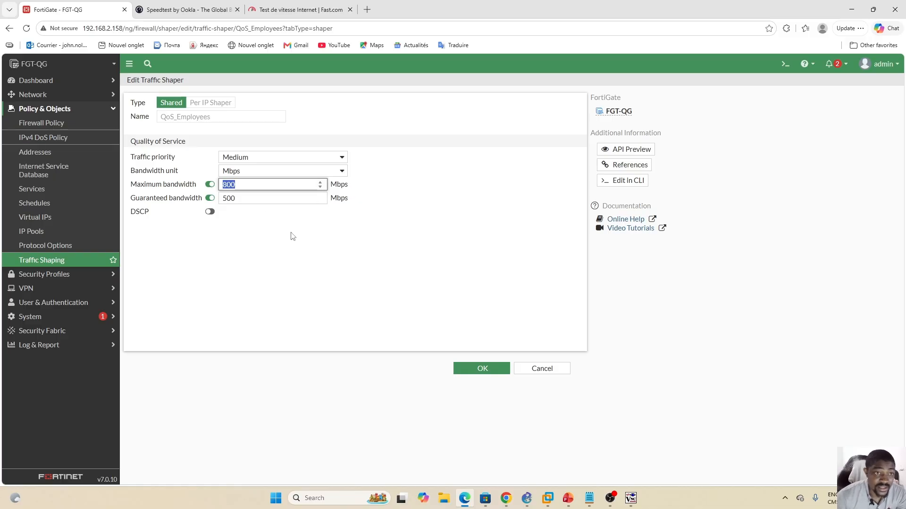
pyautogui.write('3')
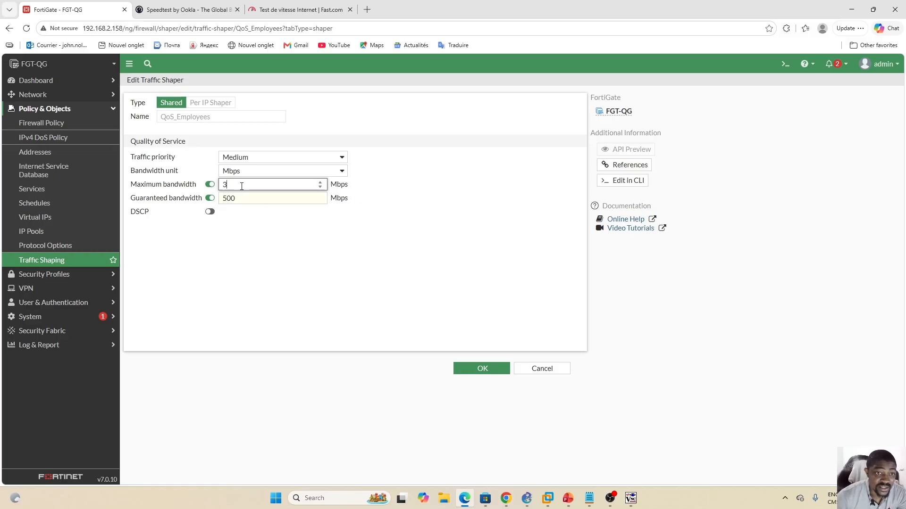
pyautogui.click(239, 202)
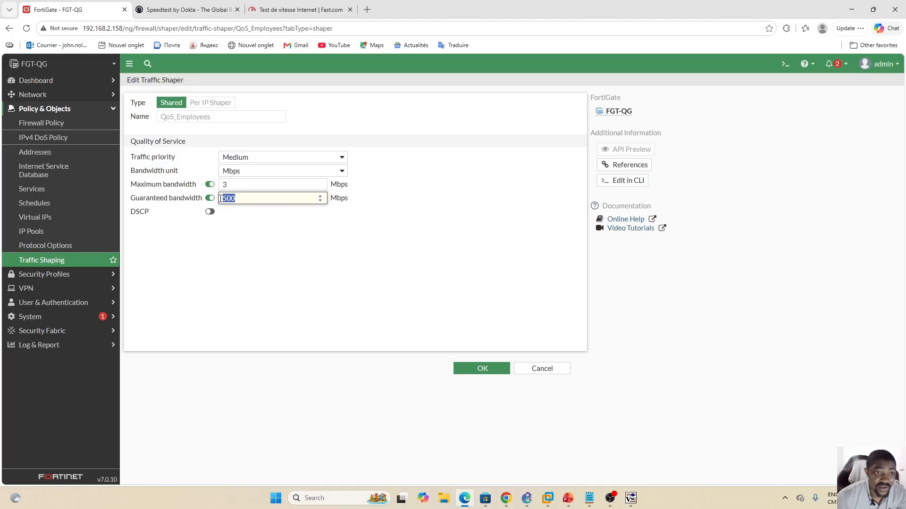
pyautogui.write('2')
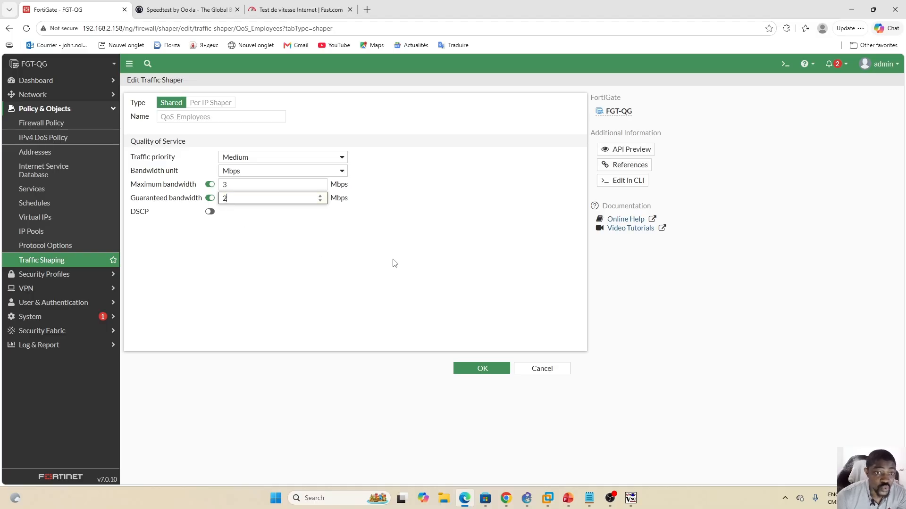
pyautogui.click(394, 261)
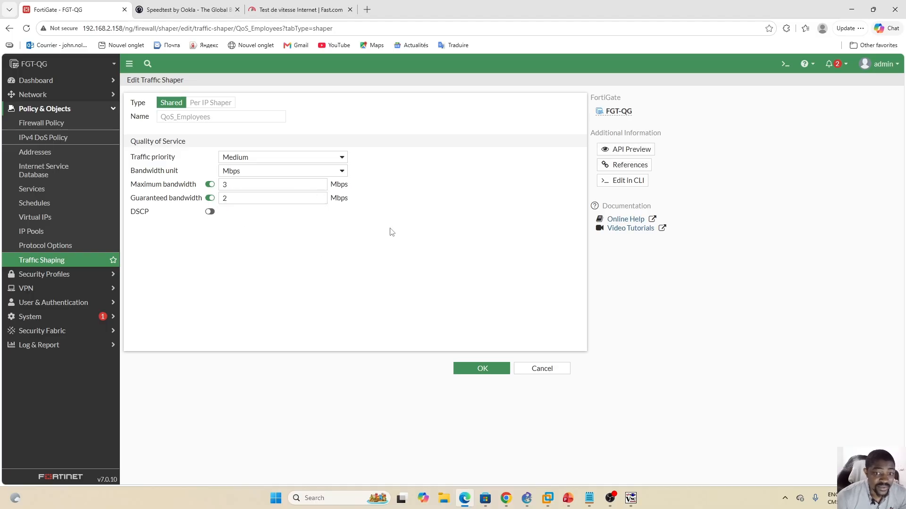
pyautogui.click(474, 368)
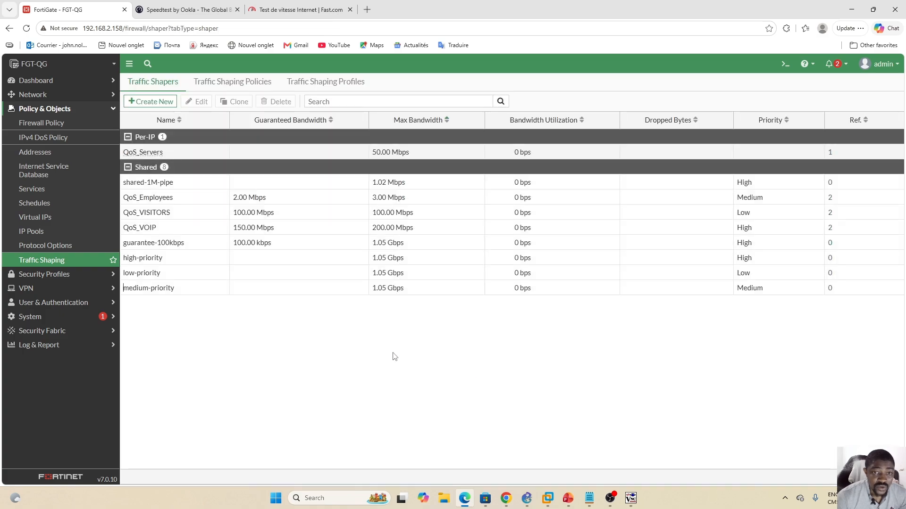
# Switch to the PC-1 console and open YouTube in a new browser tab to generate traffic
pyautogui.click(631, 497)
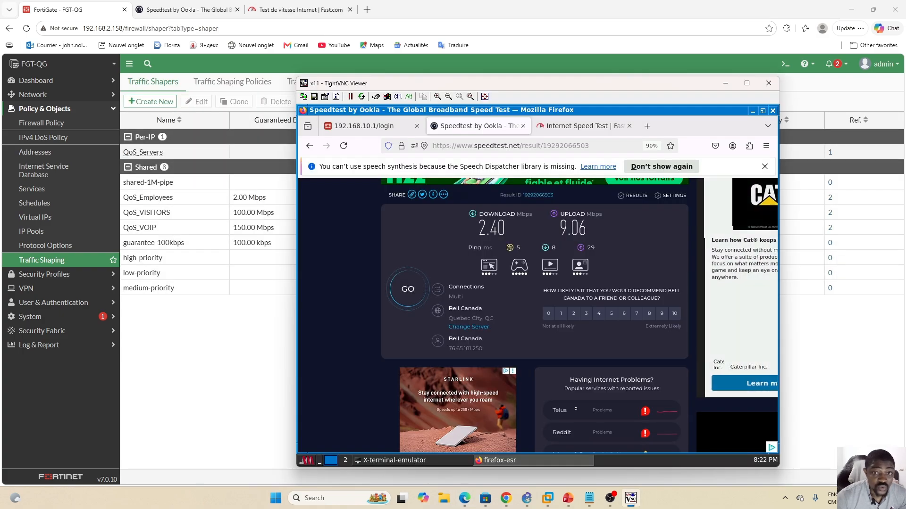
pyautogui.click(647, 126)
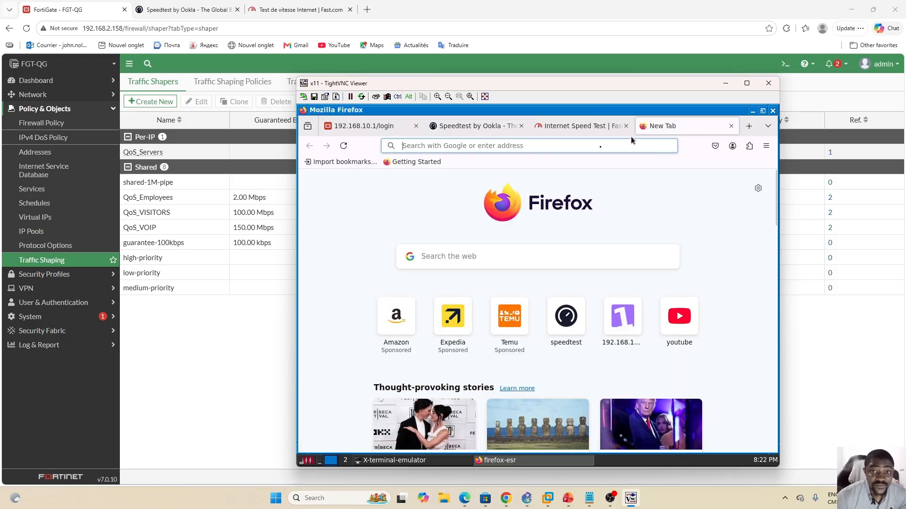
pyautogui.click(686, 322)
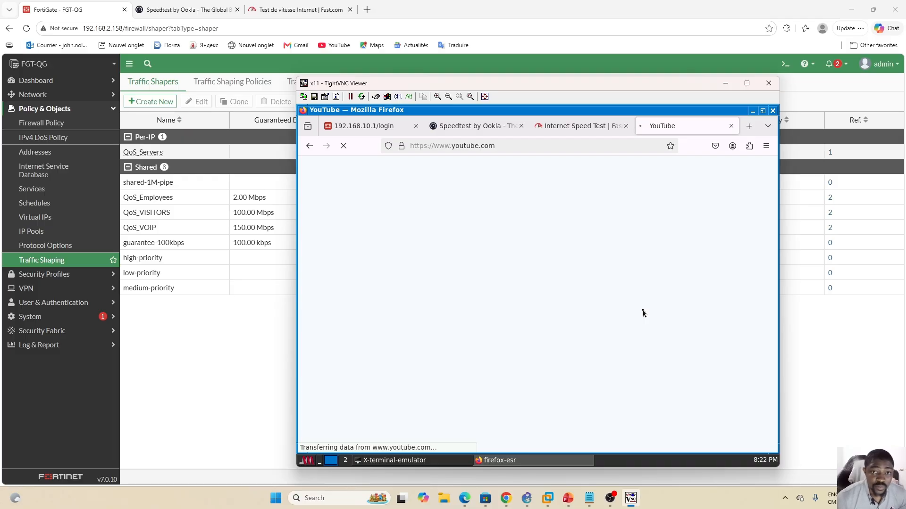
# Return to FortiGate and reload the traffic shaper list to check the QoS_Employees bandwidth utilization and dropped bytes
pyautogui.click(242, 342)
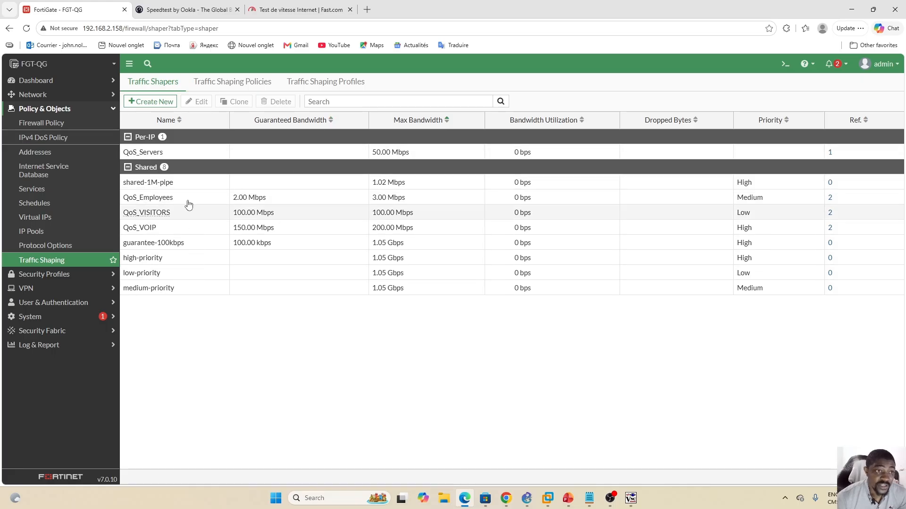
pyautogui.click(45, 127)
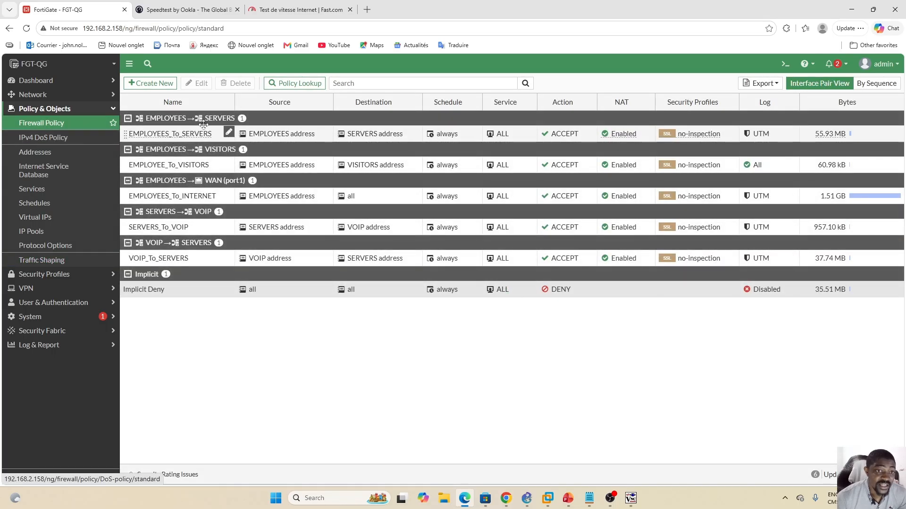
pyautogui.click(42, 262)
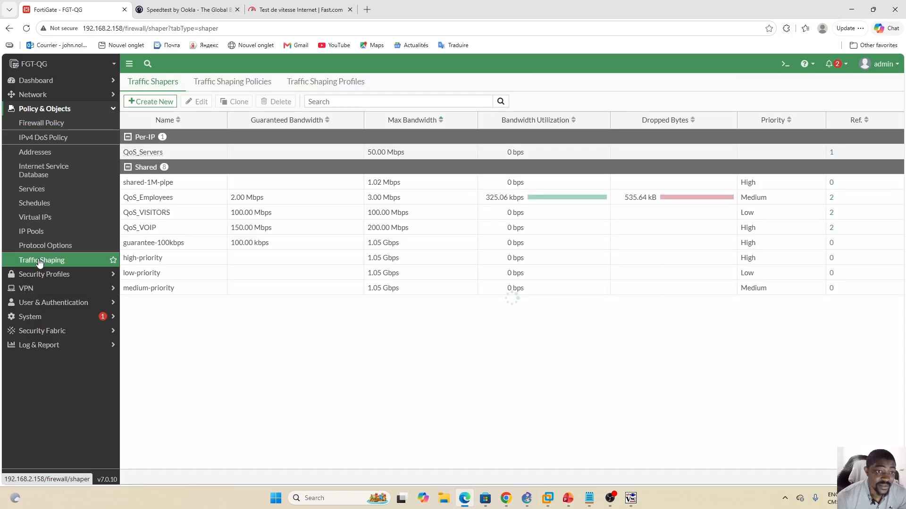
# Review the traffic shaping policies and the EMPLOYEES_To_INTERNET firewall policy, and return to the traffic shaper list
pyautogui.click(226, 84)
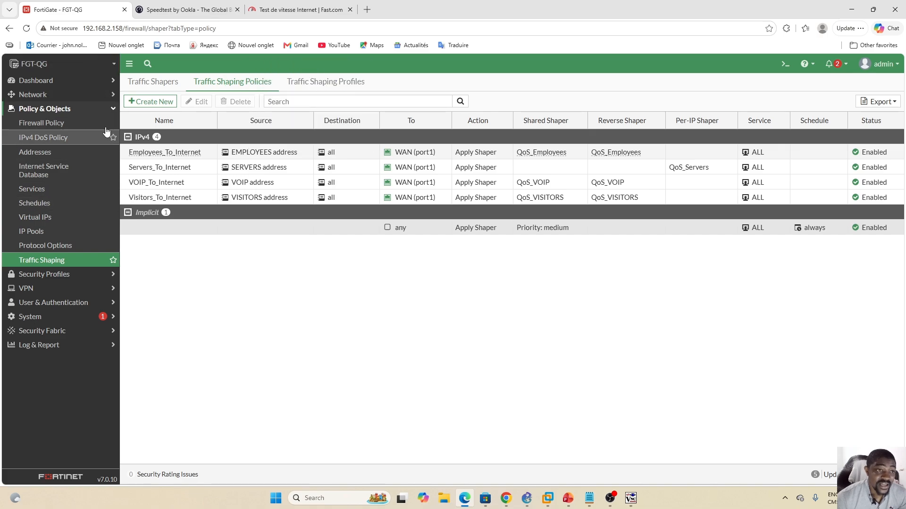
pyautogui.click(44, 124)
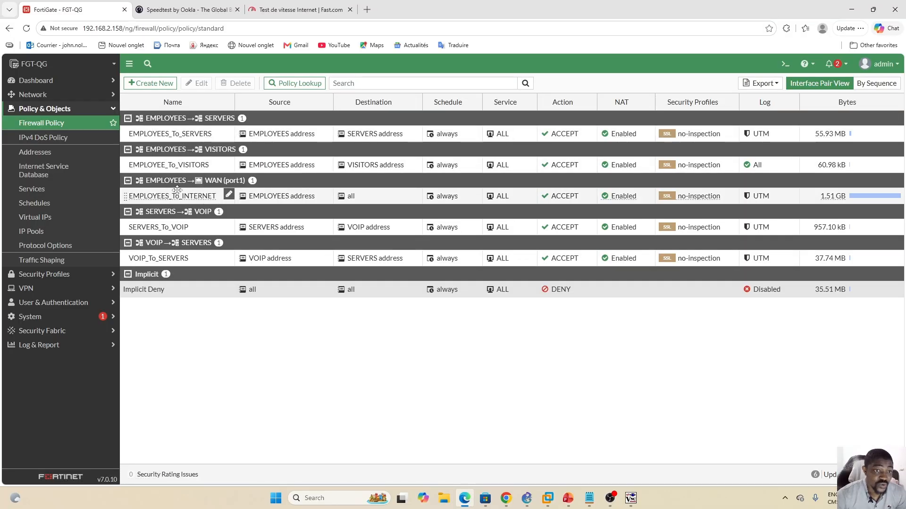
pyautogui.click(44, 261)
pyautogui.click(222, 85)
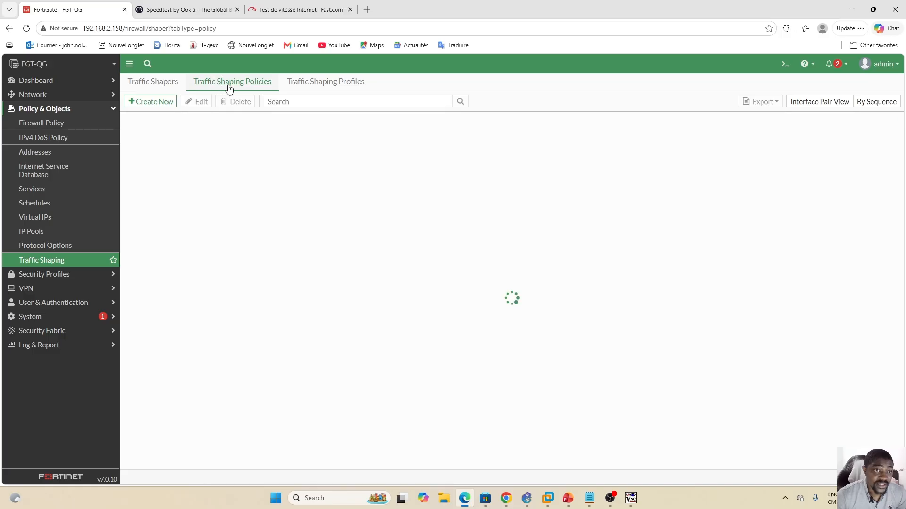
pyautogui.click(157, 84)
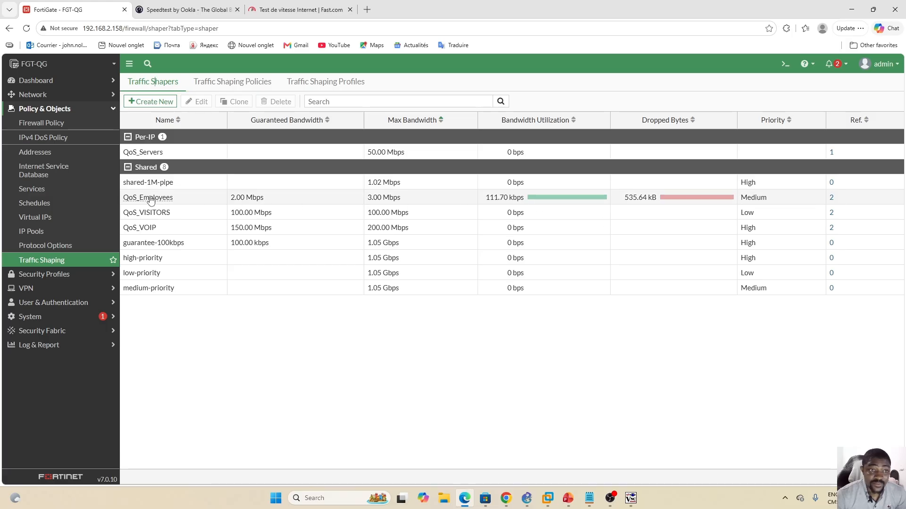
# Check how YouTube loads on PC-1, and refresh FortiGate's traffic shaper list to examine QoS_Employees usage
pyautogui.click(632, 499)
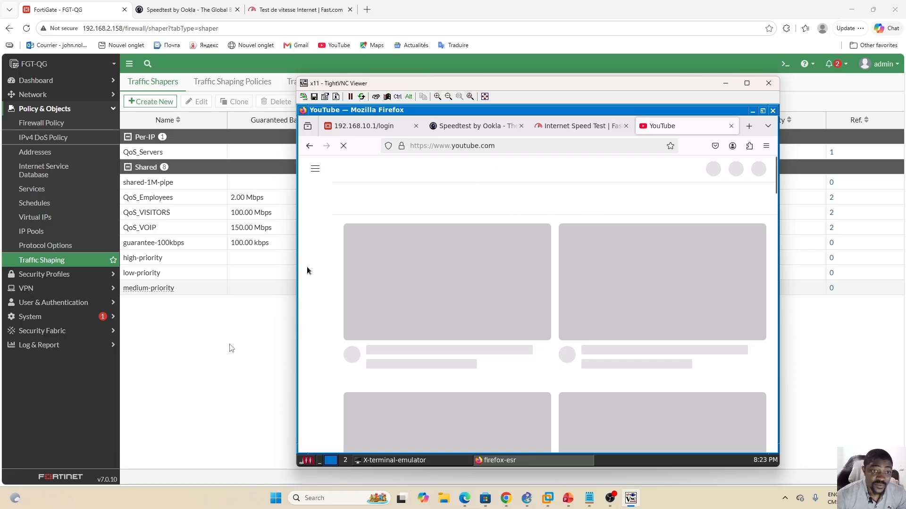
pyautogui.click(262, 319)
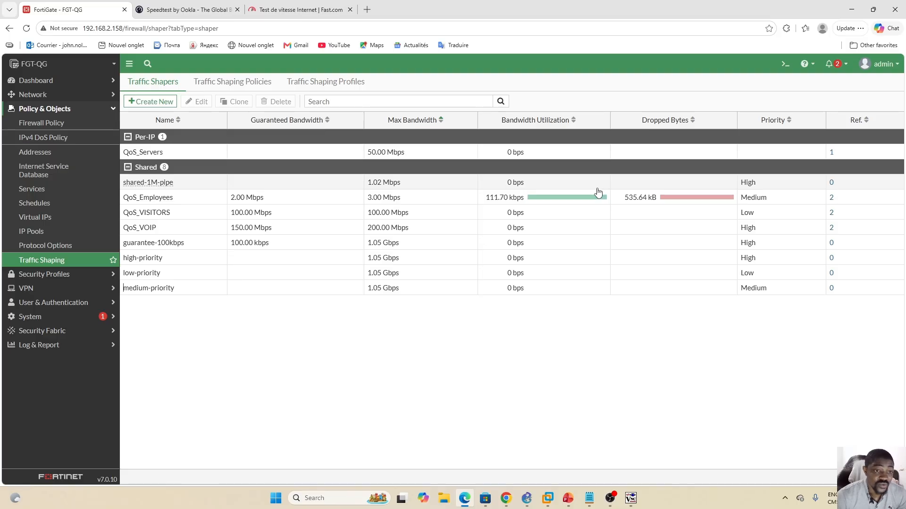
pyautogui.click(55, 260)
pyautogui.click(55, 247)
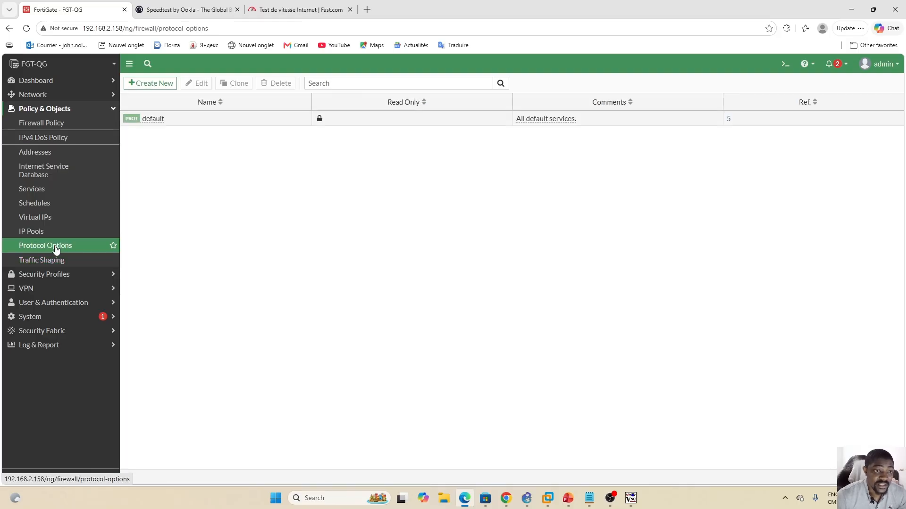
pyautogui.click(59, 261)
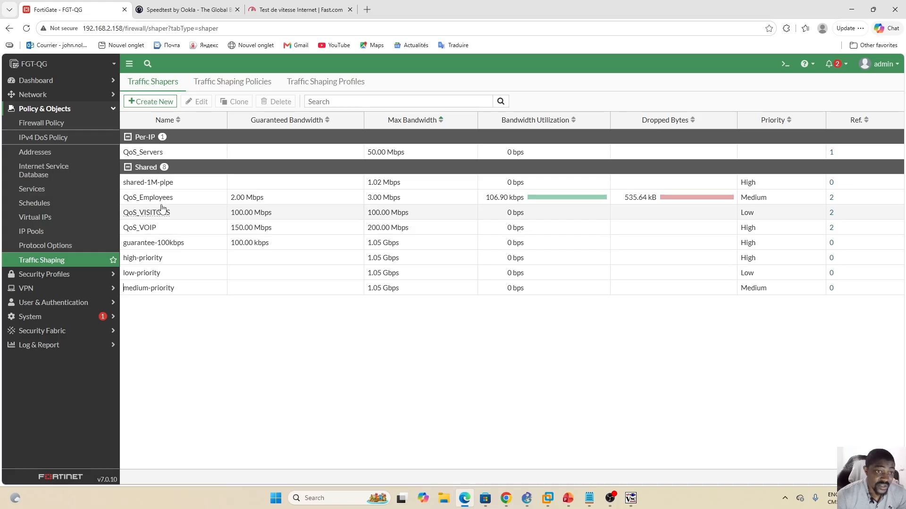
pyautogui.moveTo(150, 201)
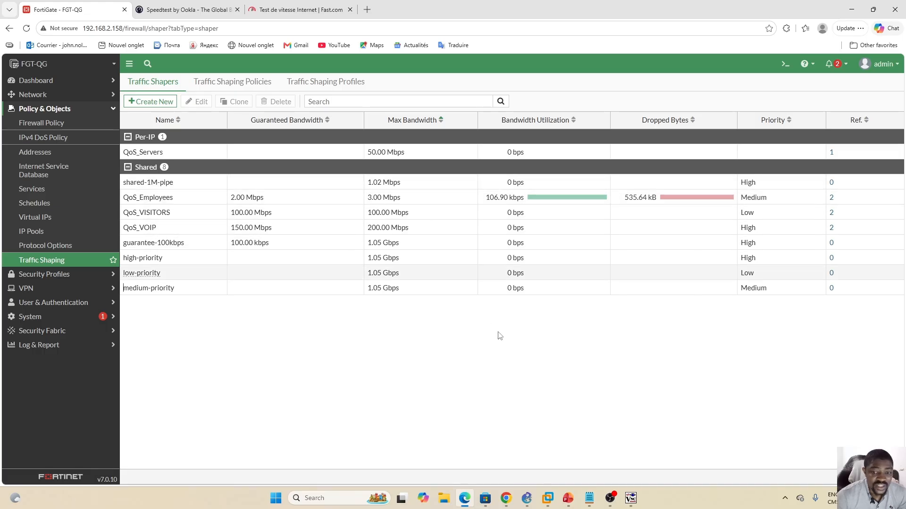
# Reload the YouTube page on PC-1 and return to FortiGate's traffic shaper list to examine utilization
pyautogui.click(630, 498)
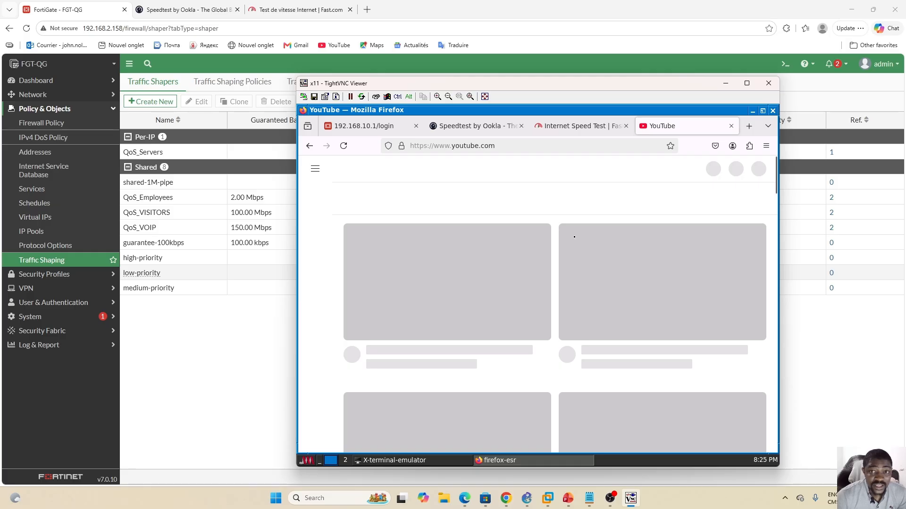
pyautogui.click(343, 145)
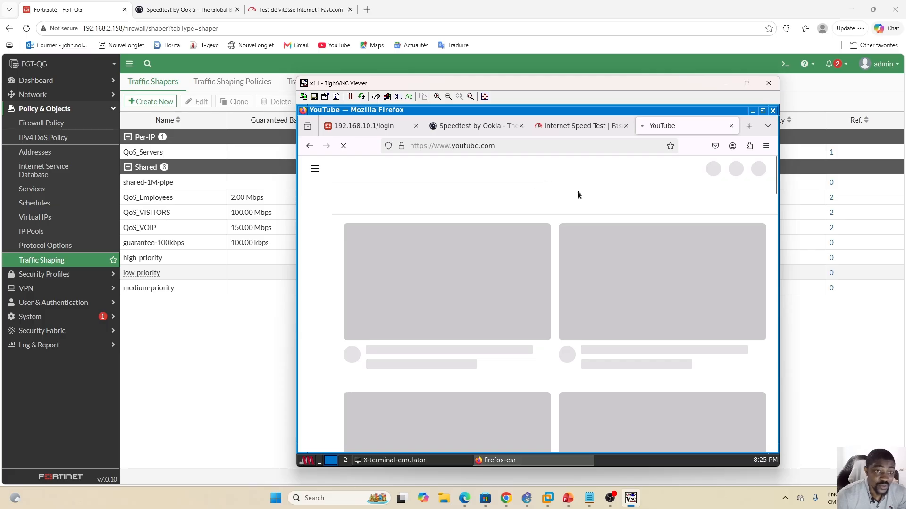
pyautogui.click(271, 355)
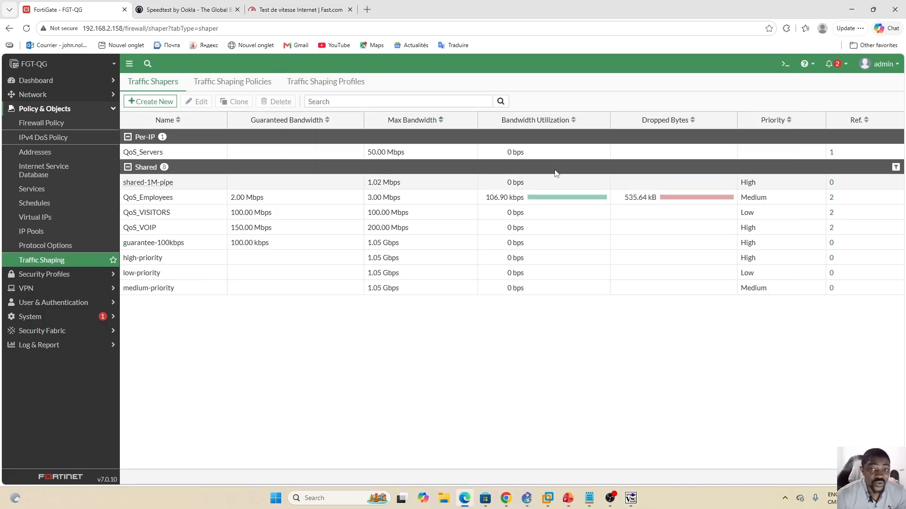